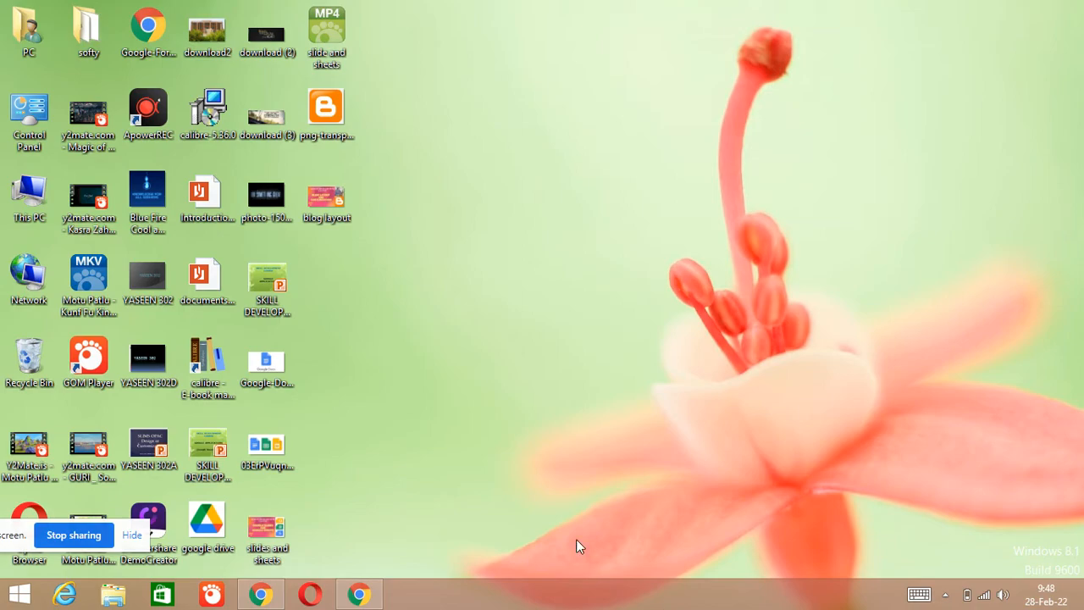
- Switch to Chrome and open Blogger from the list of Google apps
left_click(397, 563)
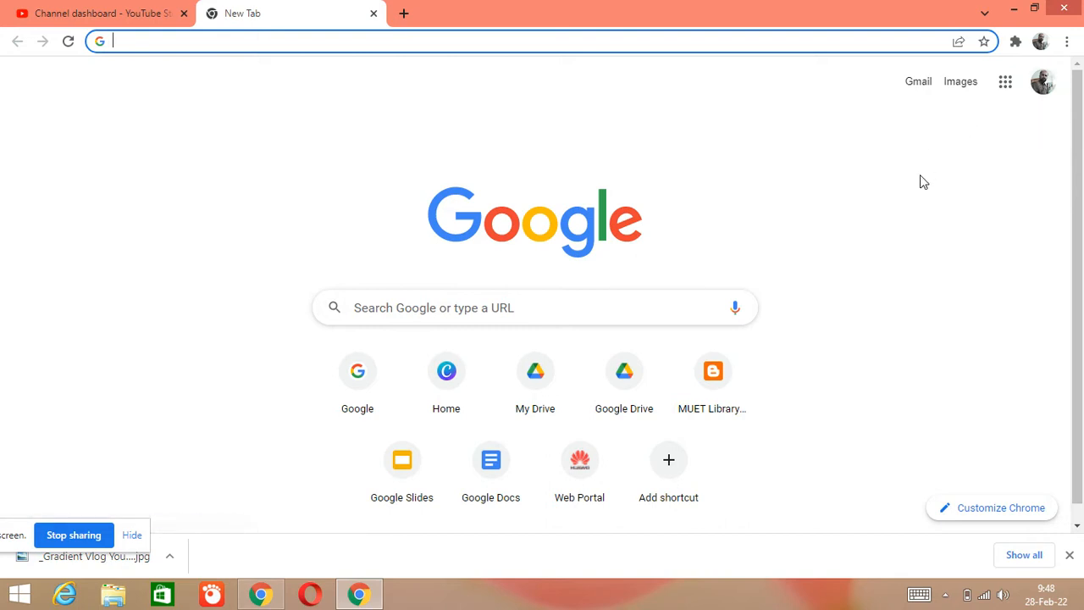
left_click(1006, 83)
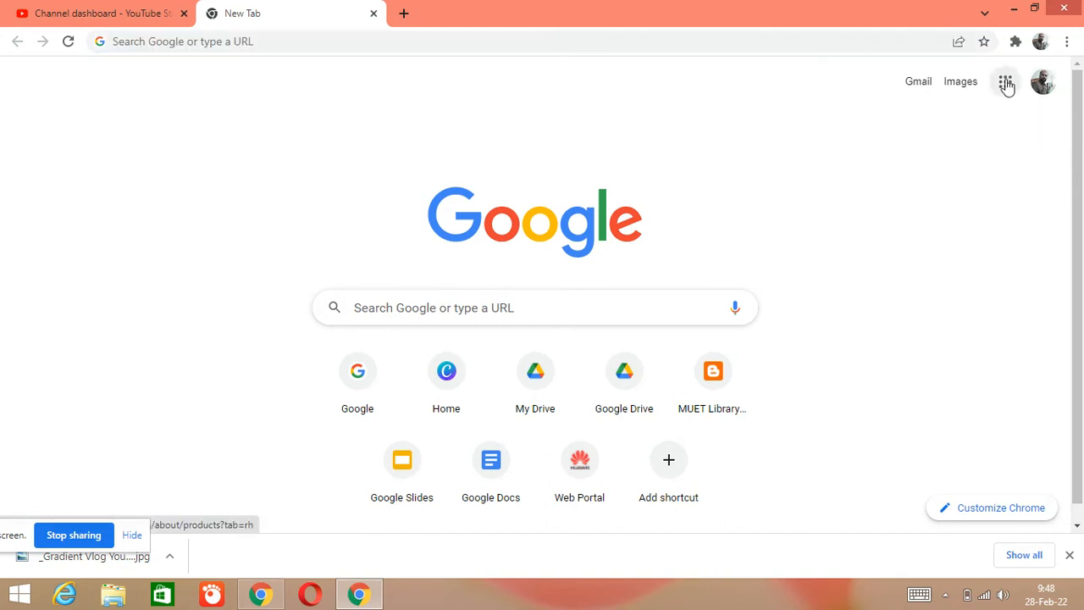
left_click(721, 80)
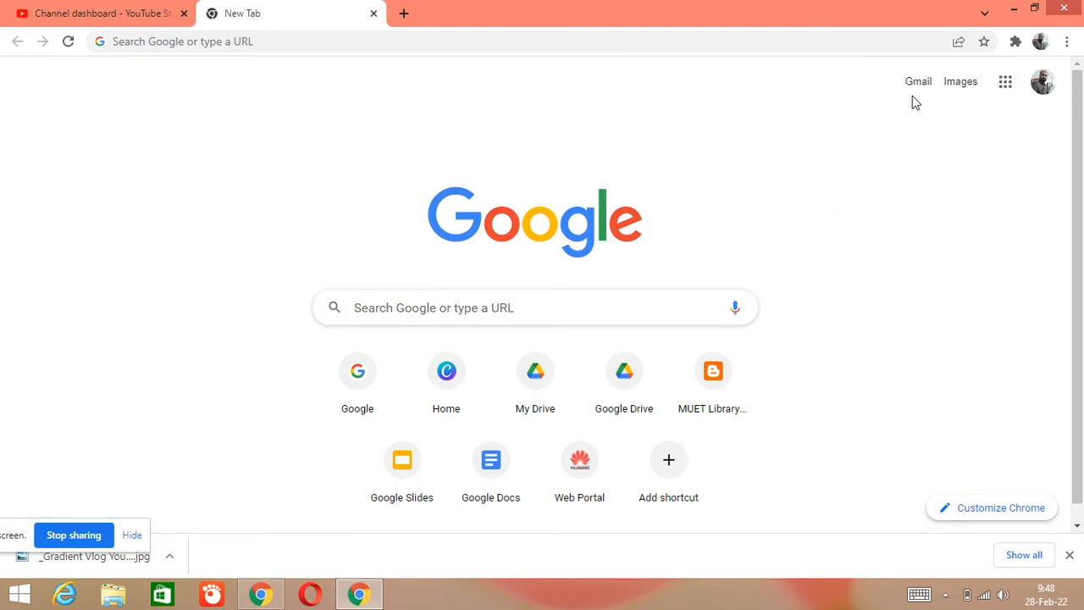
left_click(1001, 93)
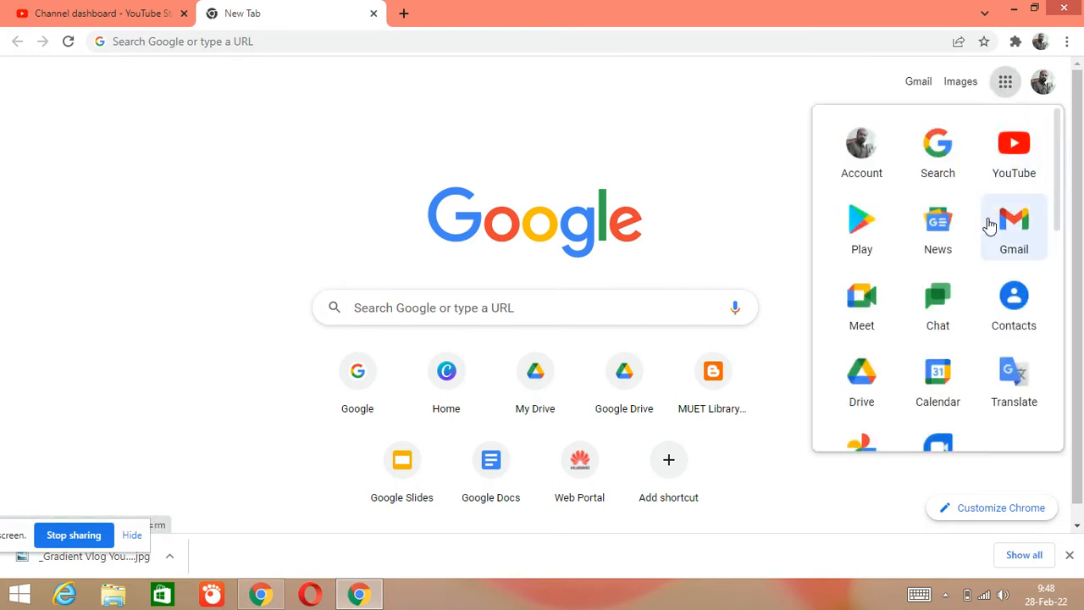
scroll(987, 229, "down", 5)
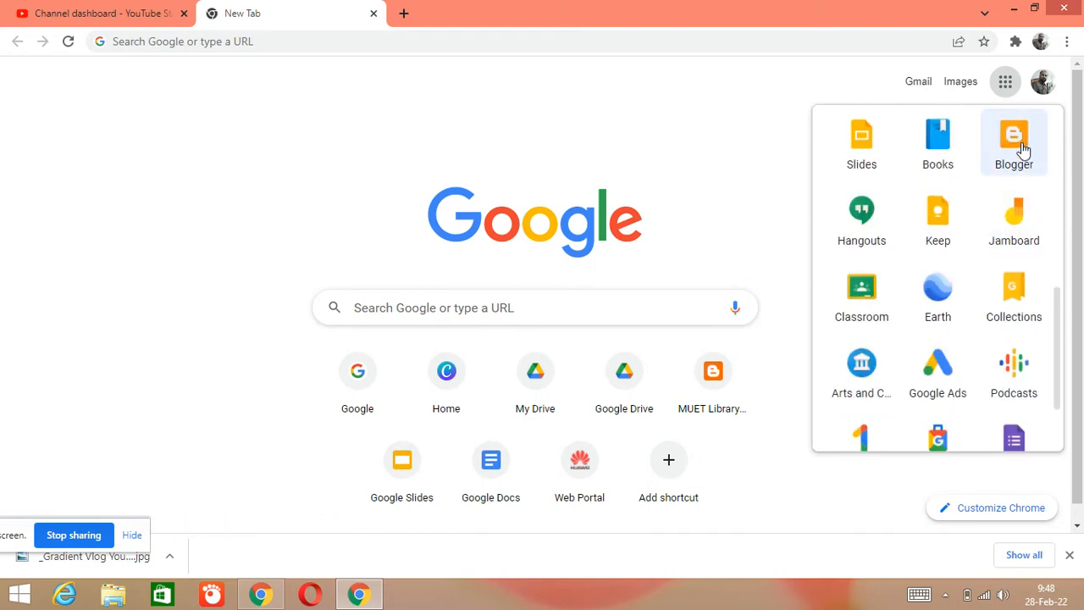
left_click(1024, 150)
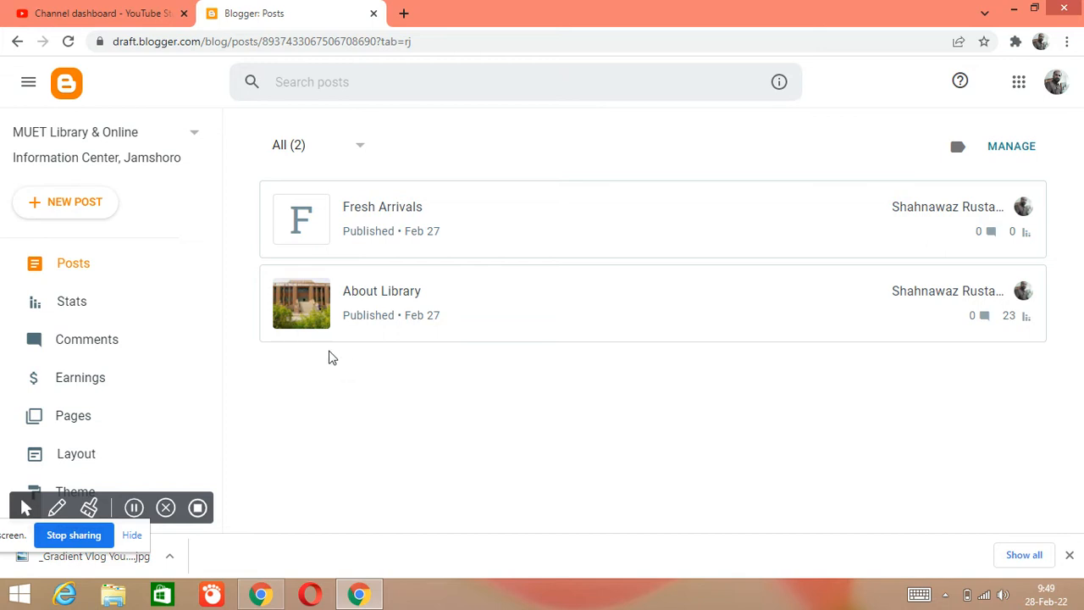
- Open the live site of the MUET Library & Online Information Center, Jamshoro blog in its own tab
scroll(155, 306, "down", 1)
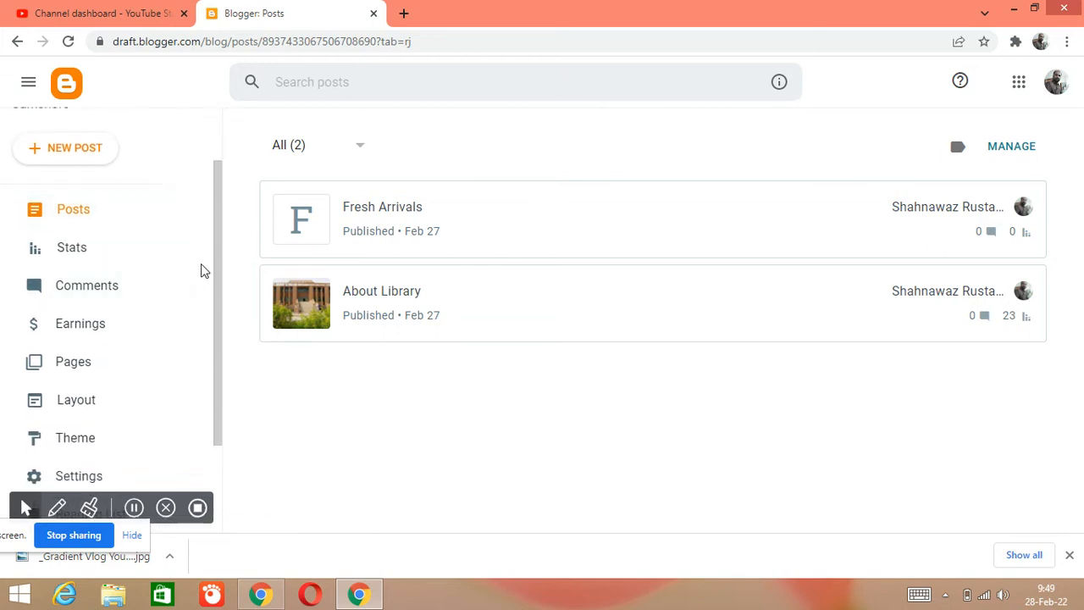
scroll(211, 392, "down", 2)
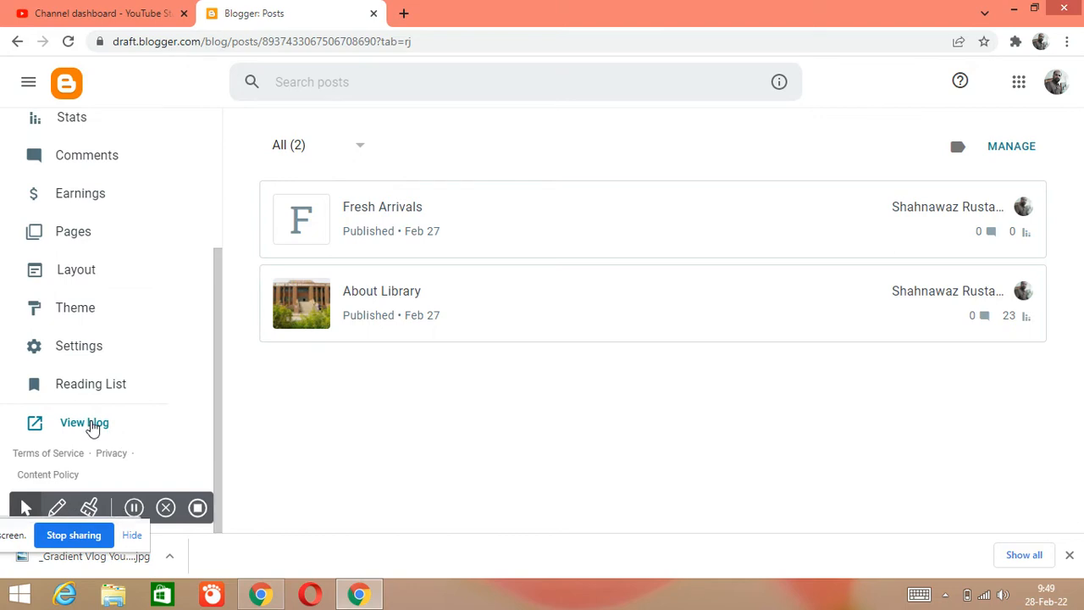
left_click(85, 422)
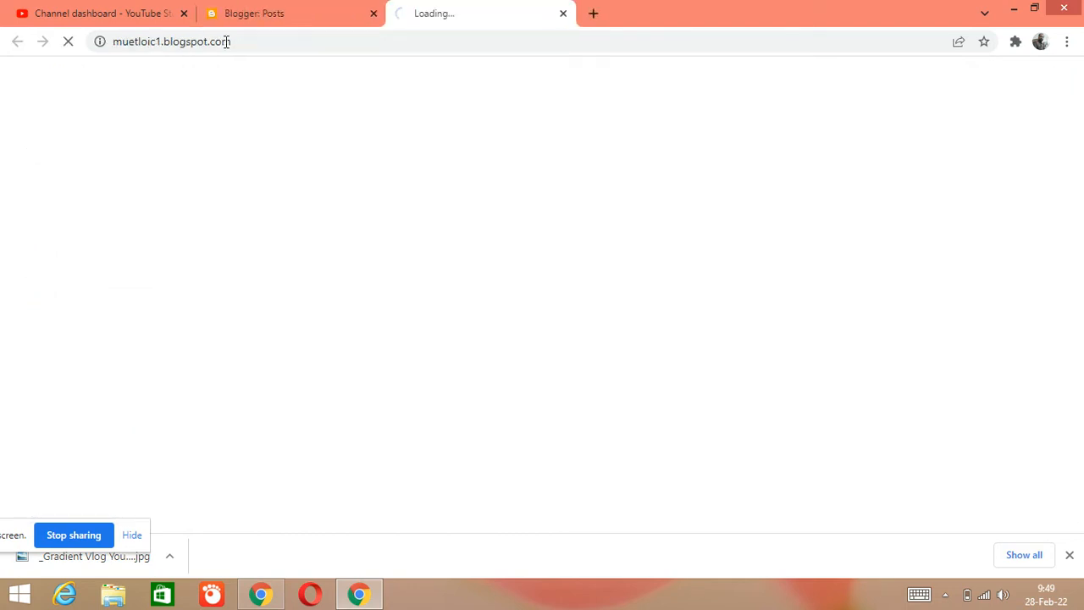
left_click(250, 12)
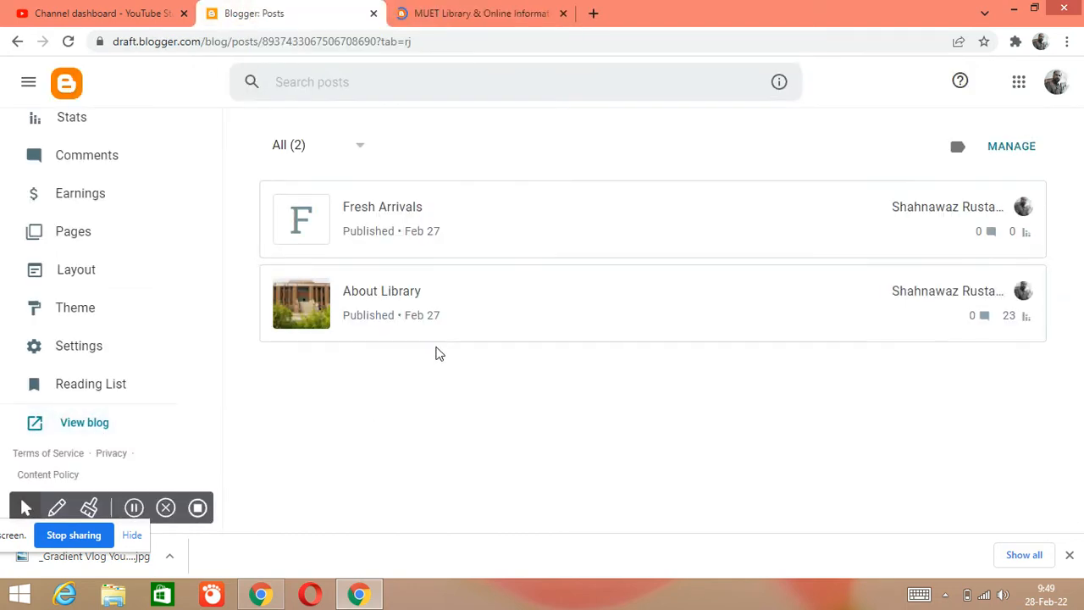
left_click(492, 12)
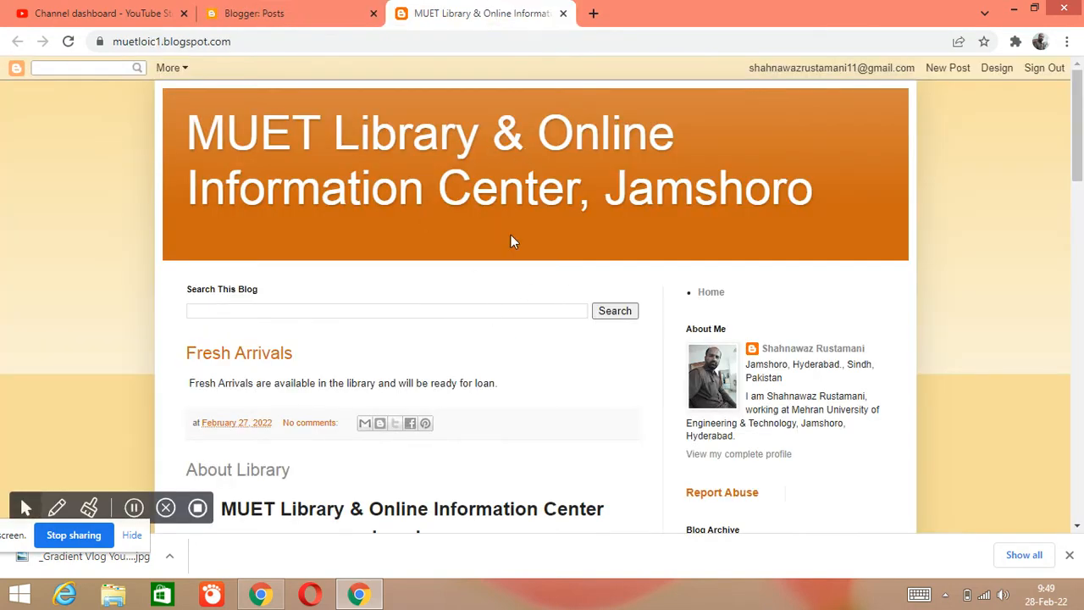
- Examine the live blog's header, Fresh Arrivals and About Library posts, library timings and footer in its current theme
scroll(432, 360, "down", 3)
scroll(440, 352, "down", 12)
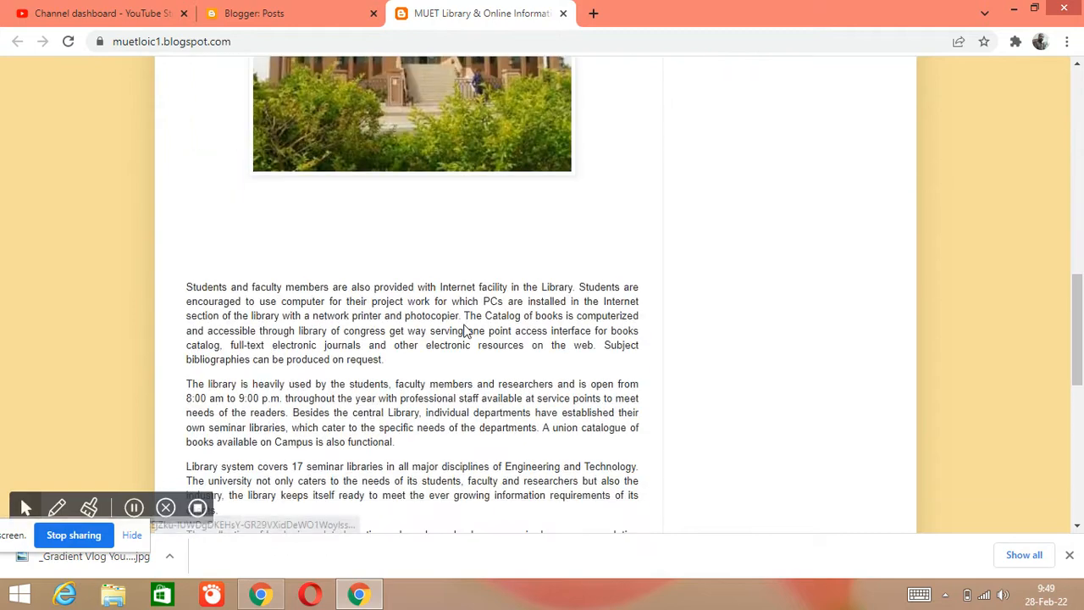
scroll(467, 341, "up", 5)
scroll(467, 341, "up", 8)
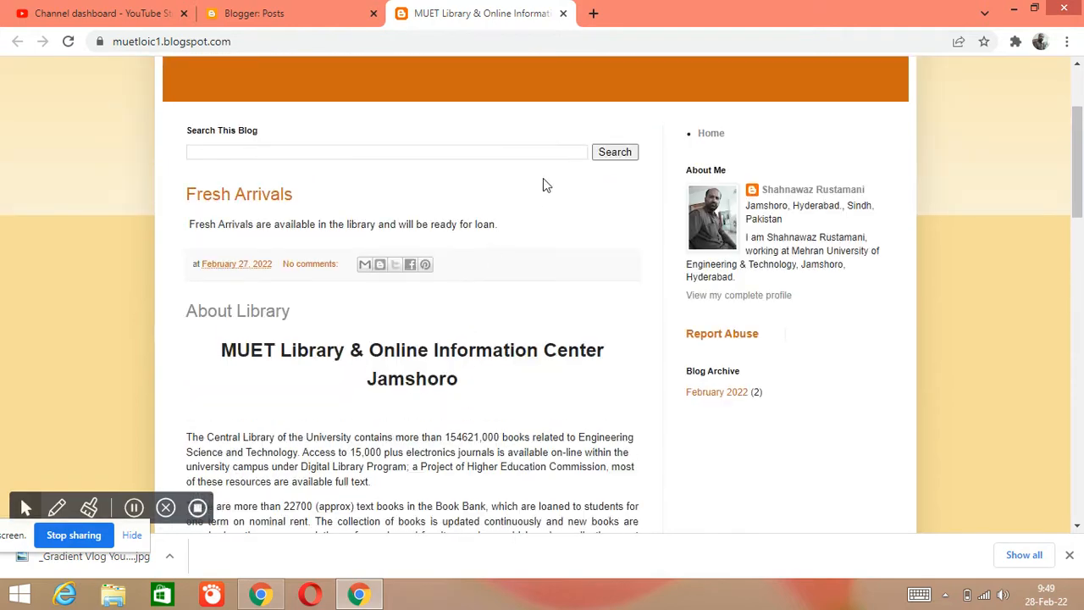
scroll(431, 316, "up", 2)
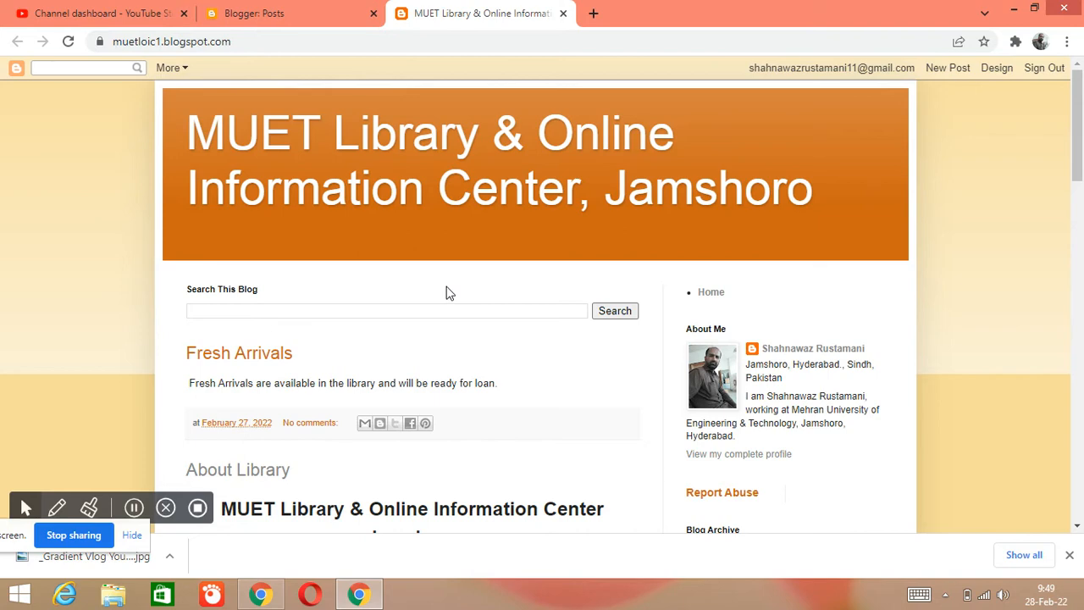
scroll(449, 294, "down", 12)
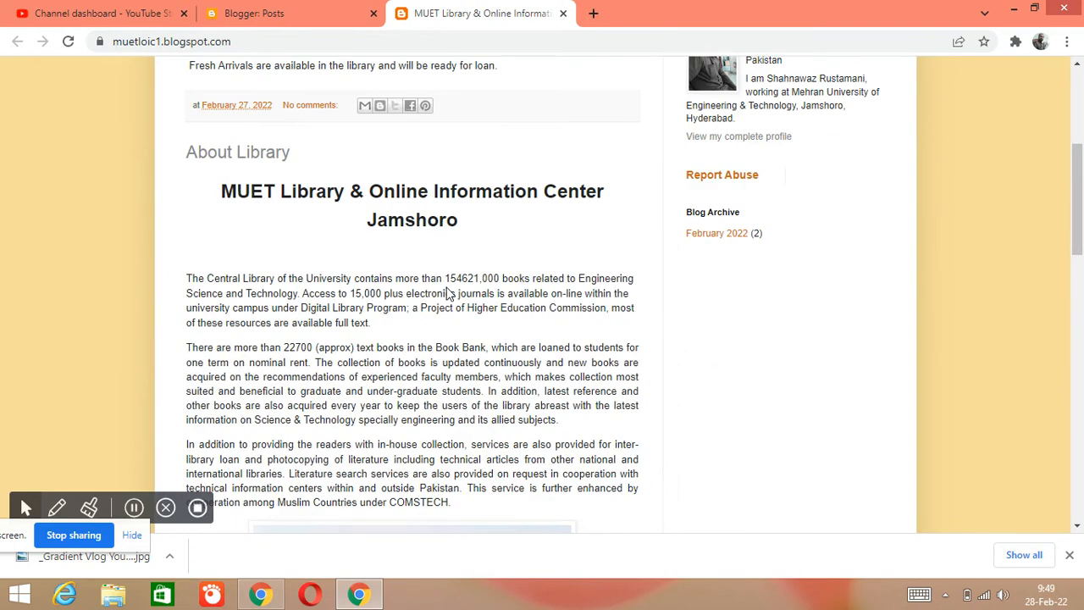
scroll(448, 307, "down", 2)
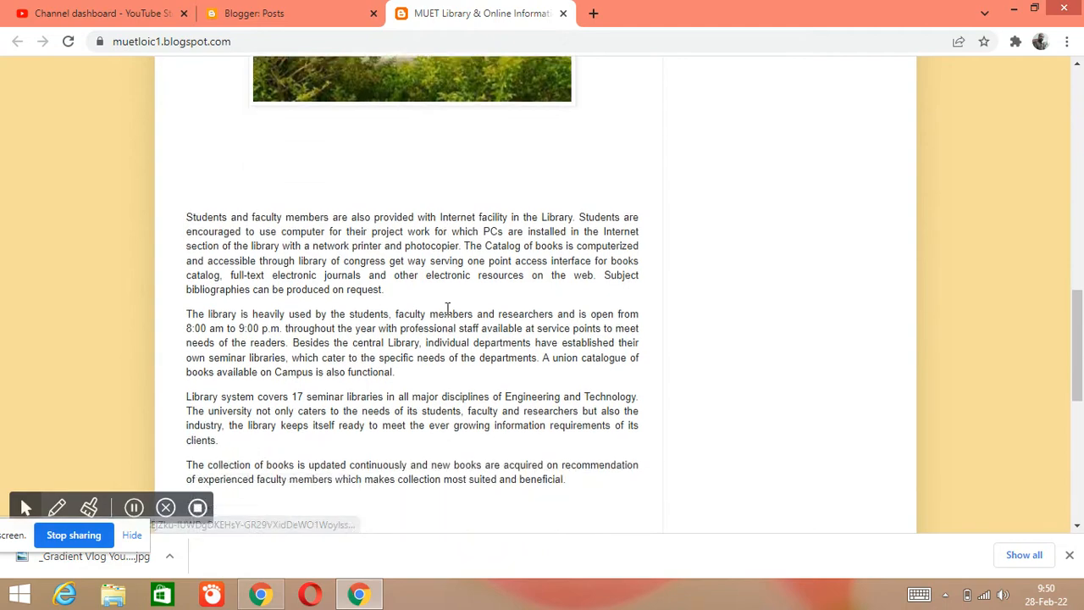
scroll(446, 308, "down", 2)
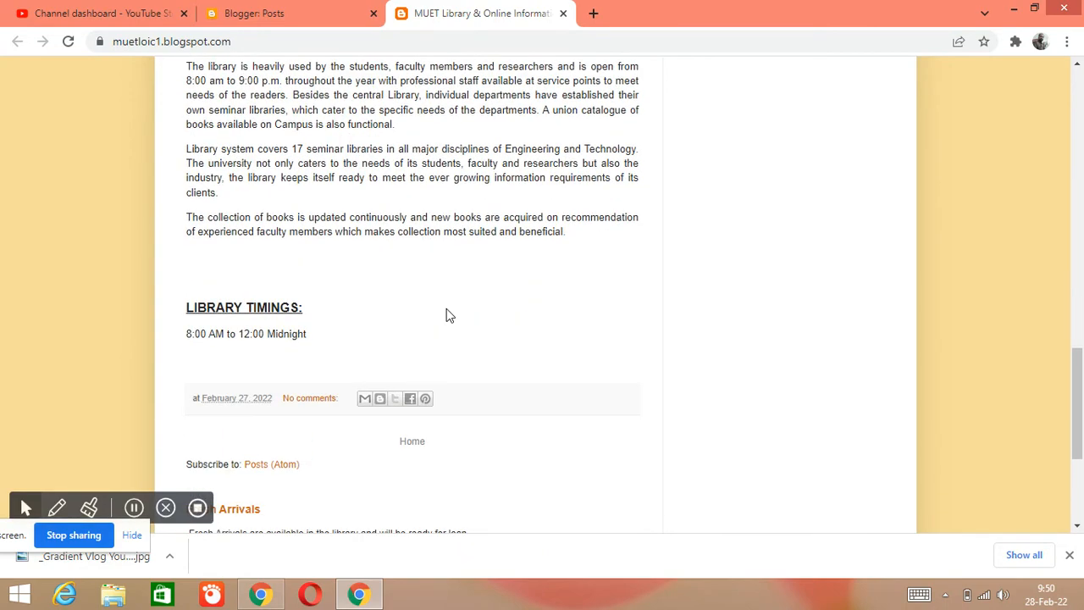
scroll(447, 308, "up", 6)
scroll(446, 308, "up", 5)
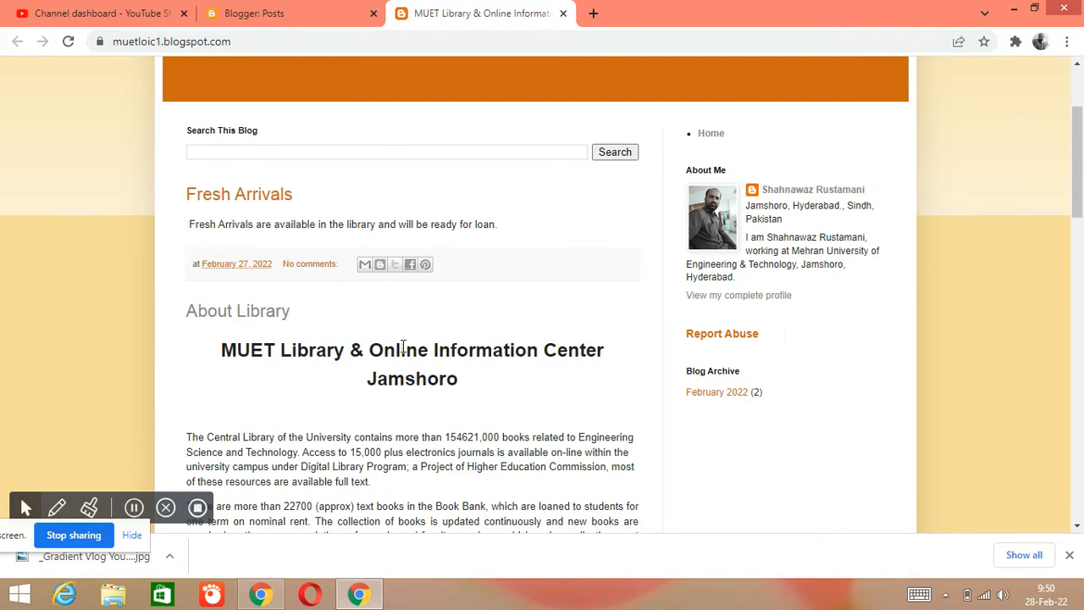
scroll(403, 347, "down", 2)
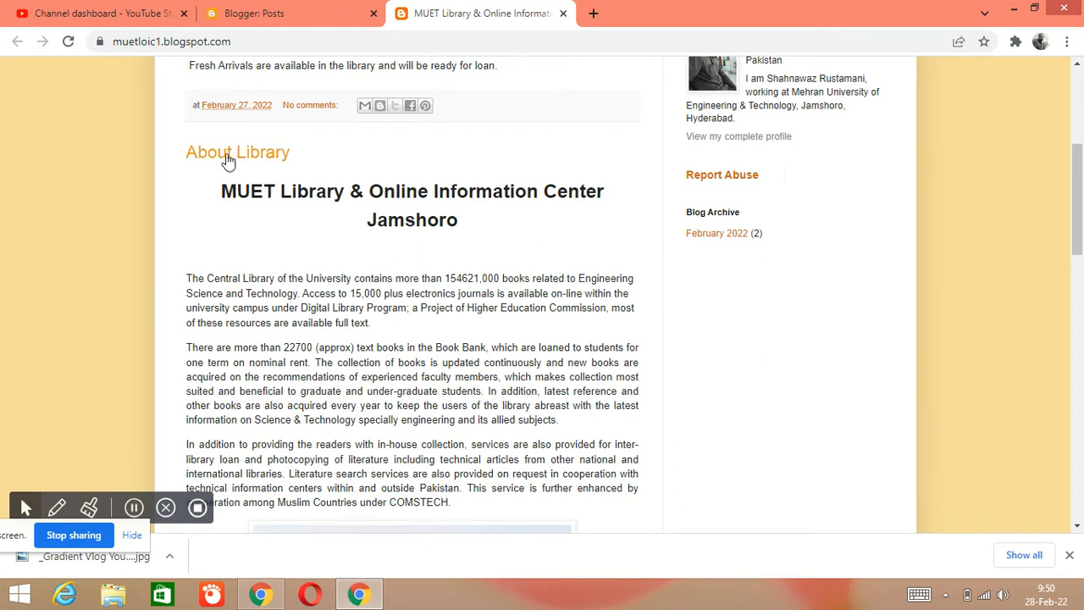
scroll(274, 263, "down", 3)
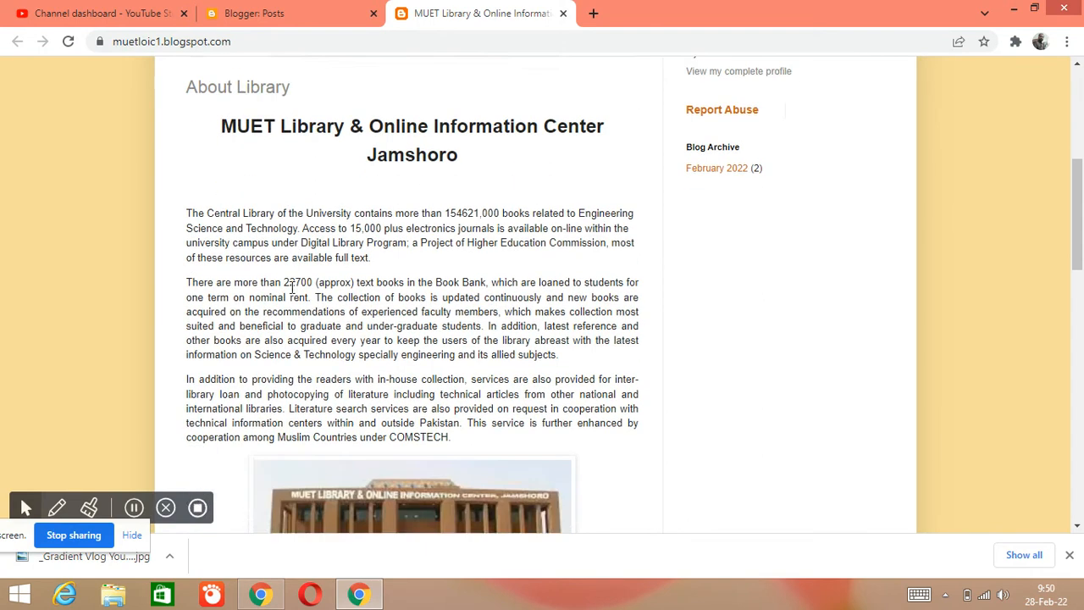
scroll(343, 305, "down", 4)
scroll(348, 312, "up", 4)
scroll(349, 315, "down", 6)
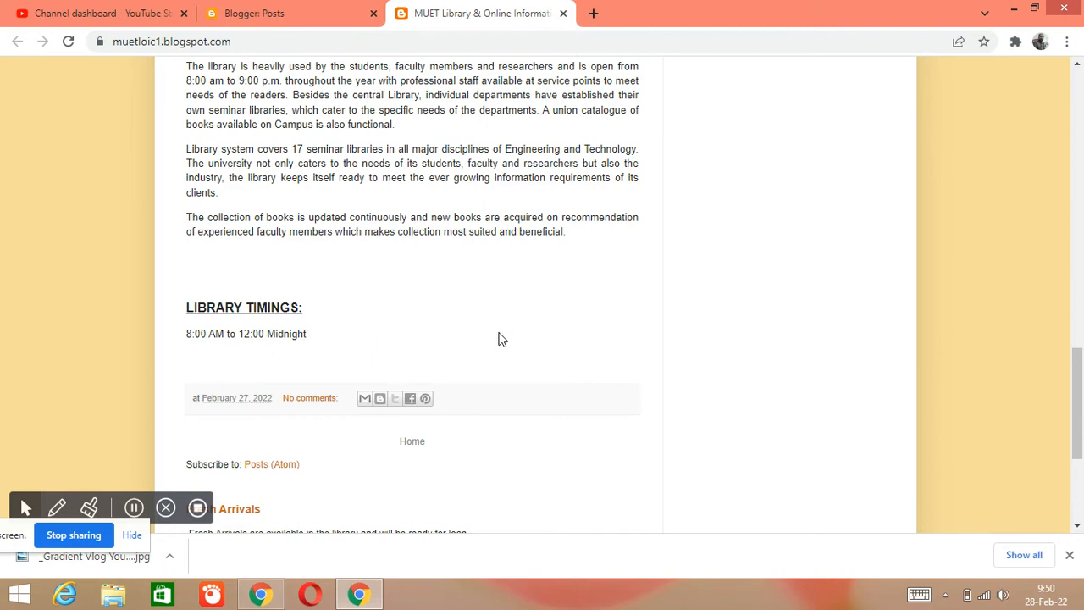
scroll(546, 388, "down", 2)
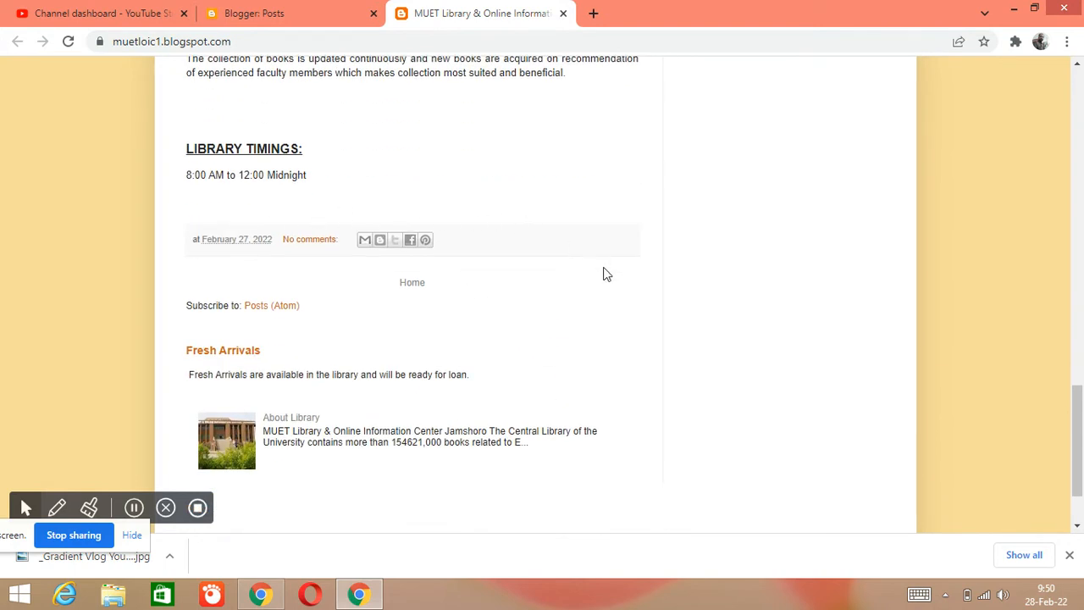
scroll(601, 275, "up", 3)
scroll(601, 275, "down", 3)
scroll(498, 396, "up", 10)
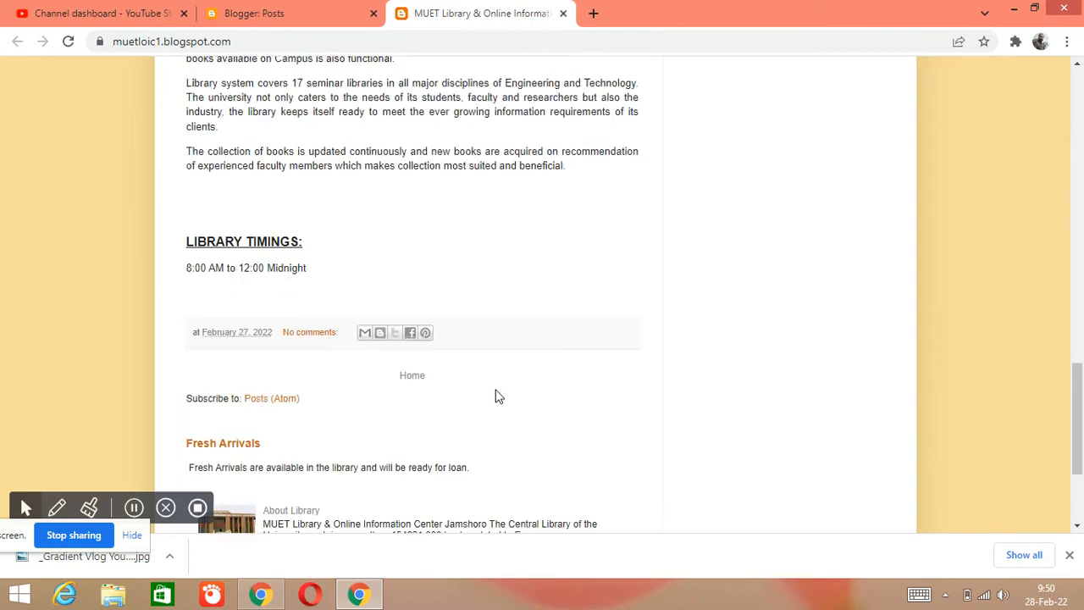
scroll(488, 381, "down", 3)
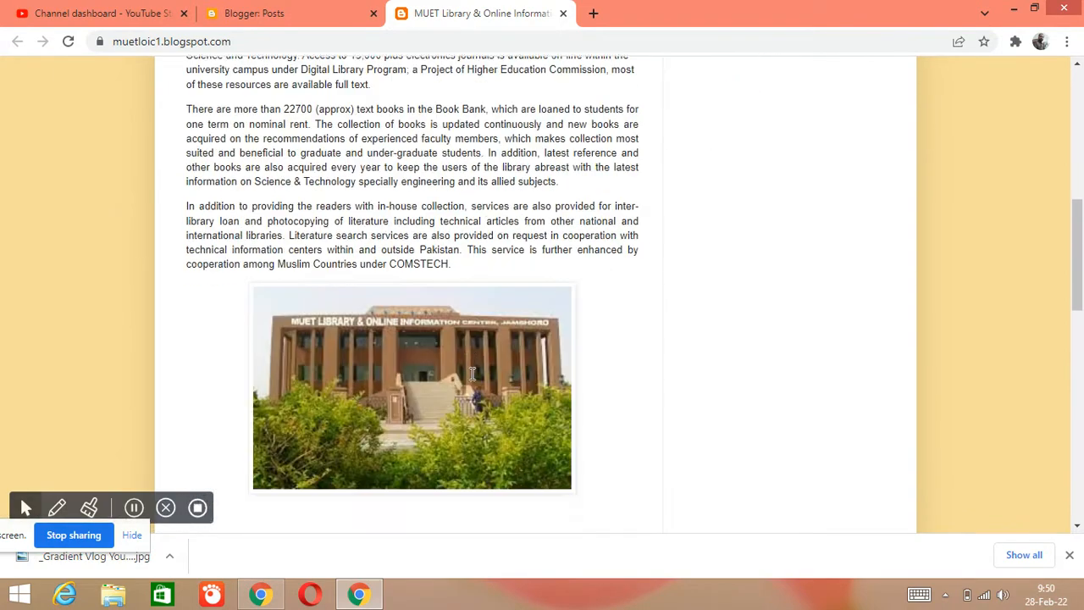
scroll(474, 378, "up", 6)
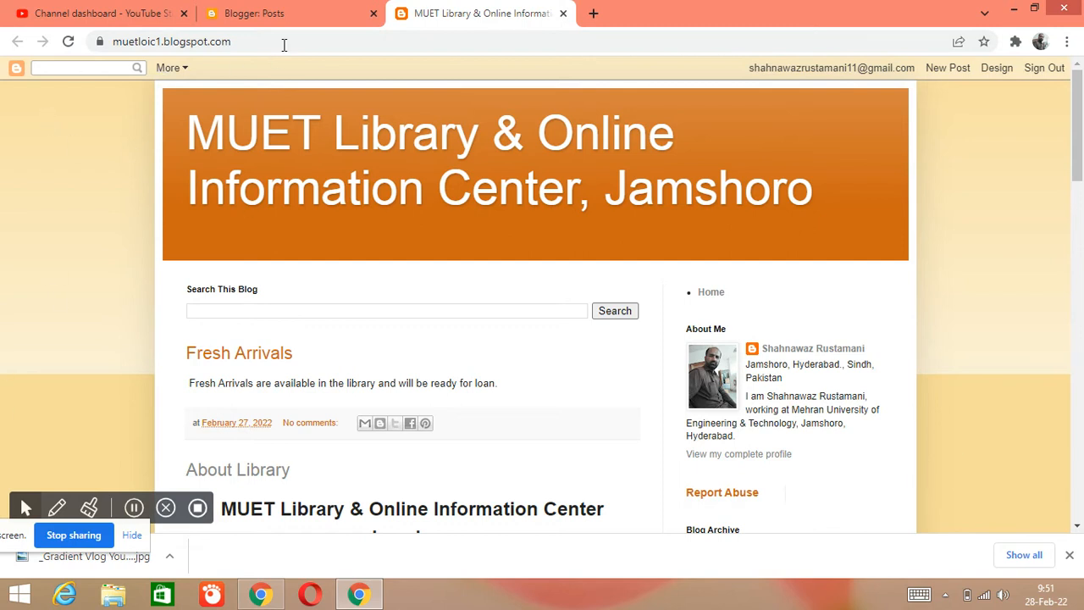
- Browse Blogger's theme gallery and apply the Literate theme from the Simple collection to the blog
left_click(287, 14)
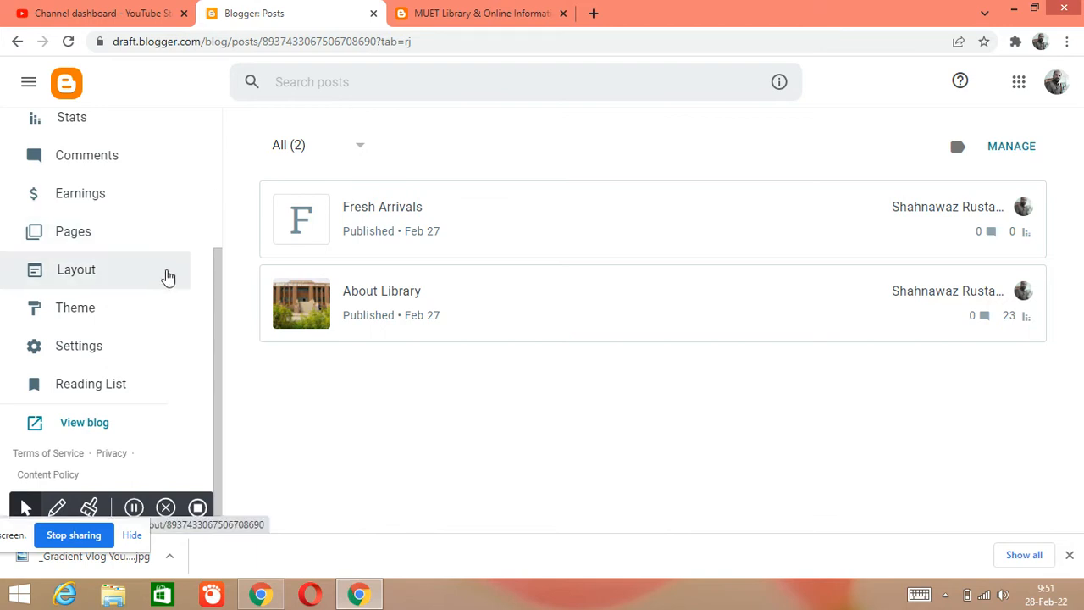
left_click(109, 322)
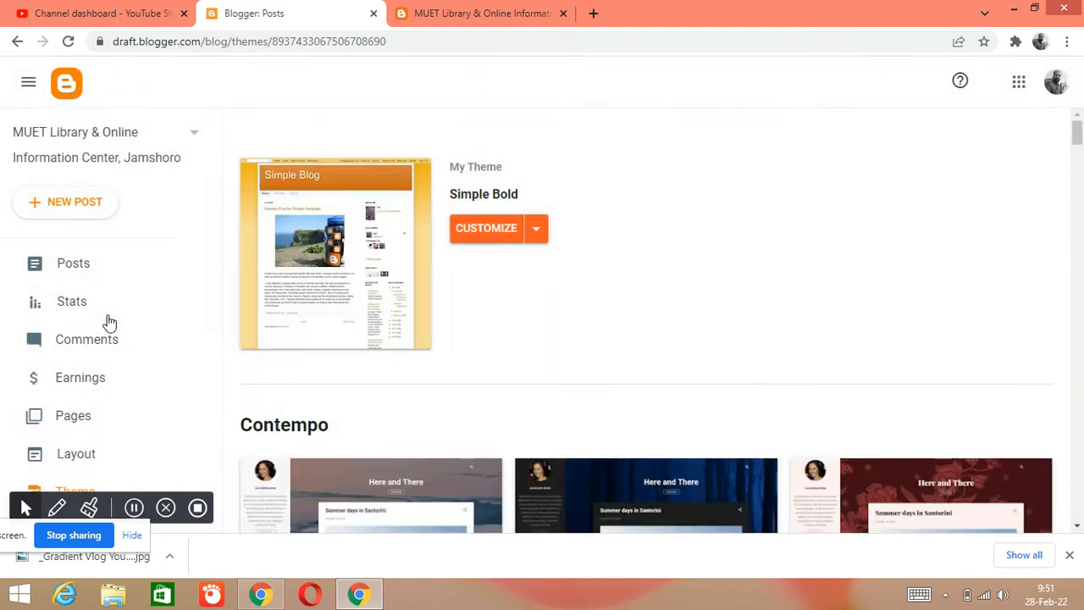
scroll(690, 310, "down", 3)
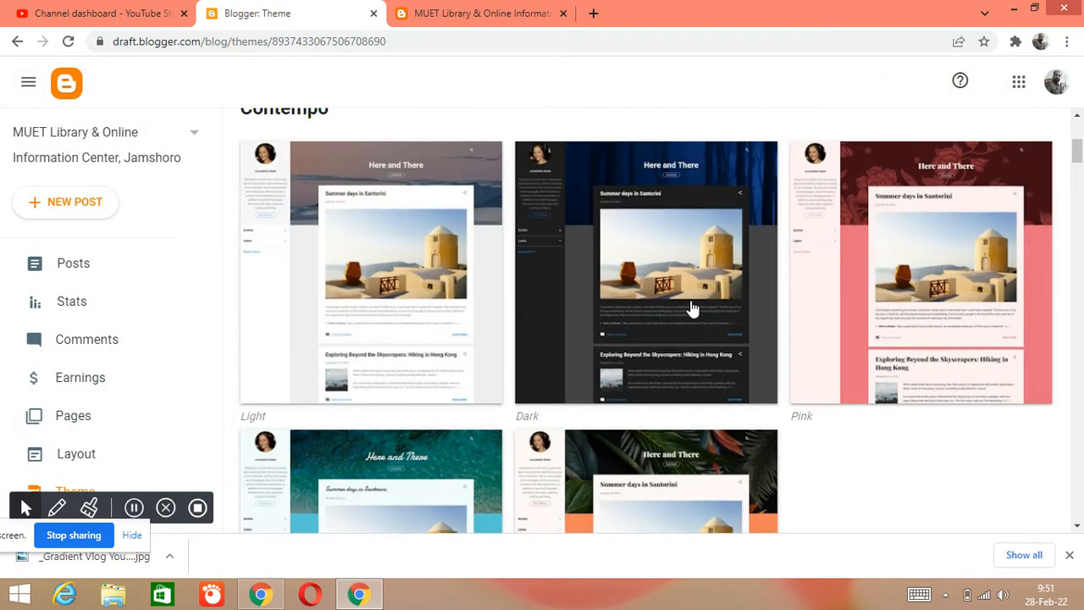
scroll(691, 309, "down", 8)
scroll(693, 338, "down", 10)
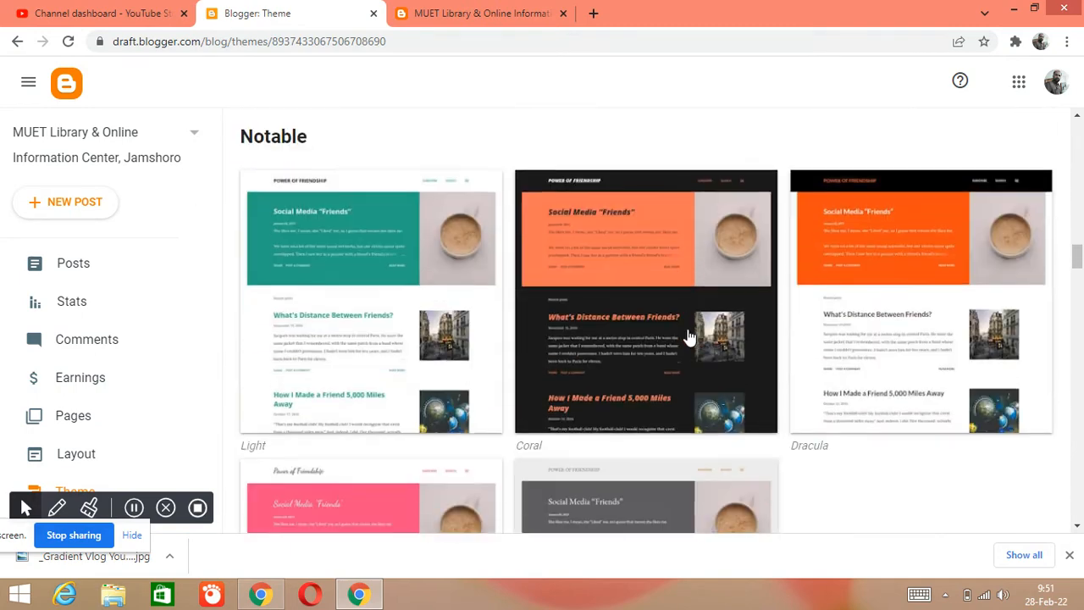
scroll(690, 338, "down", 10)
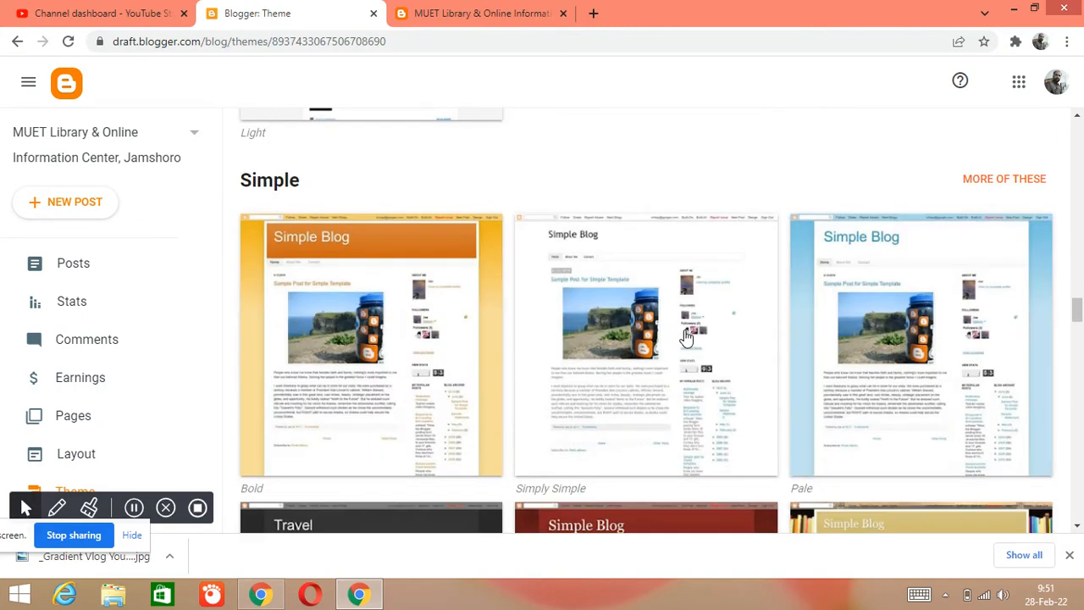
scroll(686, 337, "down", 2)
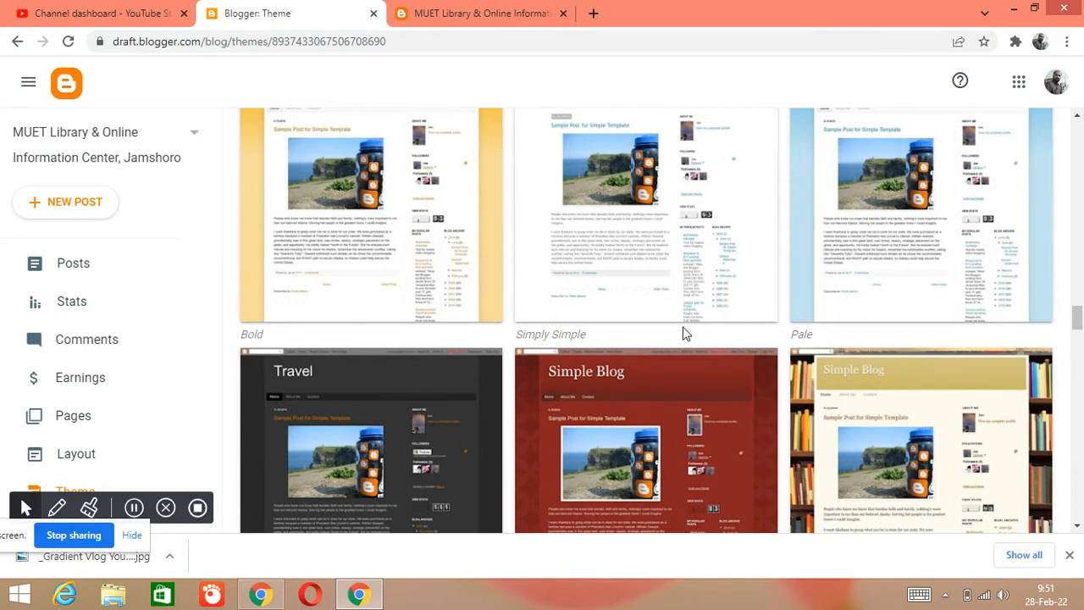
scroll(686, 334, "down", 8)
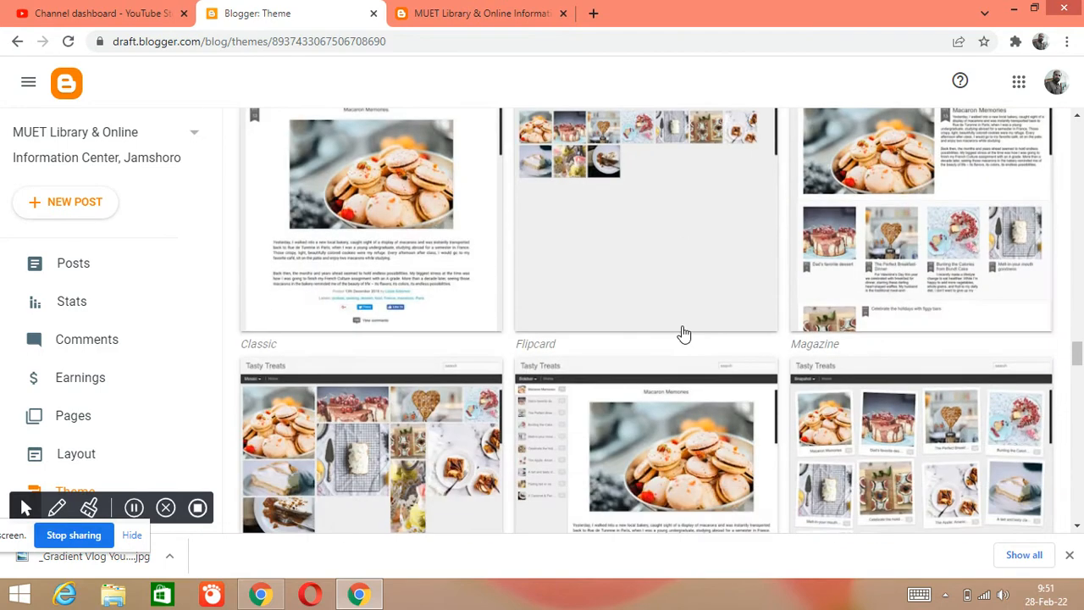
scroll(682, 337, "down", 10)
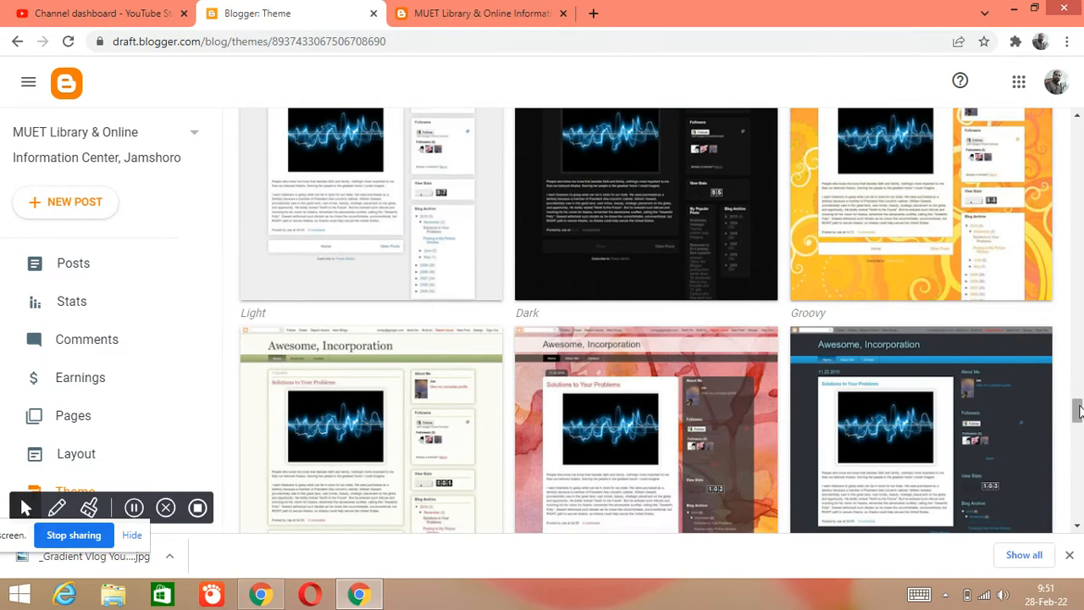
left_click_drag(1078, 411, 1078, 326)
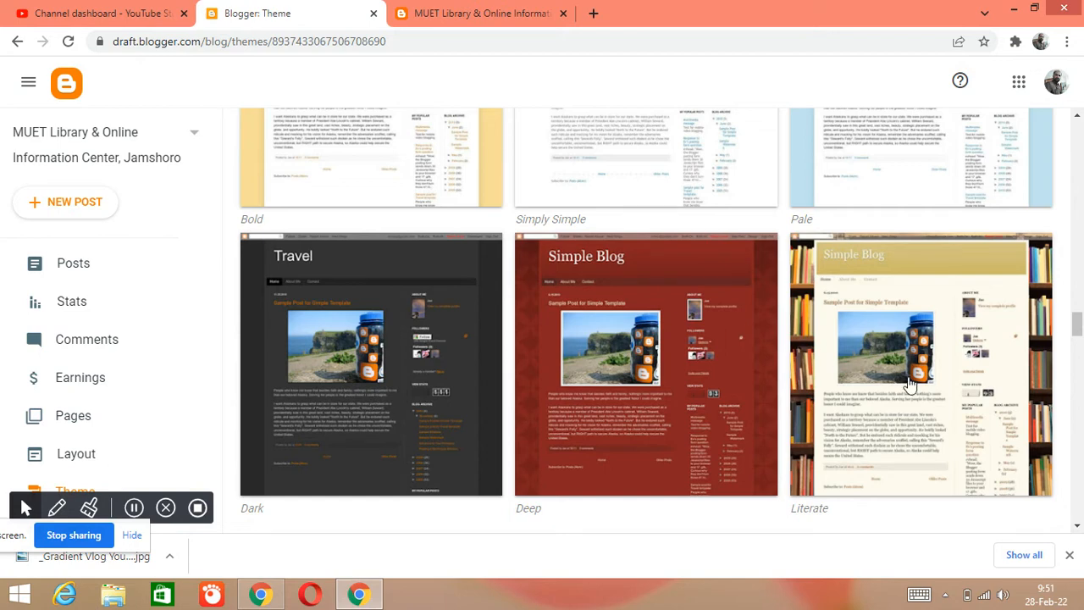
left_click(947, 408)
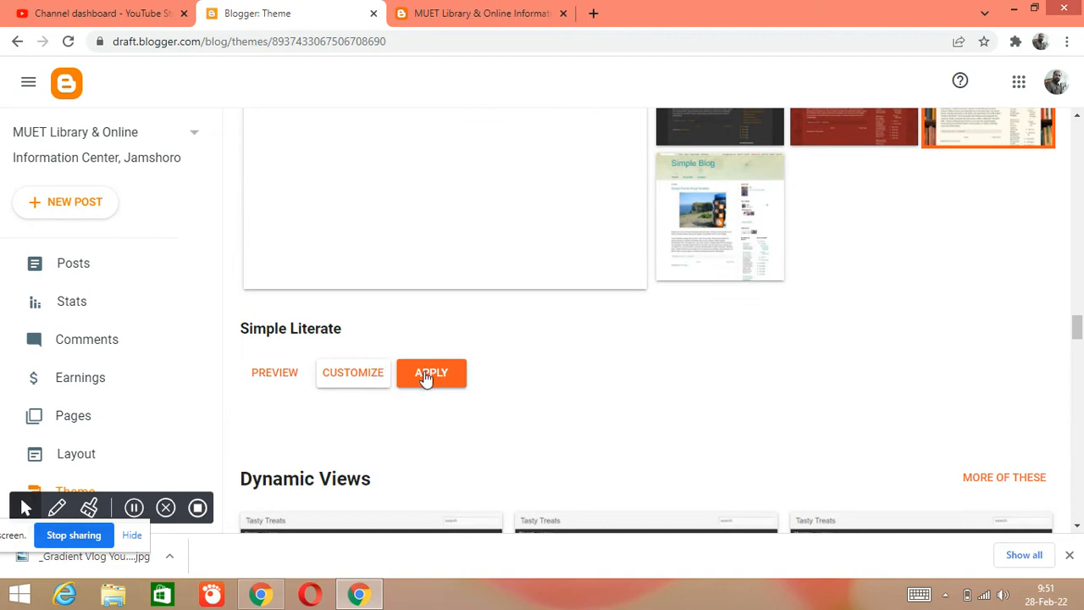
left_click(428, 378)
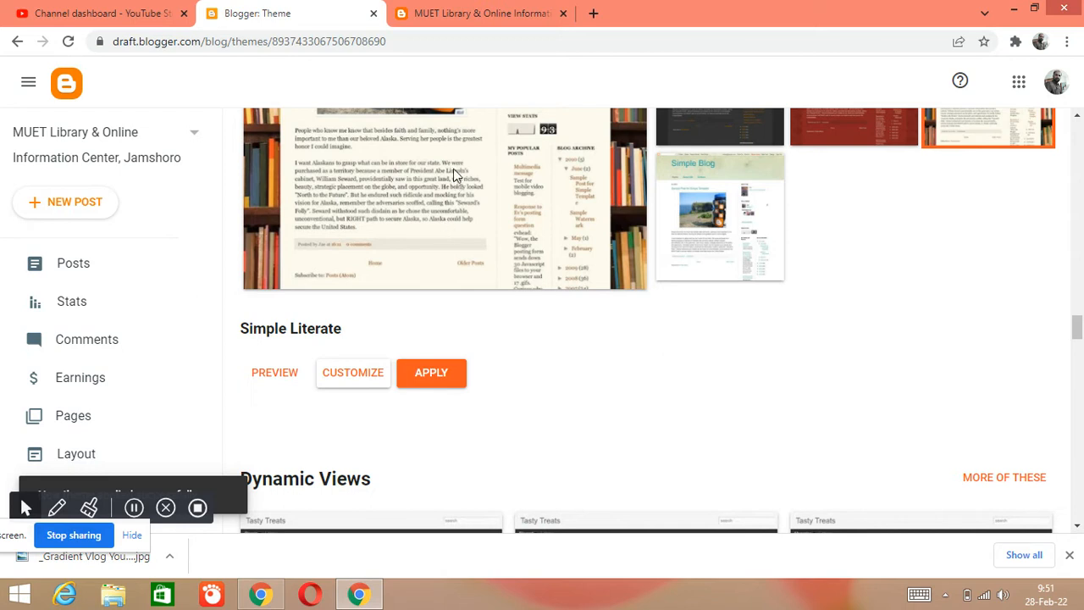
- Reload the live blog and check its header, posts, library timings and sidebar in the Literate theme
left_click(449, 17)
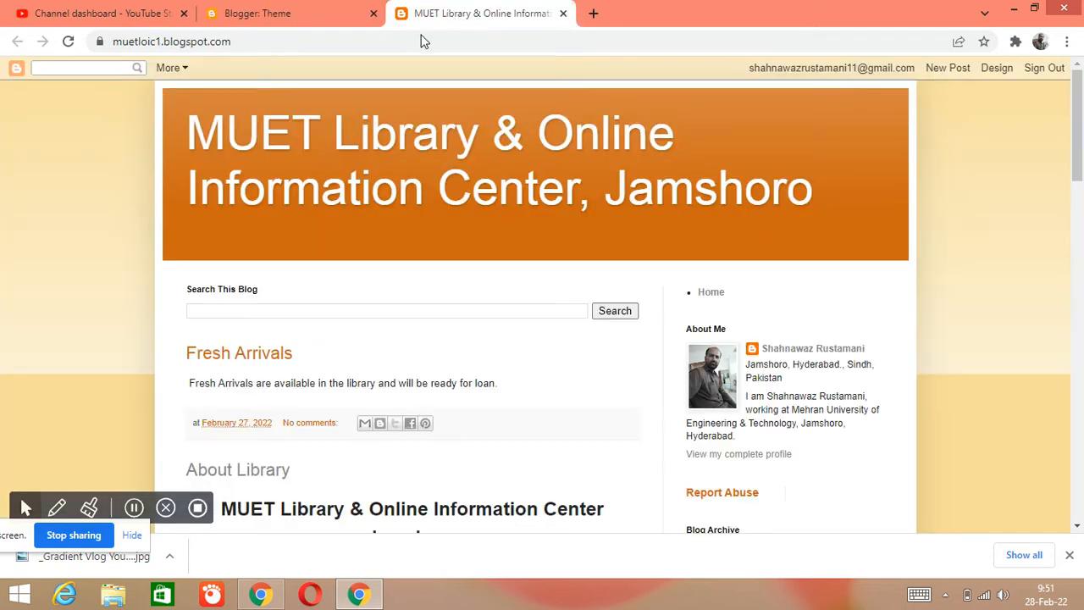
left_click(70, 43)
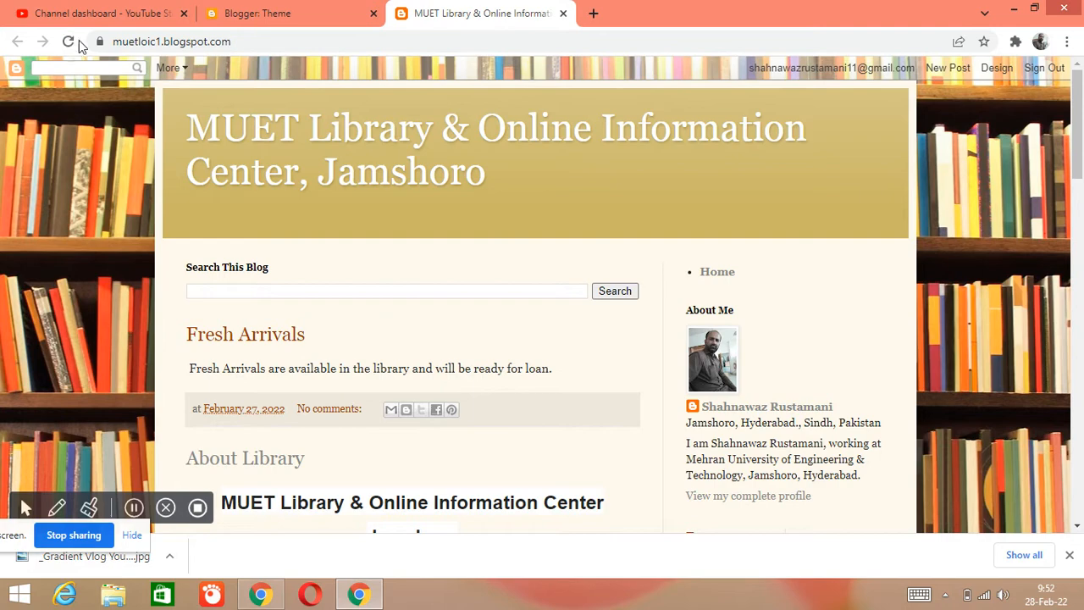
scroll(74, 196, "down", 12)
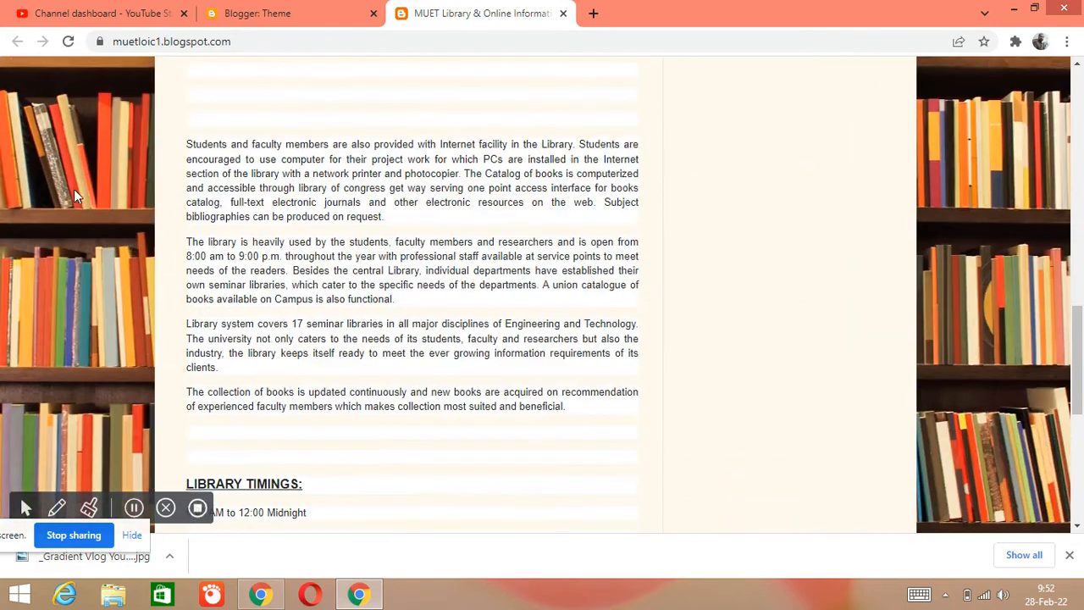
scroll(74, 185, "up", 12)
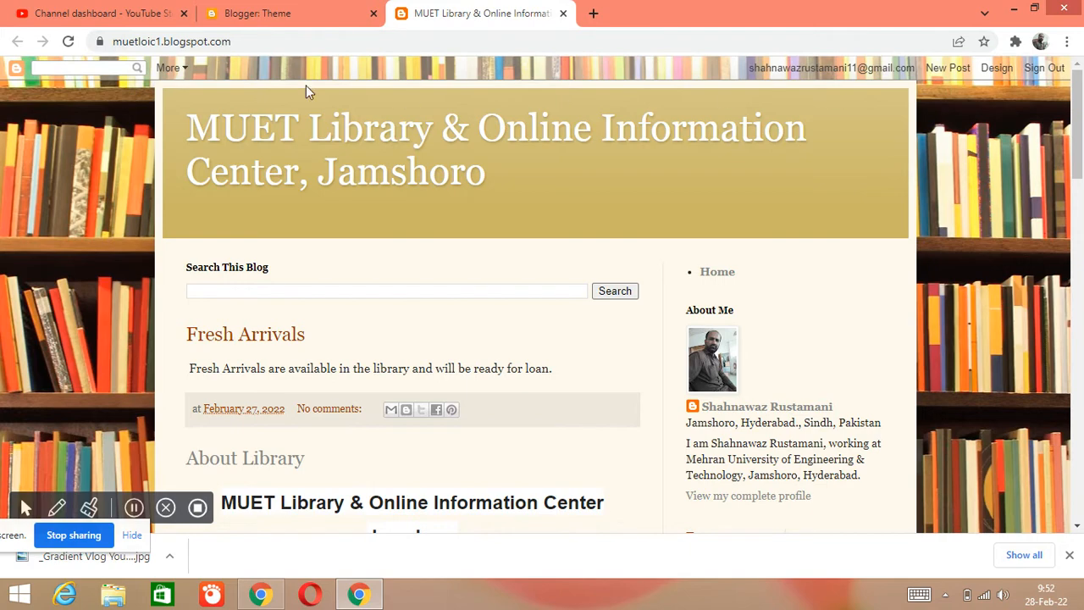
left_click_drag(1079, 153, 1079, 102)
scroll(356, 311, "down", 1)
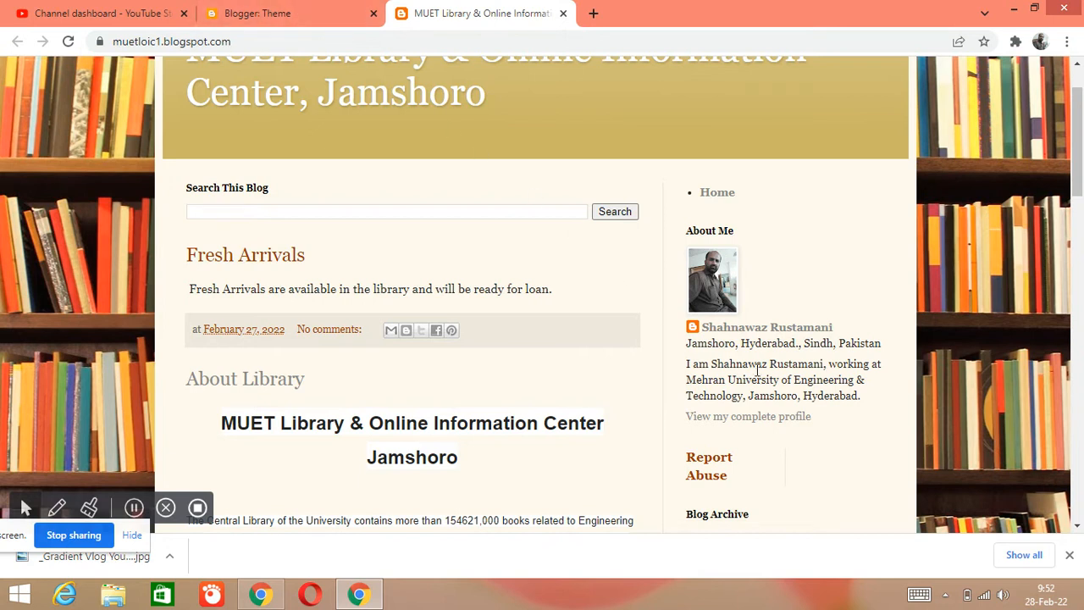
- Open the author's complete profile from the live blog's About Me section in a new tab and review its details
left_click(269, 10)
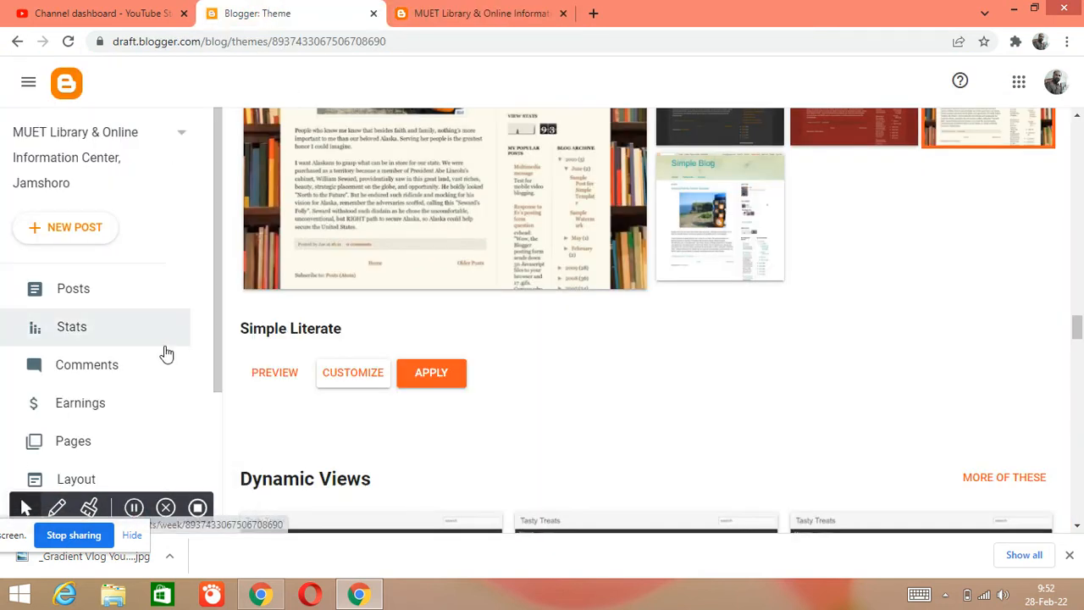
left_click(480, 11)
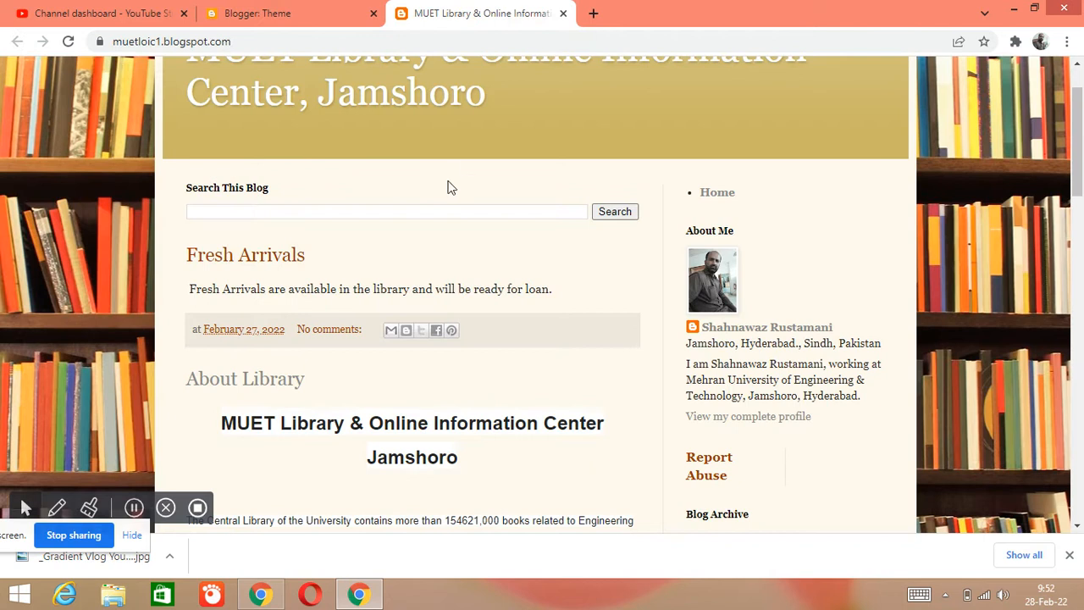
scroll(754, 320, "down", 1)
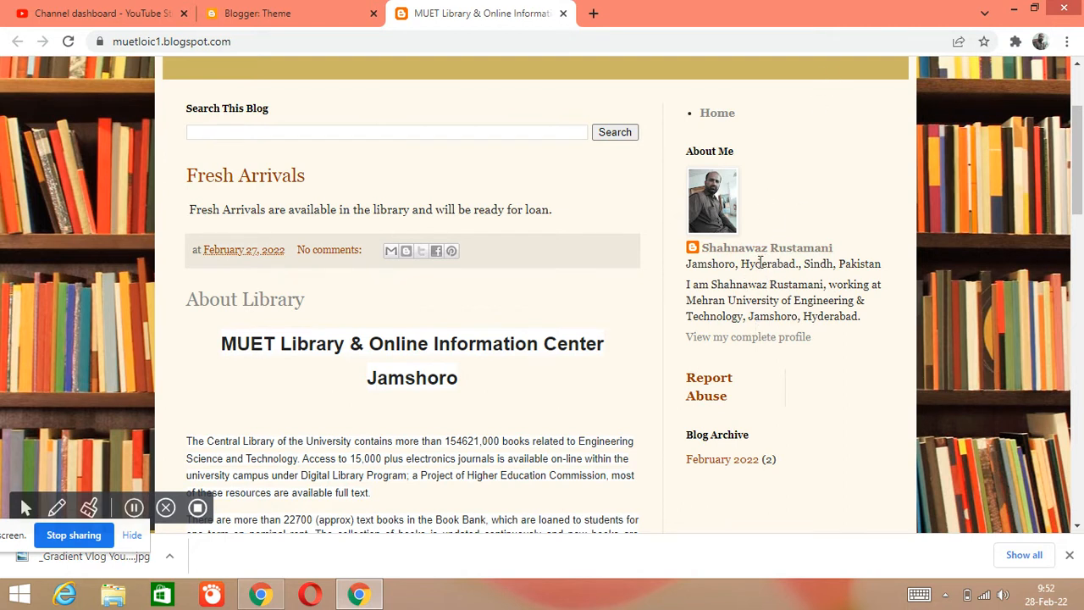
right_click(732, 341)
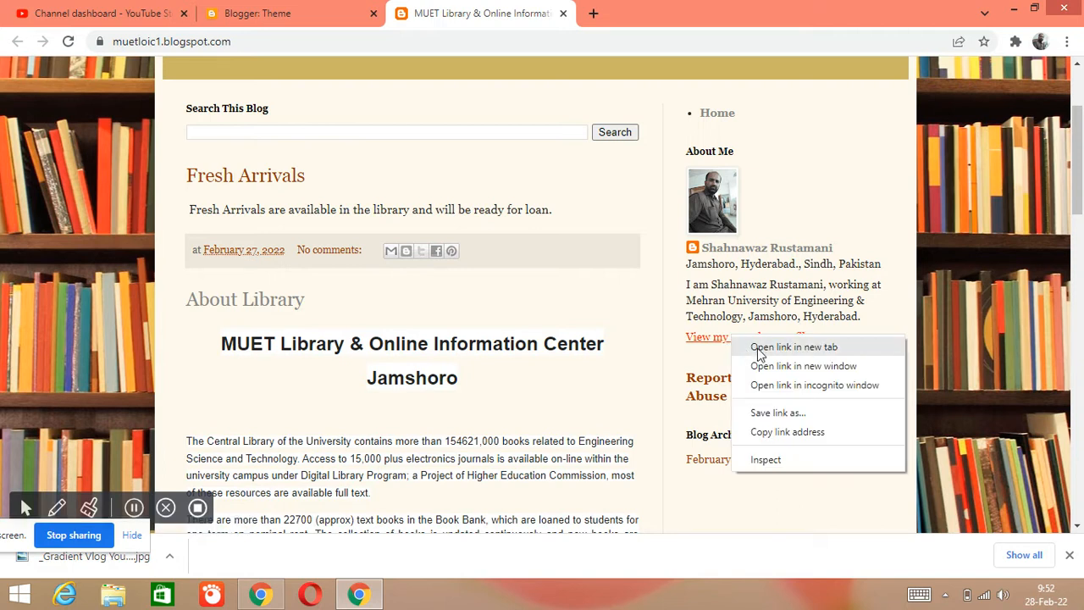
left_click(760, 348)
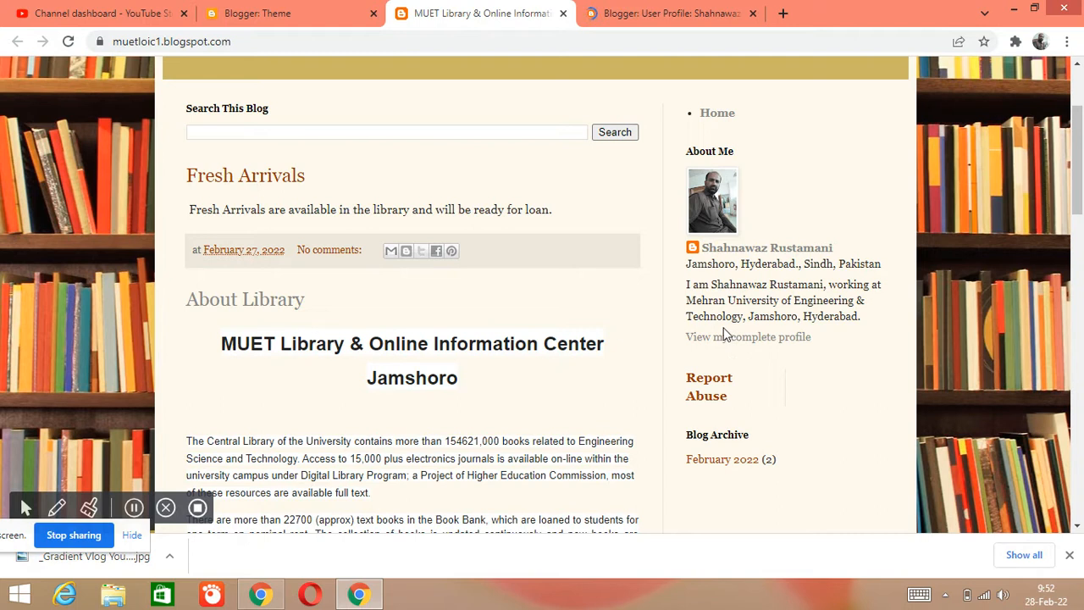
left_click(673, 15)
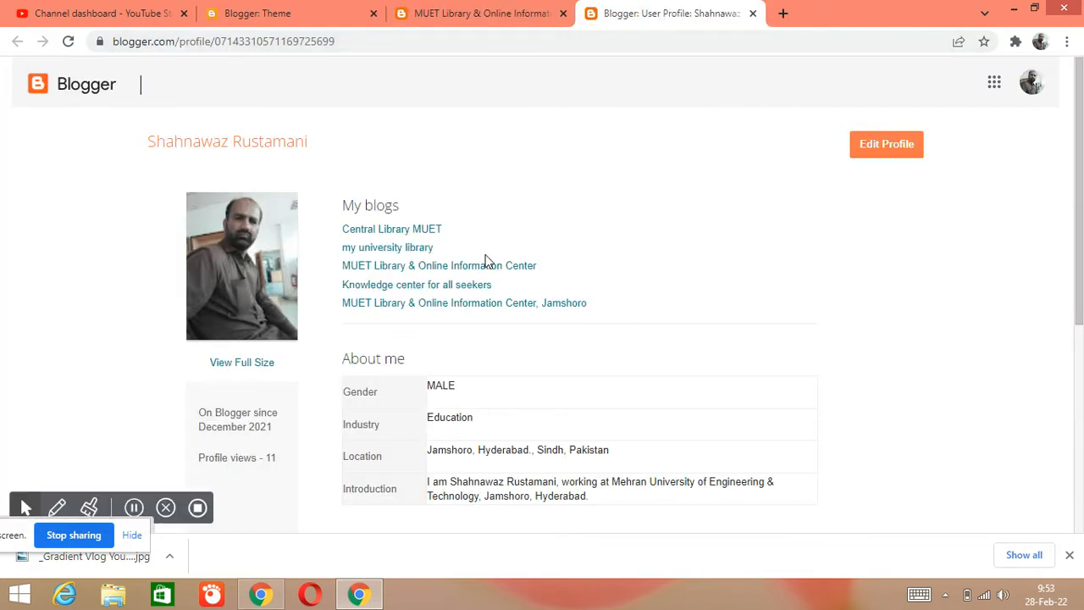
scroll(618, 317, "down", 2)
scroll(617, 317, "up", 2)
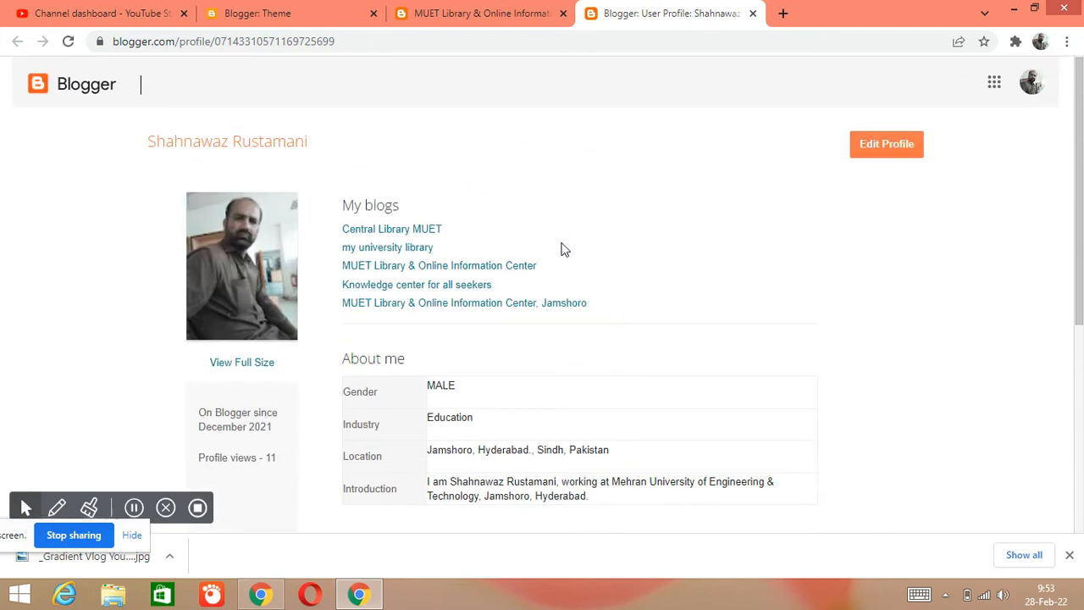
- Open the author's Blogger profile for editing and examine its privacy, identity and profile photo settings
left_click(868, 151)
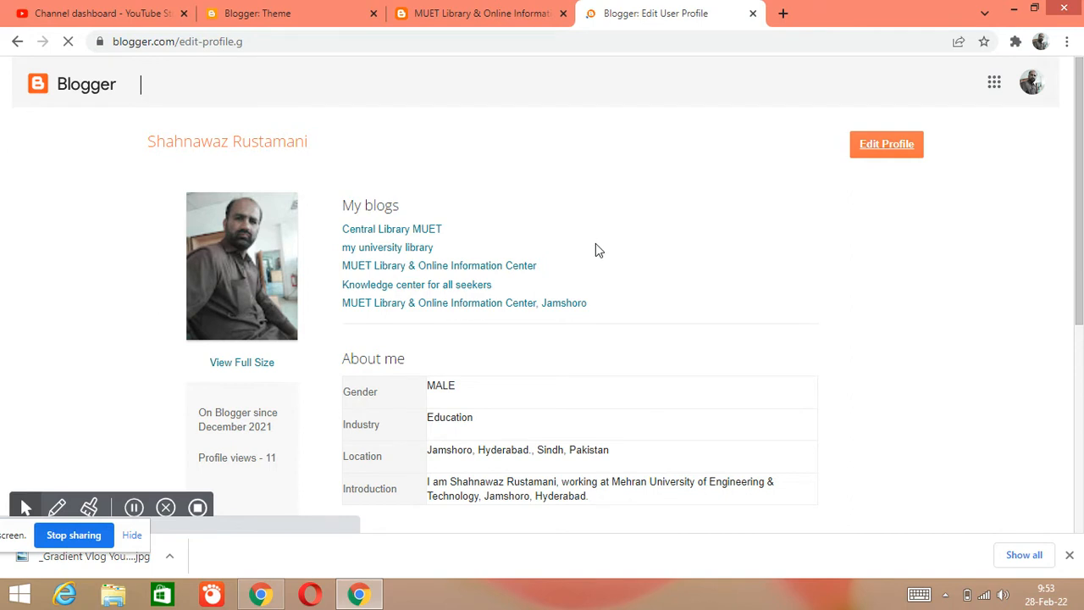
scroll(585, 251, "down", 2)
scroll(576, 266, "up", 2)
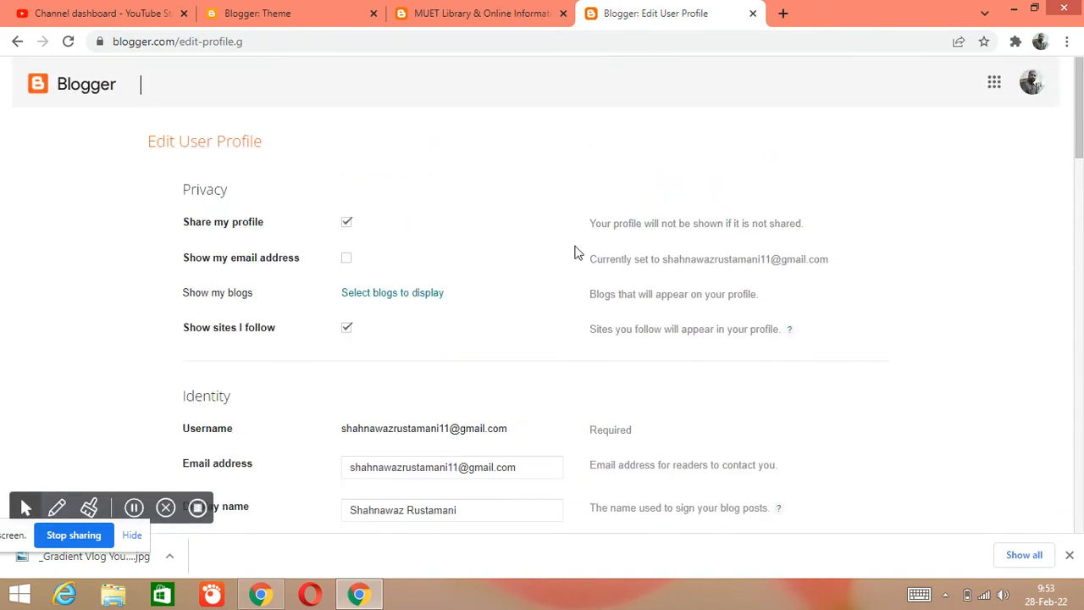
scroll(259, 233, "down", 1)
scroll(504, 319, "down", 2)
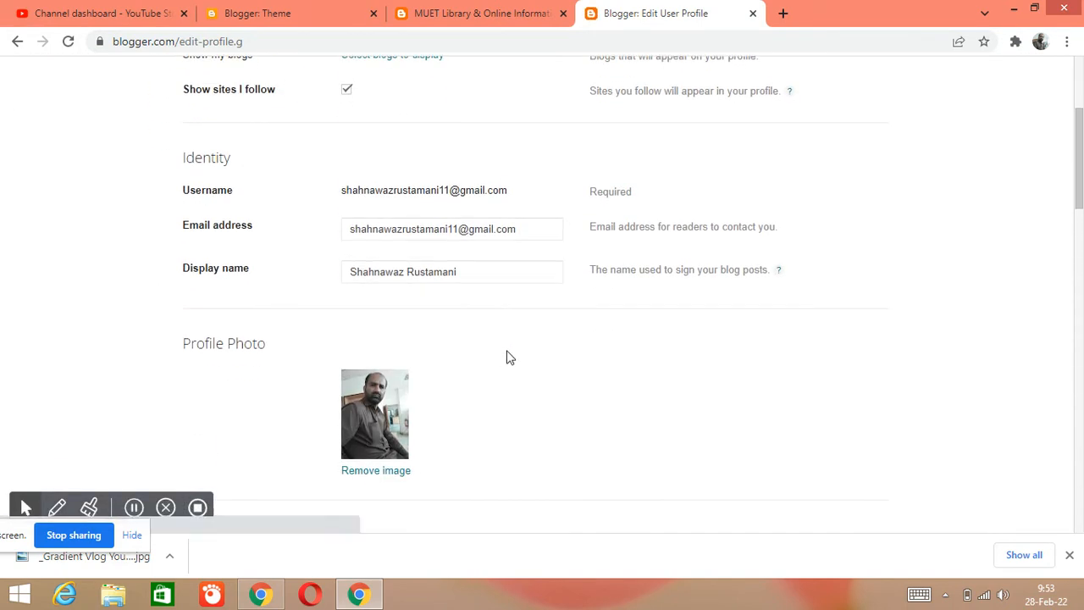
scroll(460, 305, "up", 2)
scroll(458, 309, "up", 2)
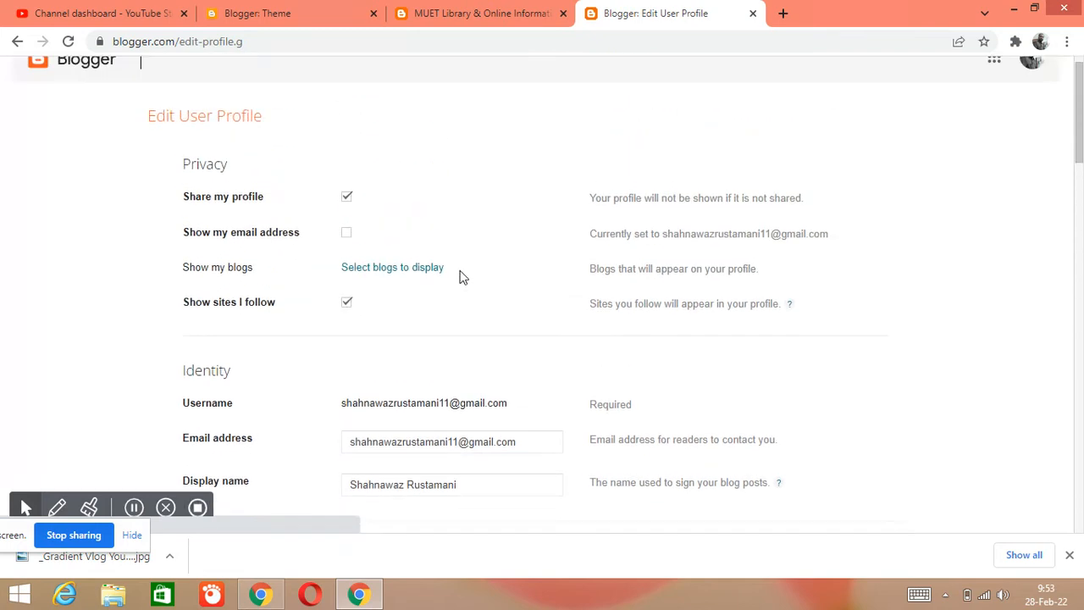
- Return to the Blogger dashboard and open the Layout page of the MUET Library blog
left_click(249, 12)
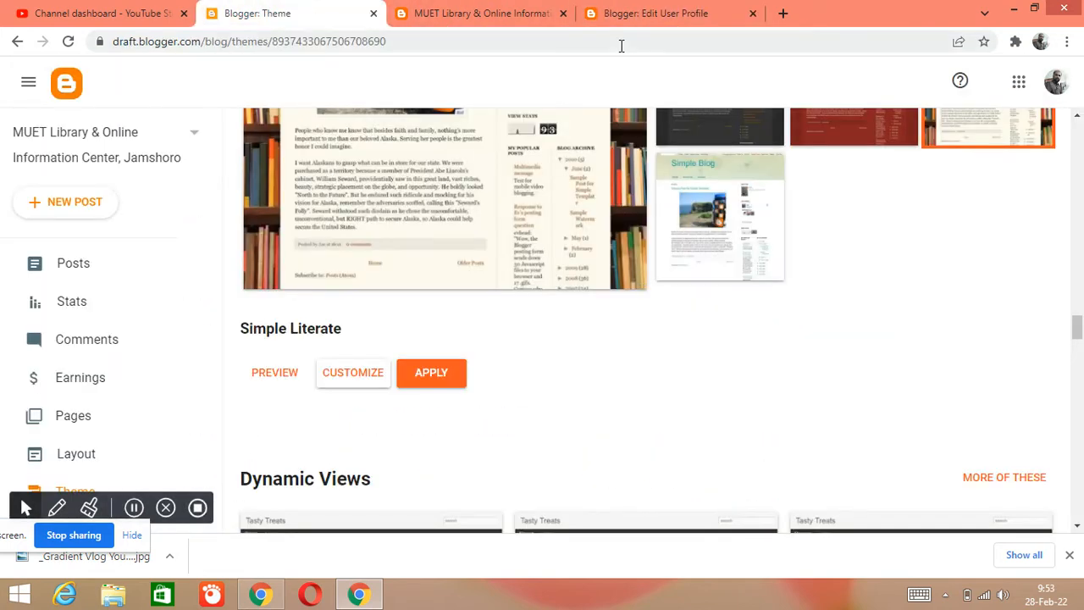
scroll(617, 207, "up", 2)
left_click(507, 10)
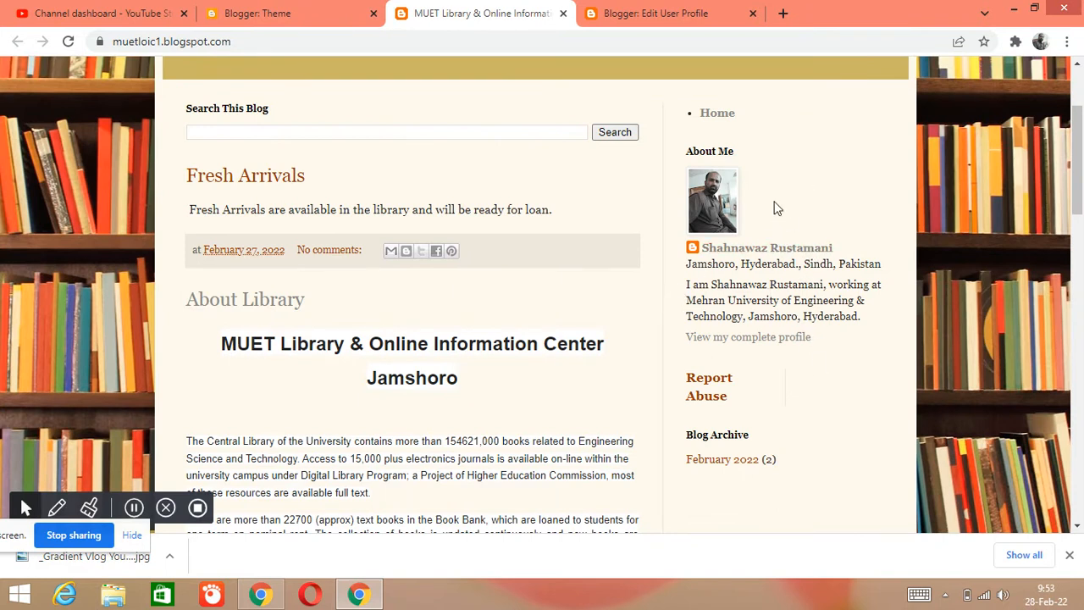
left_click(280, 10)
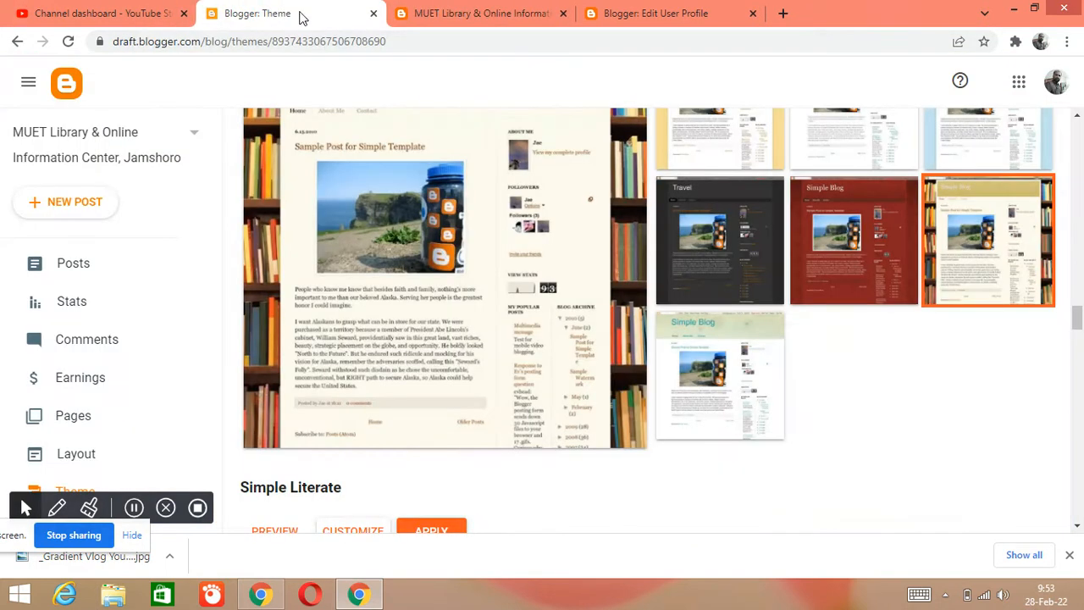
scroll(148, 363, "down", 1)
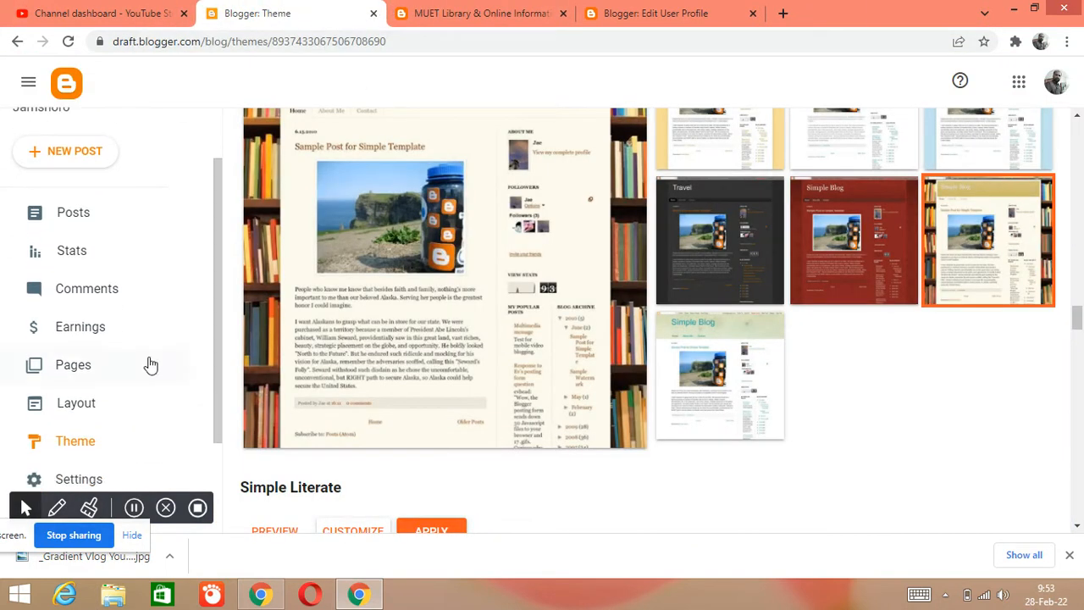
left_click(93, 399)
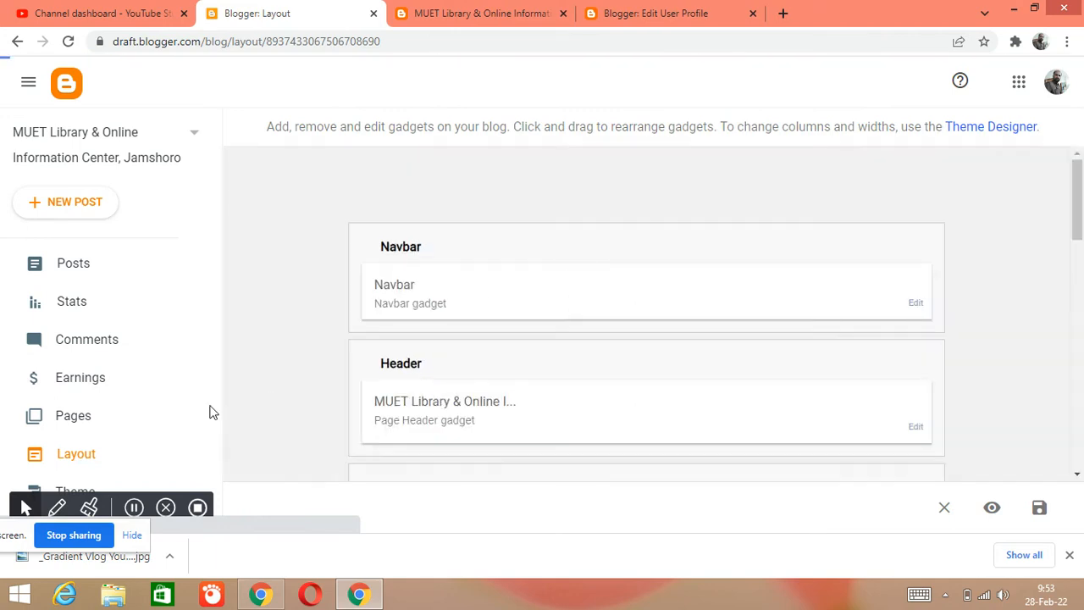
- Look over the layout's gadget sections and compare its Navbar and Header with the live blog
scroll(719, 285, "down", 6)
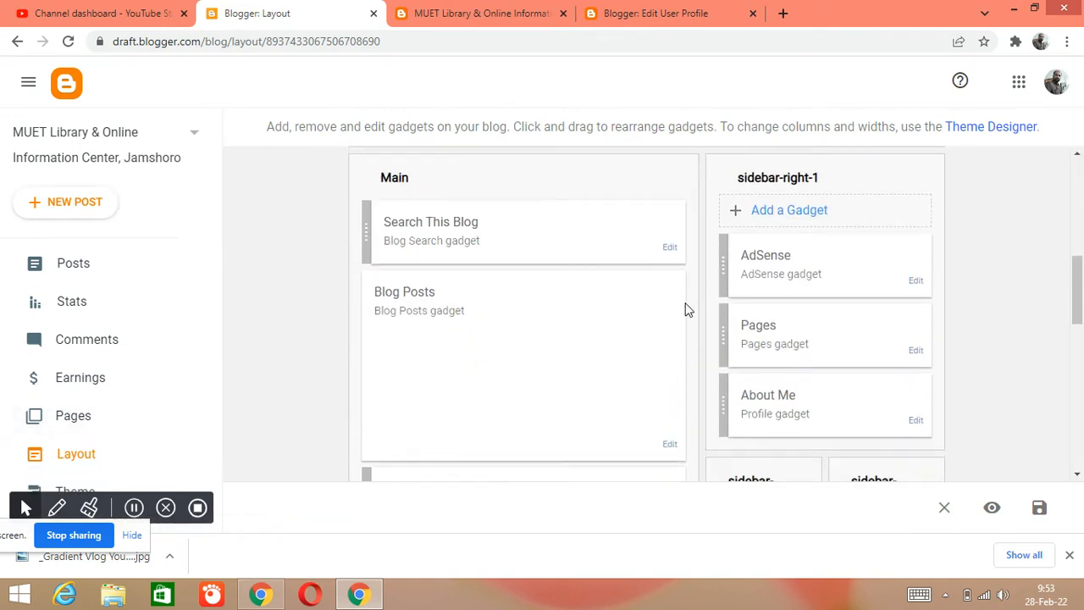
left_click_drag(1076, 305, 1069, 267)
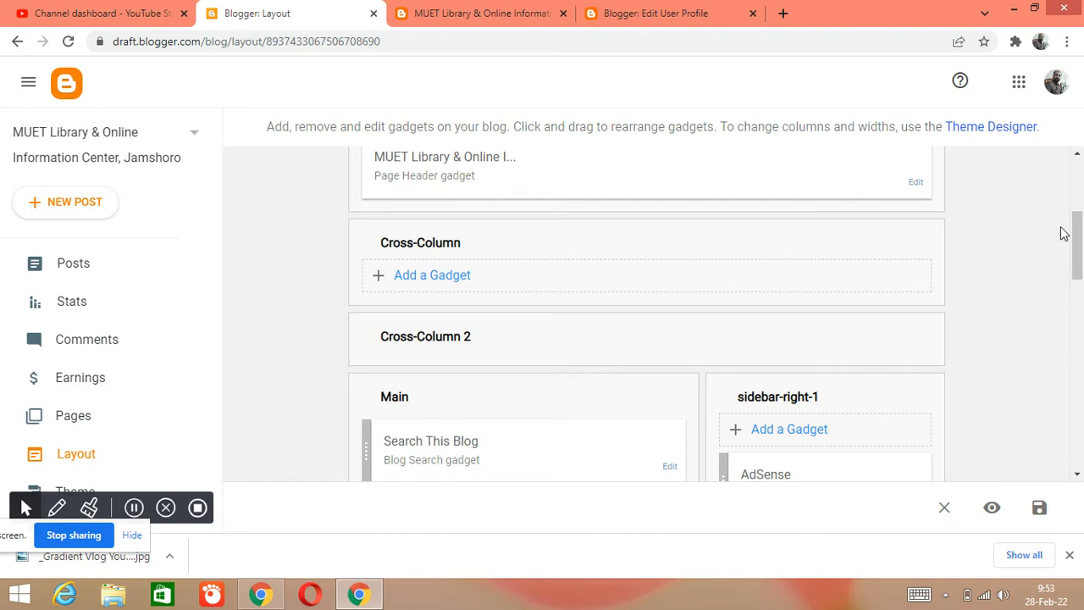
left_click_drag(1078, 242, 1079, 195)
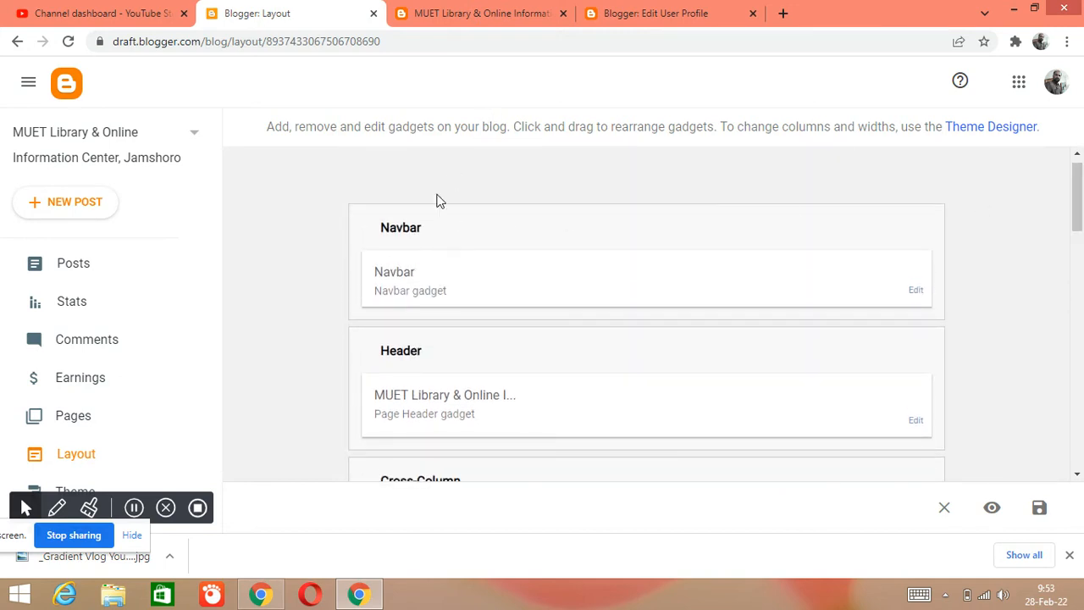
left_click(496, 12)
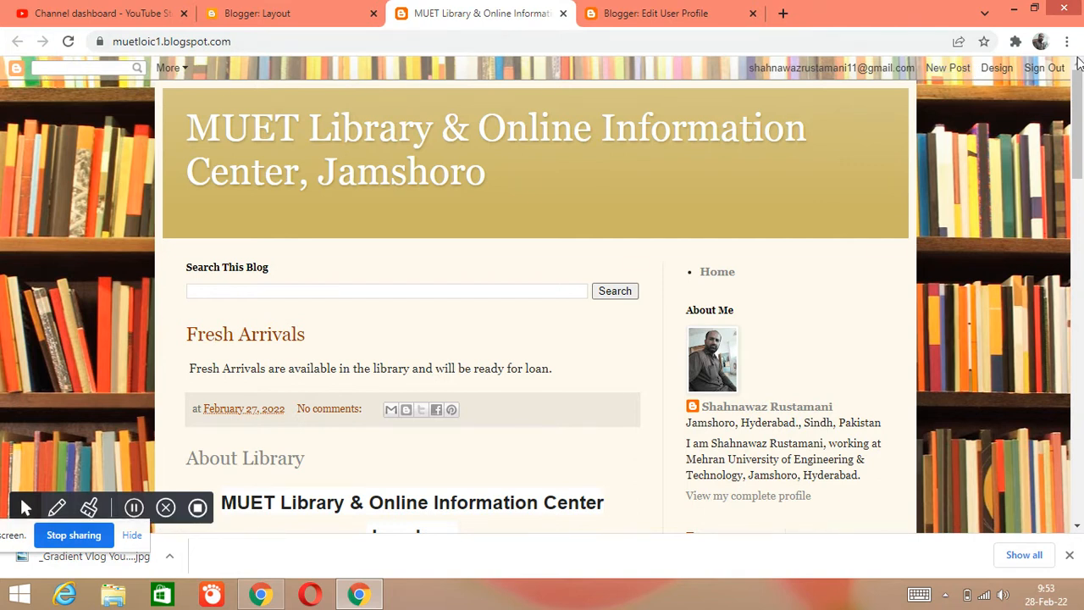
left_click(273, 26)
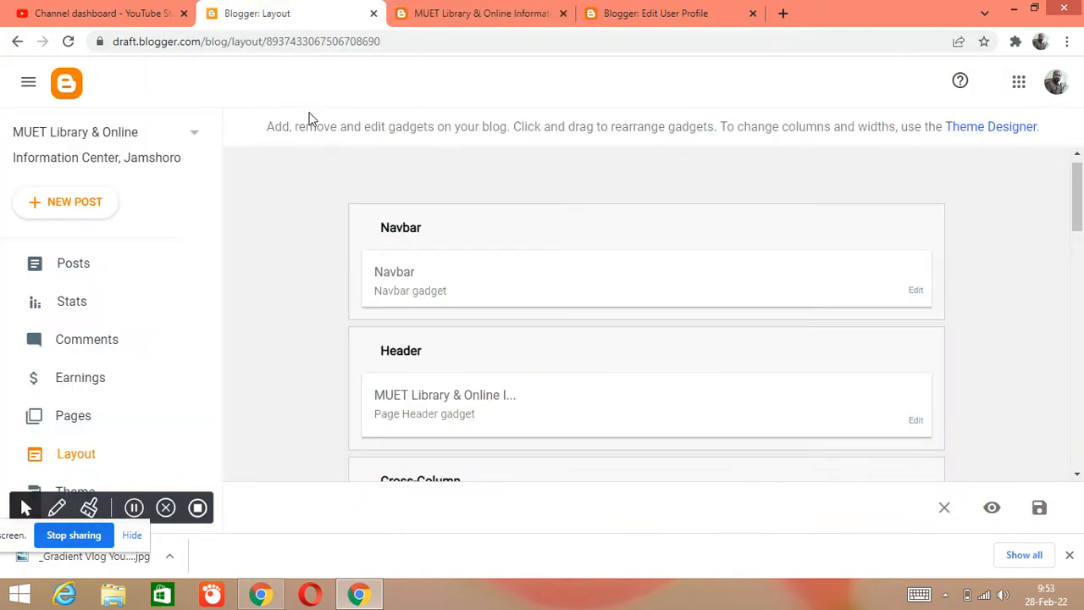
scroll(438, 358, "down", 2)
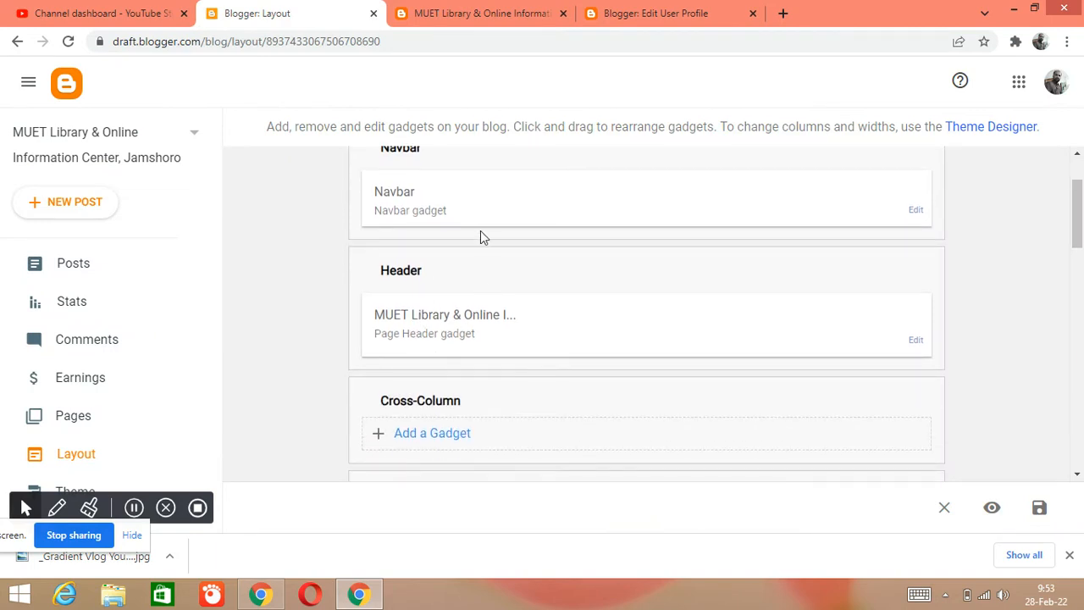
left_click(479, 14)
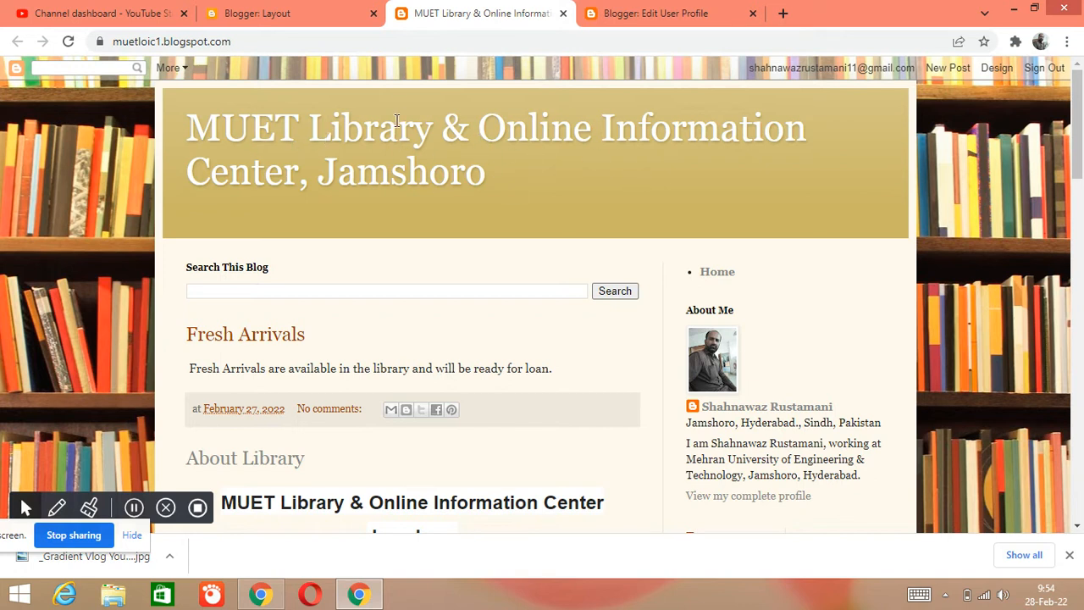
- Examine the layout's Cross-Column, Main, right sidebar and footer sections, comparing the Search This Blog gadget with the live blog
left_click(322, 24)
scroll(474, 322, "down", 1)
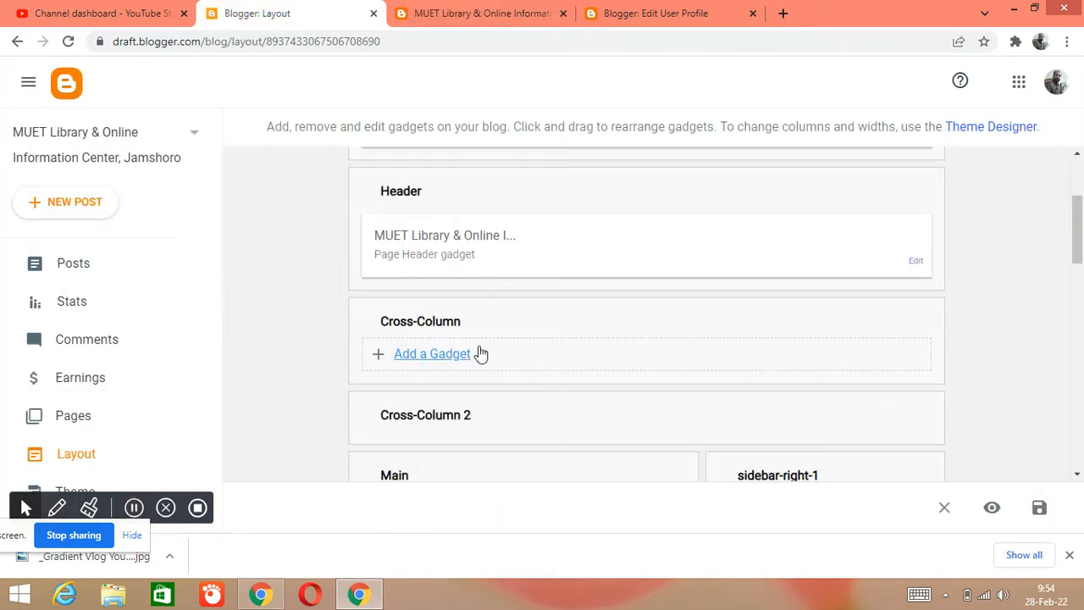
scroll(496, 326, "down", 2)
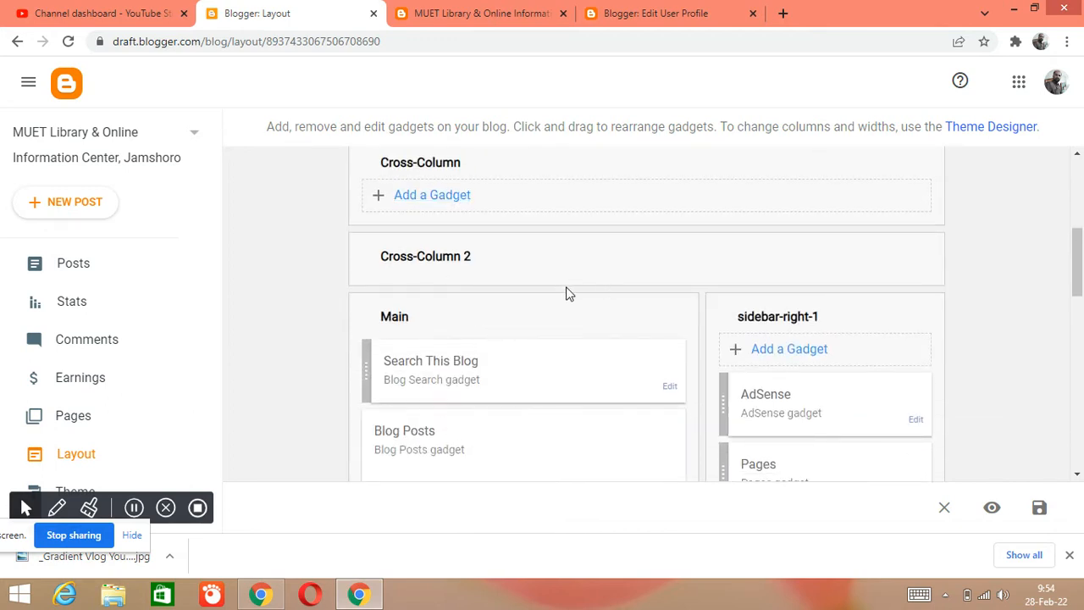
scroll(566, 295, "down", 1)
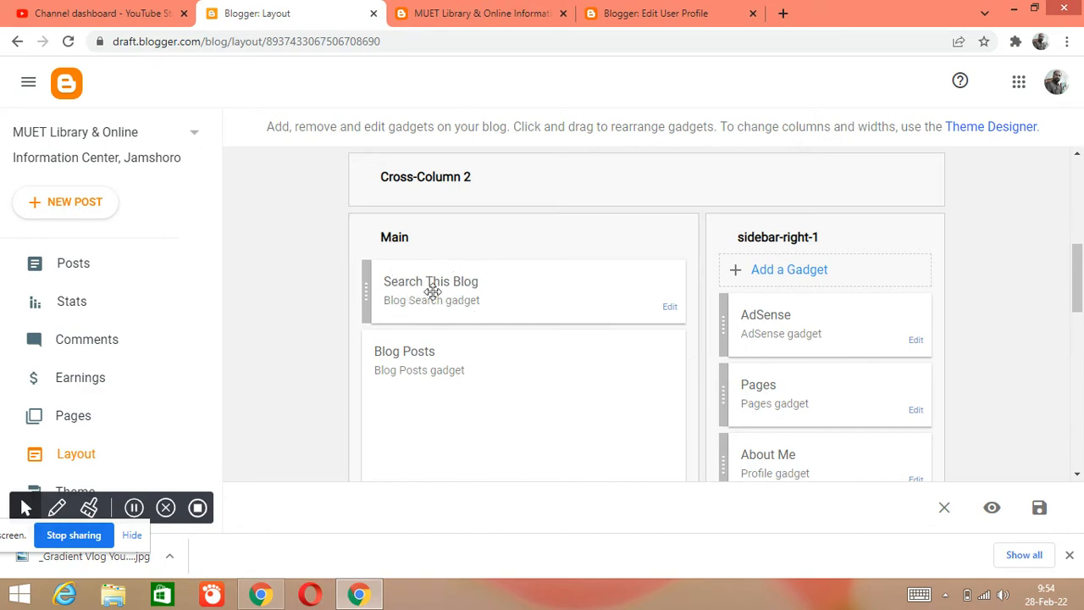
left_click(468, 13)
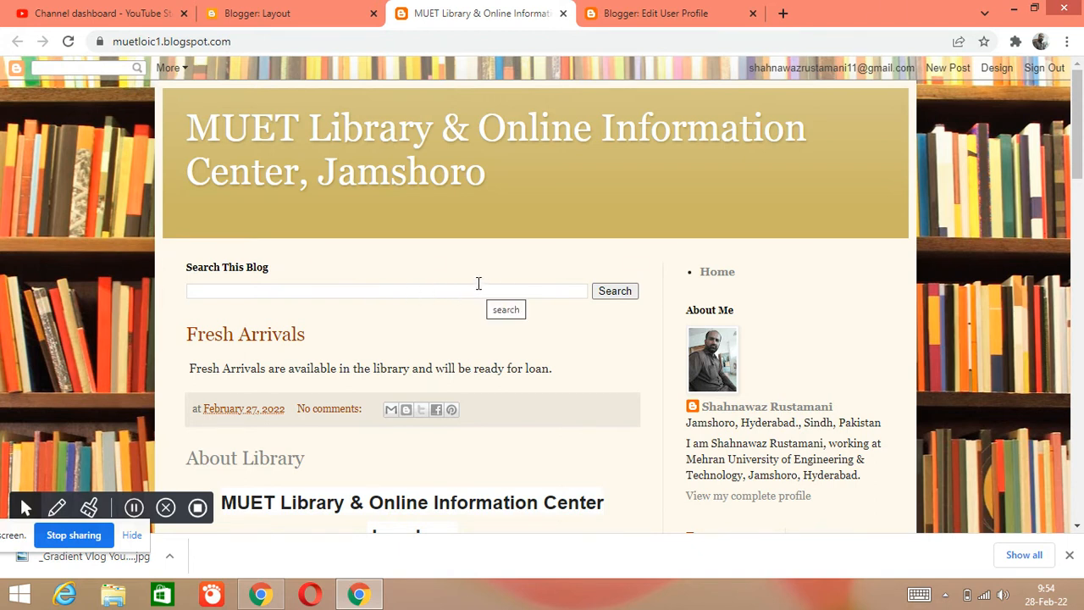
left_click(288, 15)
scroll(423, 297, "down", 3)
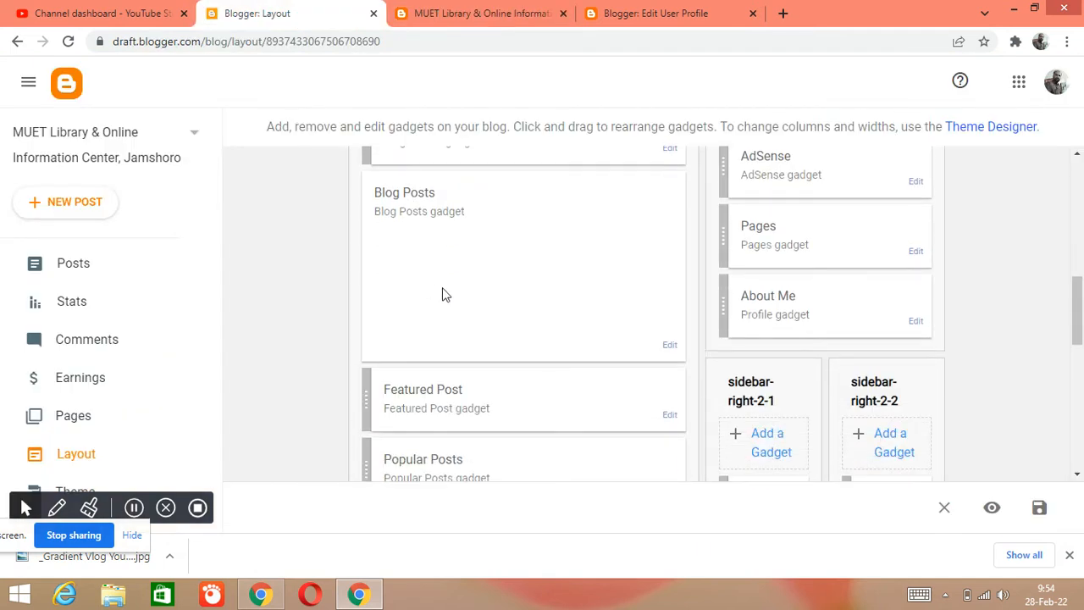
scroll(453, 288, "down", 1)
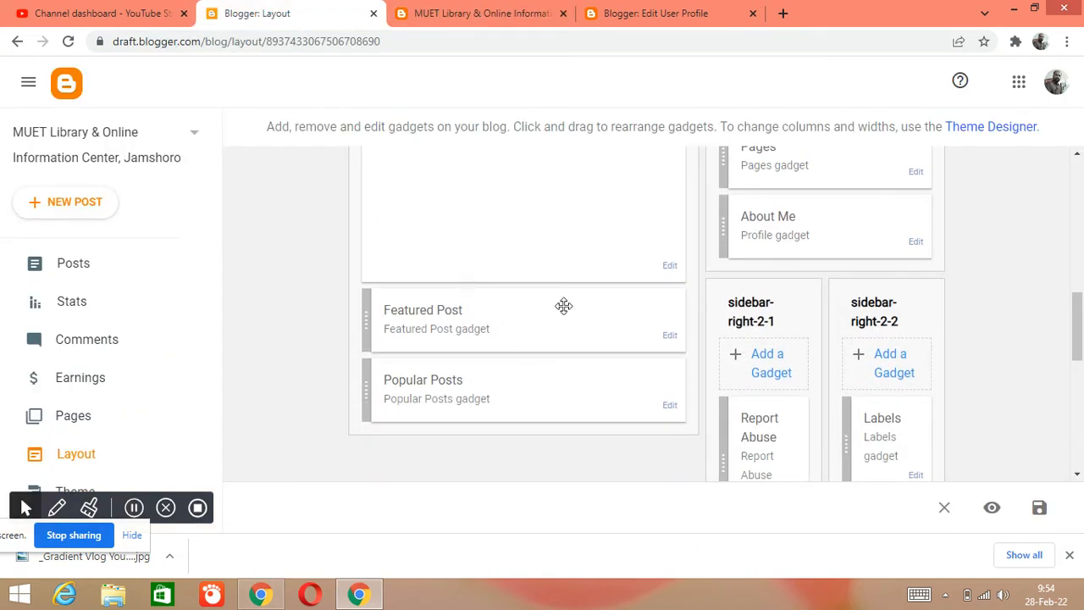
scroll(574, 339, "down", 6)
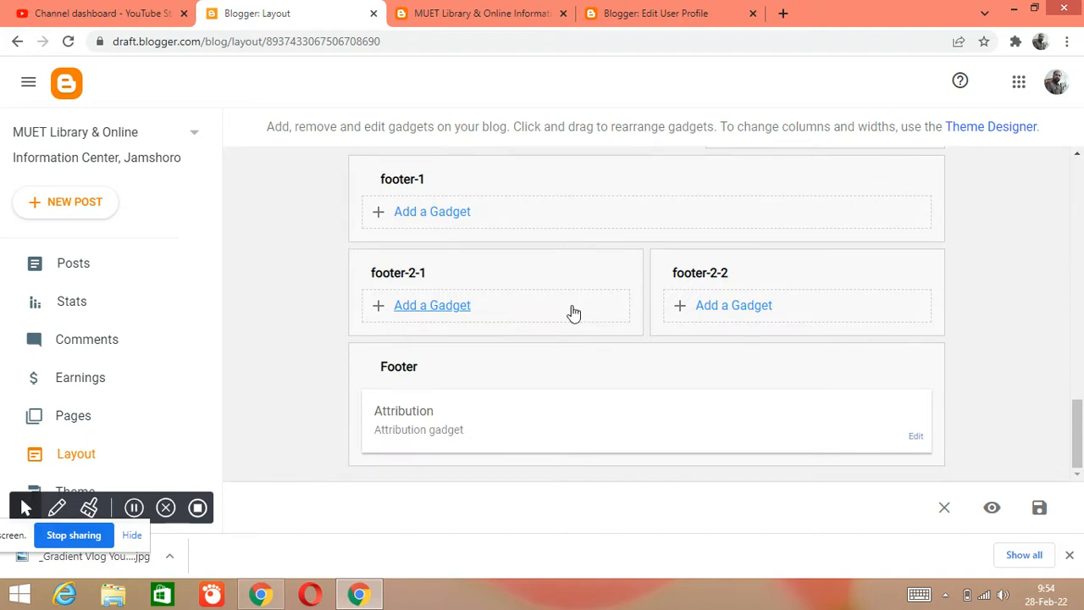
- Switch to the live blog and review its posts down to the library timings, Fresh Arrivals entry and footer attribution
scroll(574, 310, "up", 4)
scroll(574, 288, "up", 2)
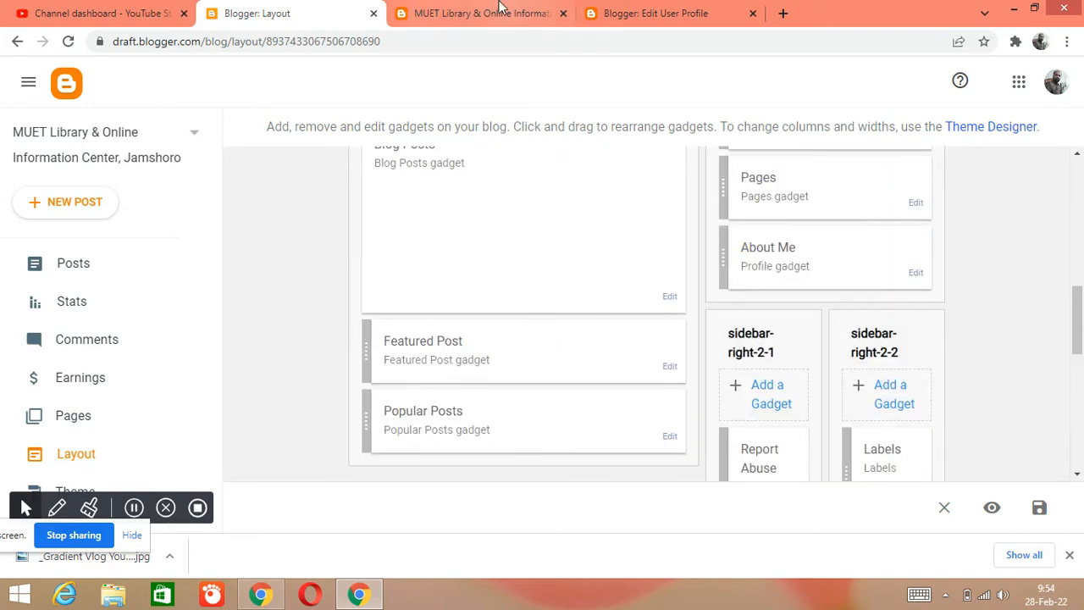
left_click(474, 14)
scroll(399, 350, "down", 5)
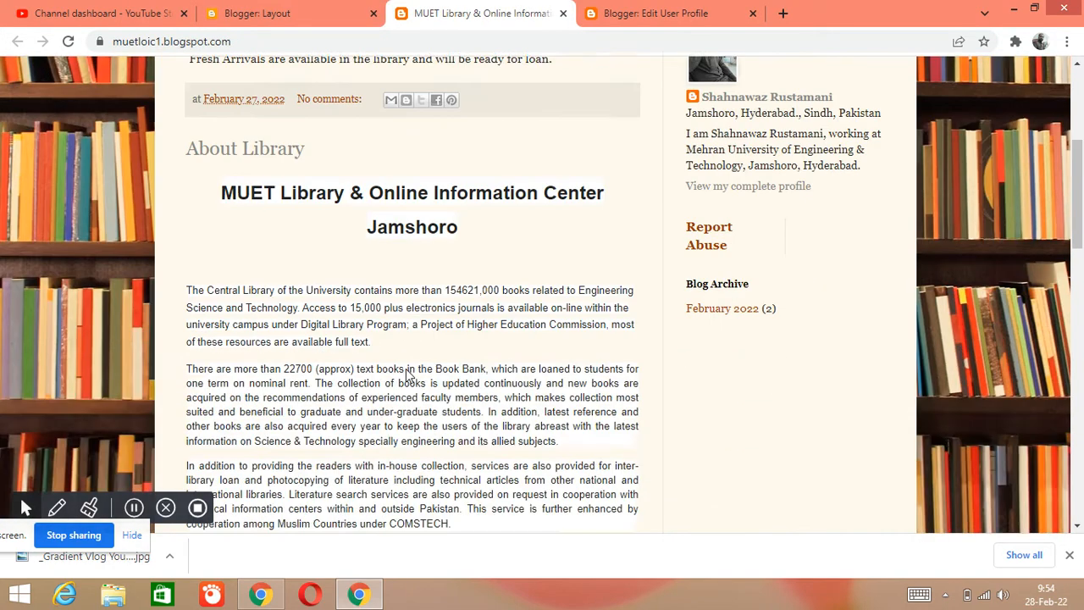
scroll(457, 344, "down", 8)
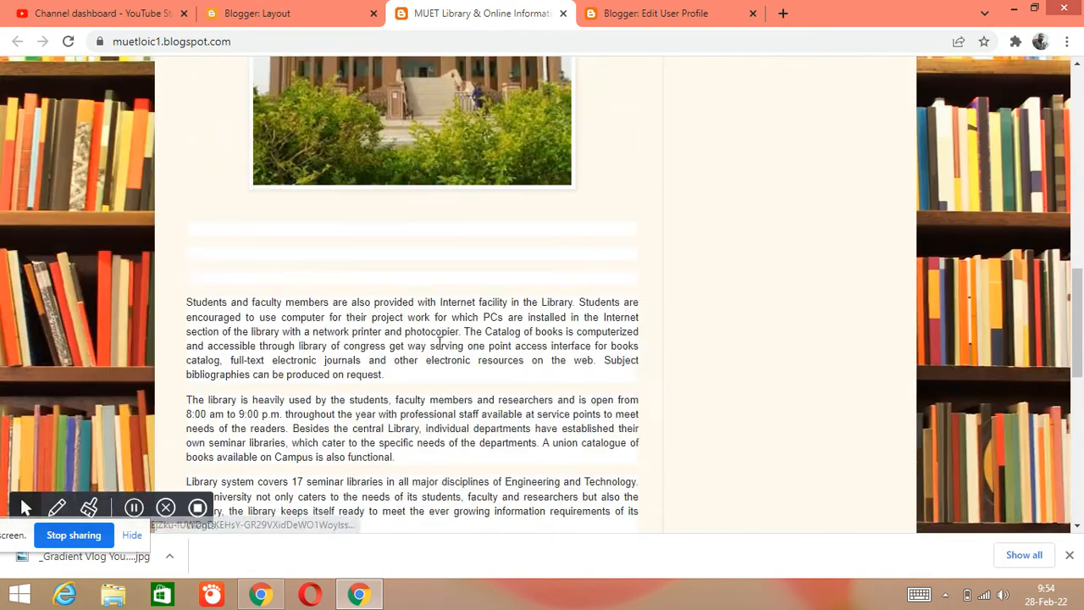
scroll(442, 203, "down", 2)
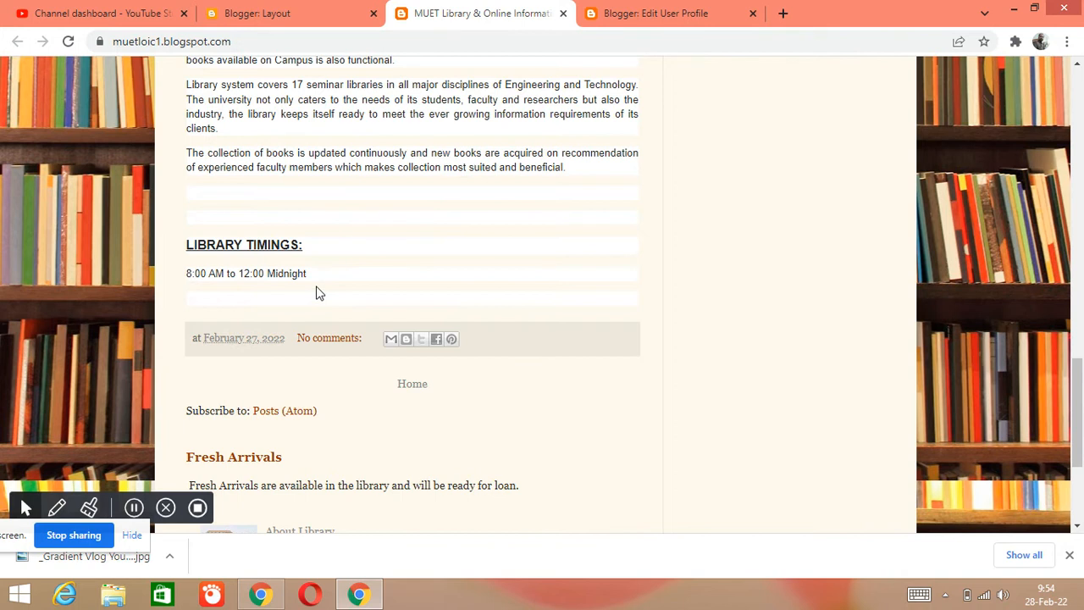
scroll(315, 293, "down", 2)
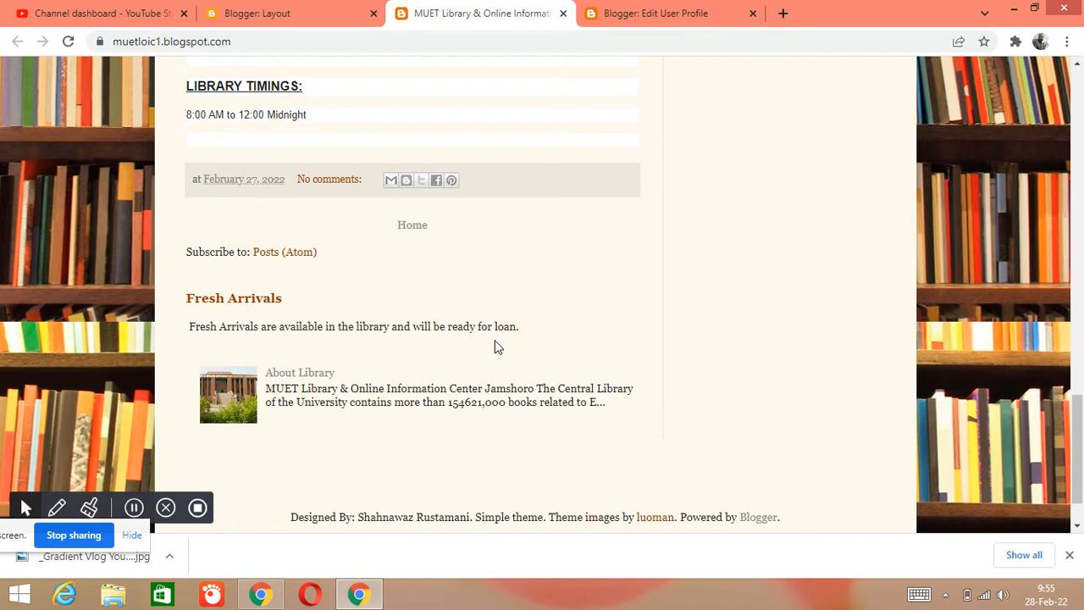
scroll(497, 344, "up", 10)
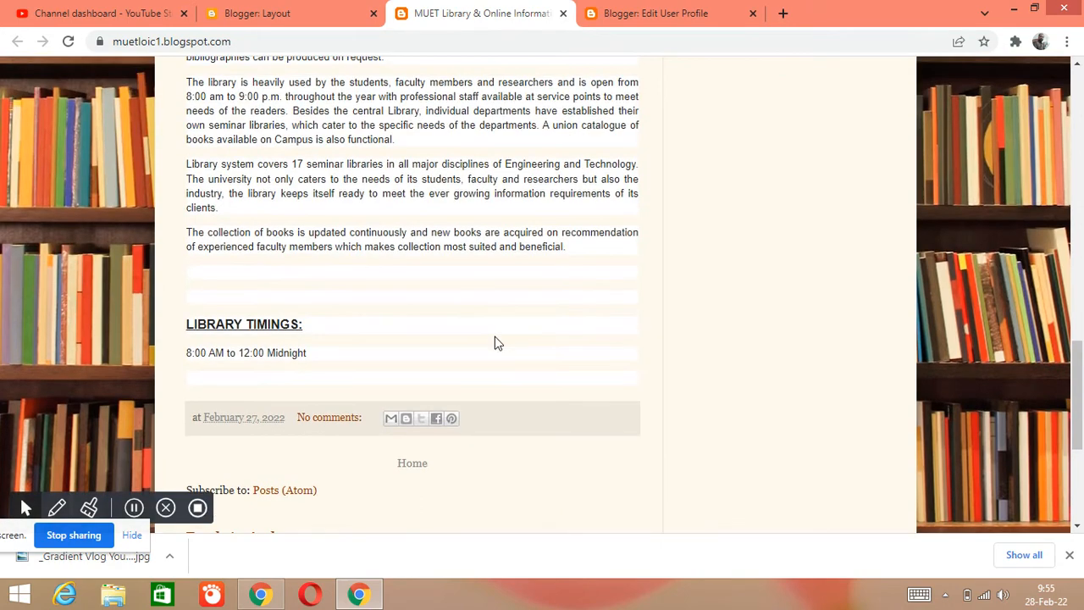
scroll(497, 335, "up", 5)
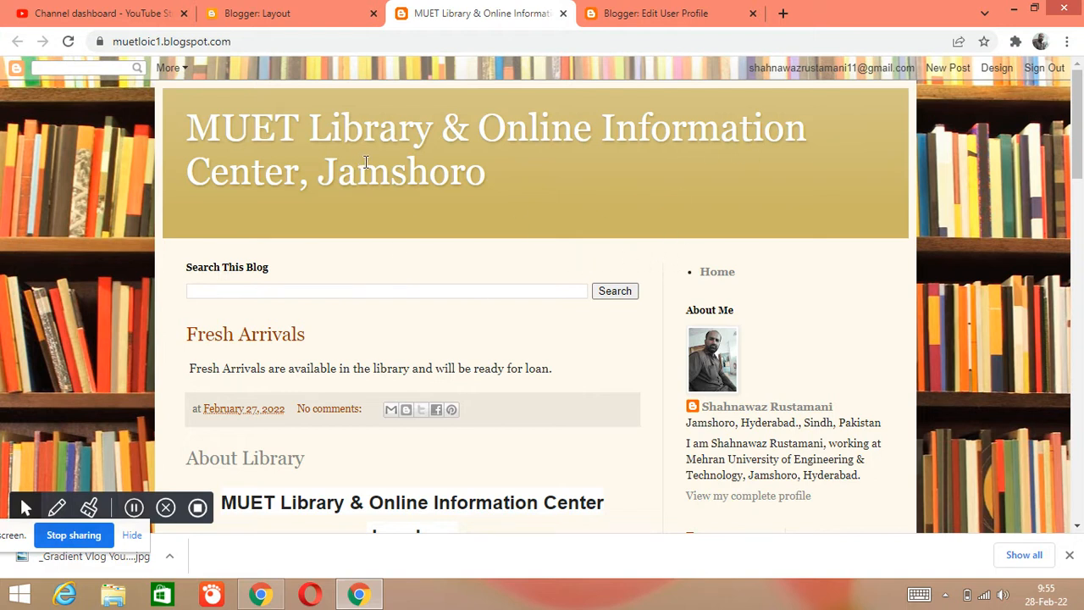
- Examine the blog title in the live header alongside the Blogger dashboard's navigation options
left_click_drag(188, 120, 550, 181)
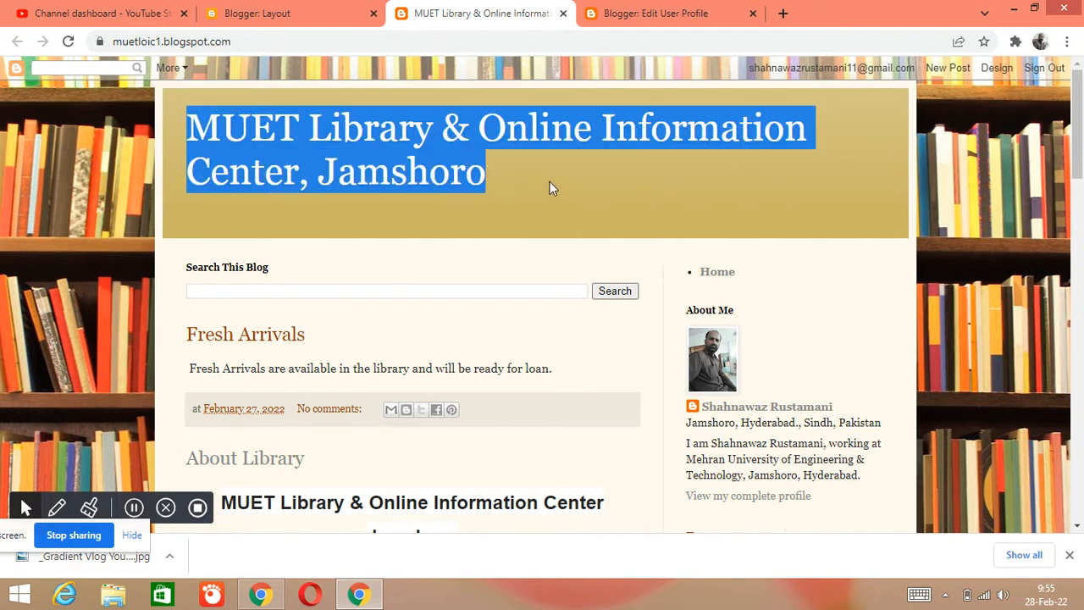
left_click(297, 11)
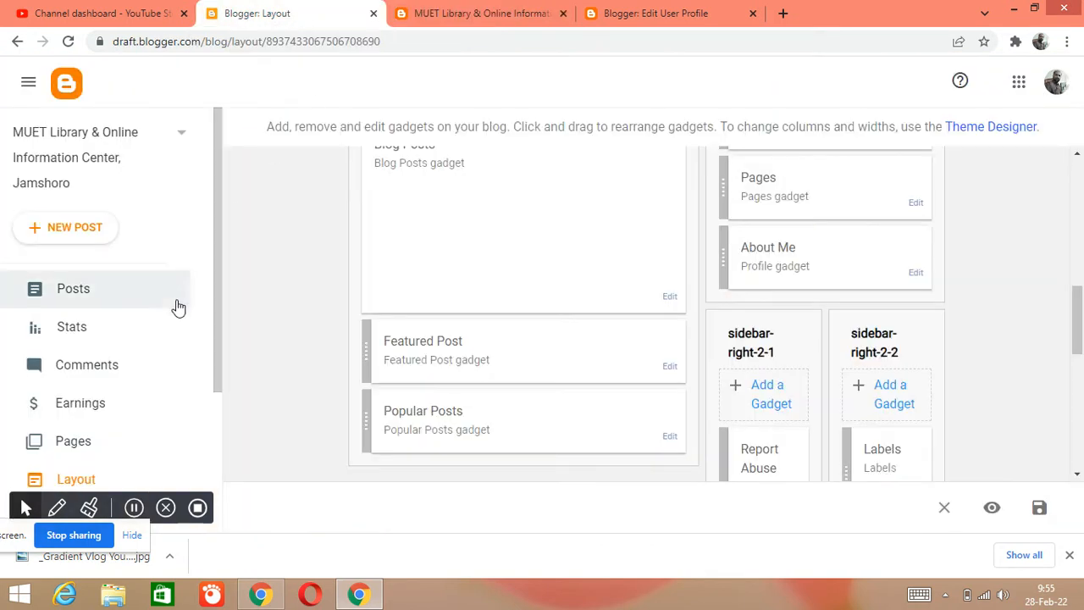
scroll(173, 330, "down", 3)
scroll(148, 360, "up", 3)
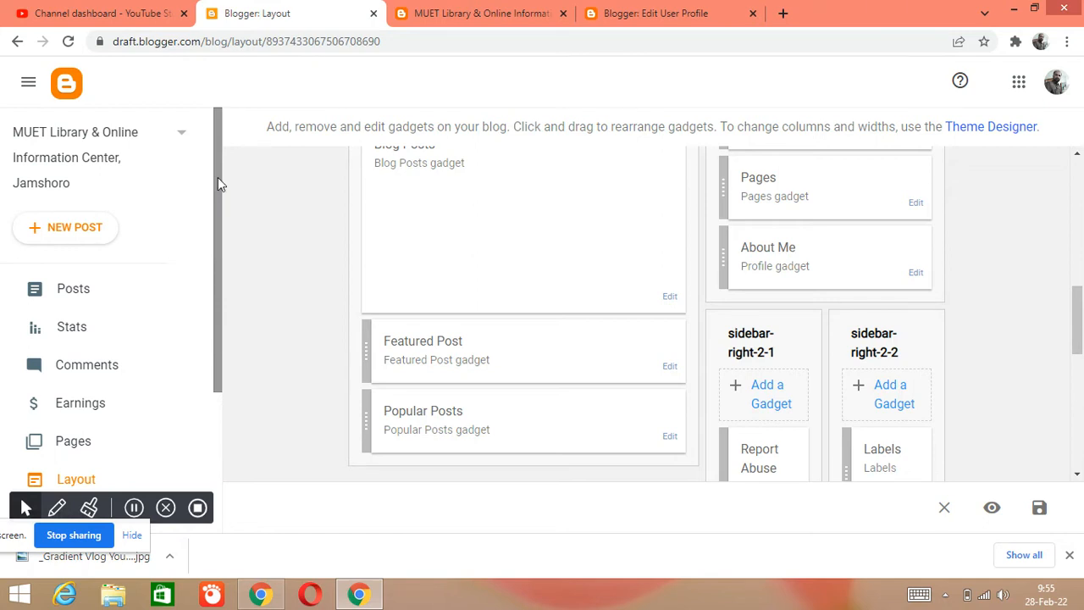
left_click(460, 23)
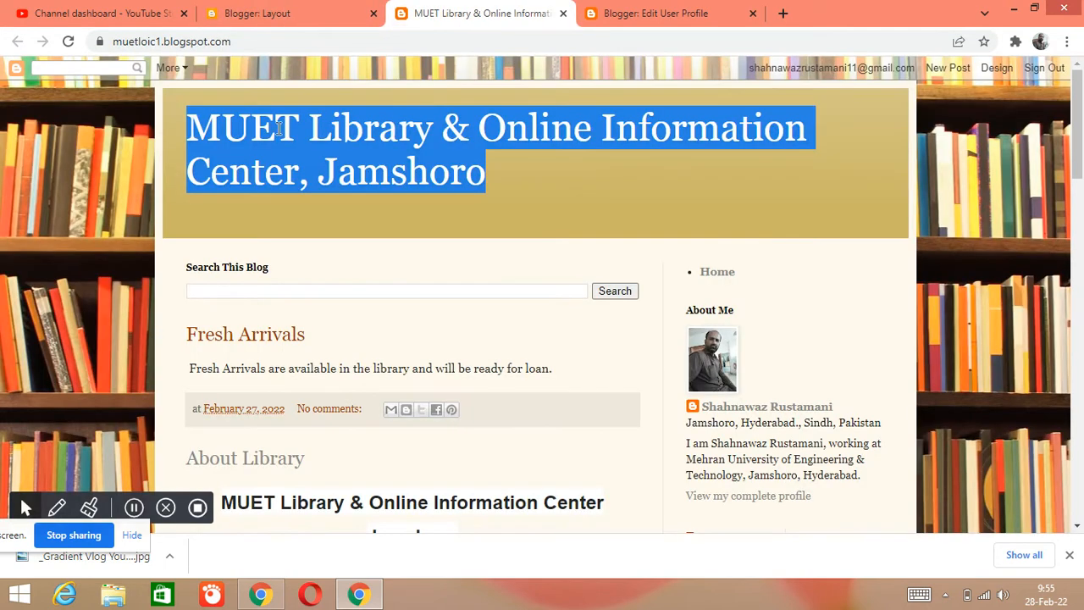
left_click(523, 187)
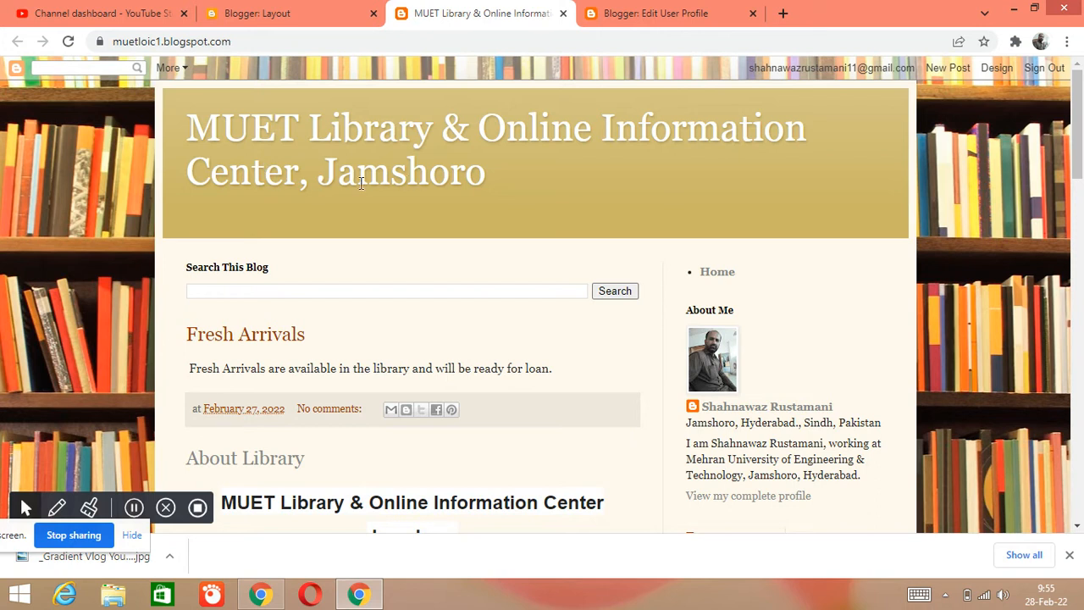
left_click_drag(240, 42, 113, 42)
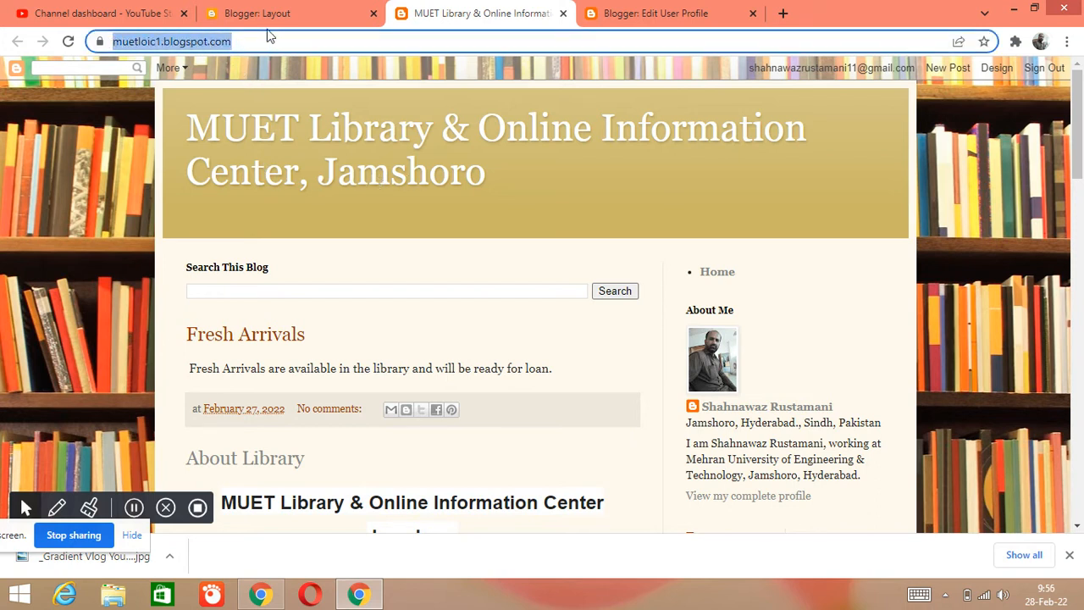
left_click(269, 40)
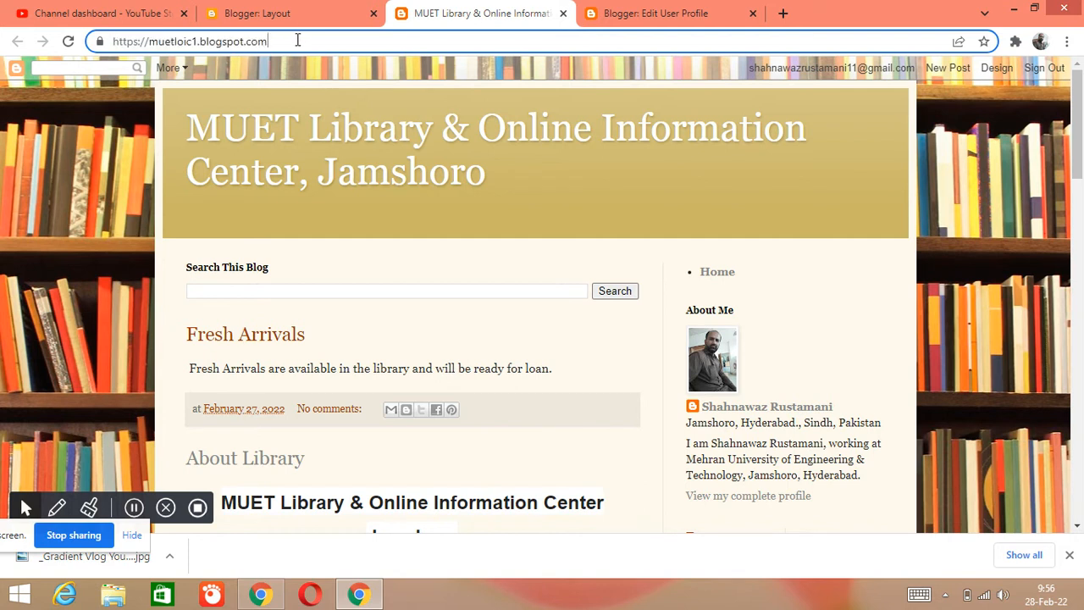
left_click_drag(298, 40, 145, 42)
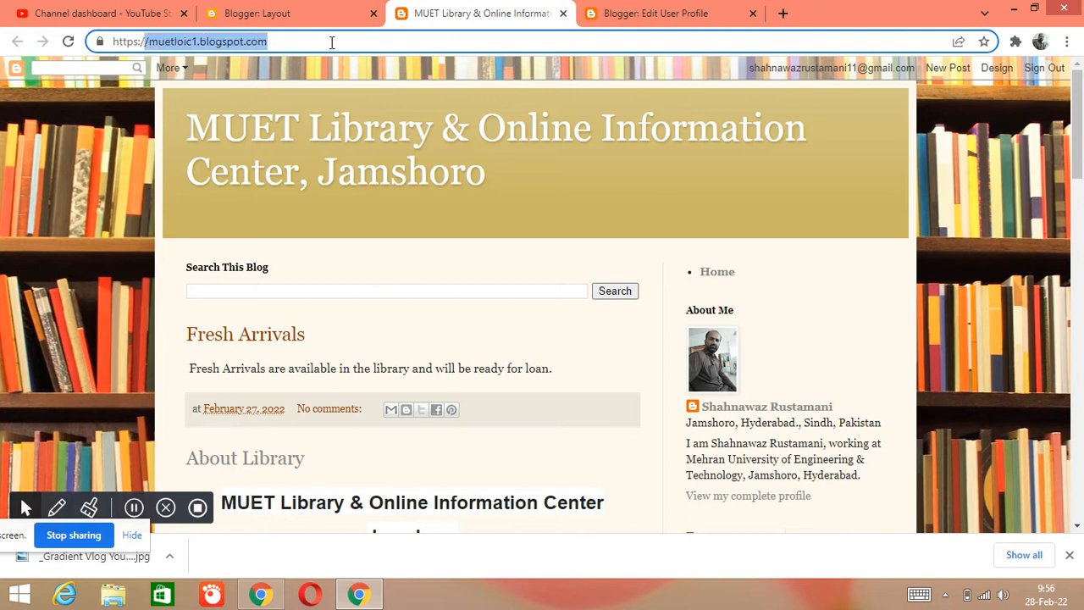
left_click(331, 43)
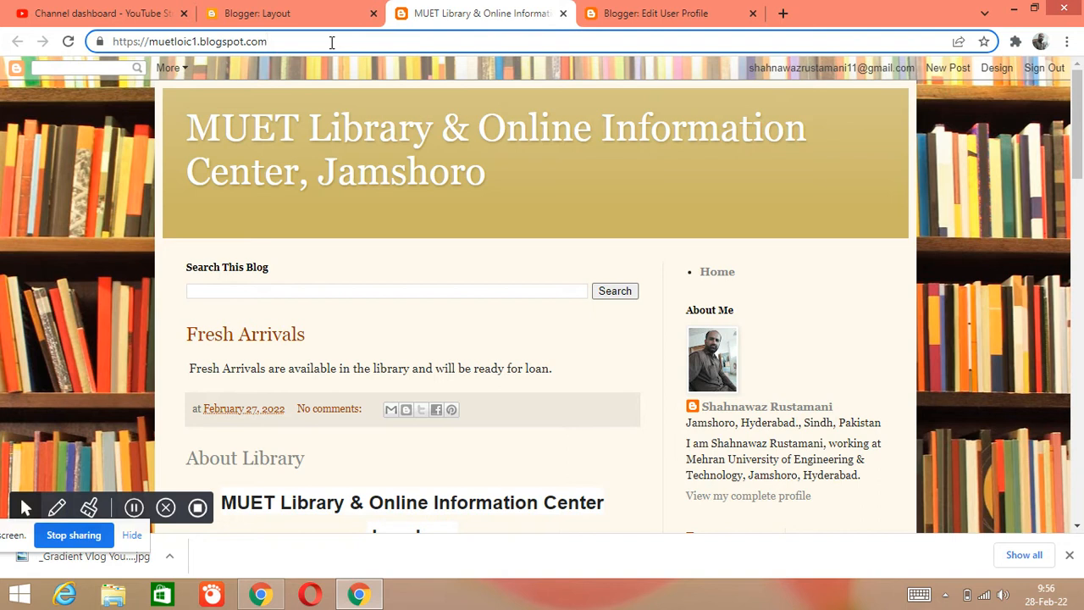
left_click_drag(331, 43, 89, 42)
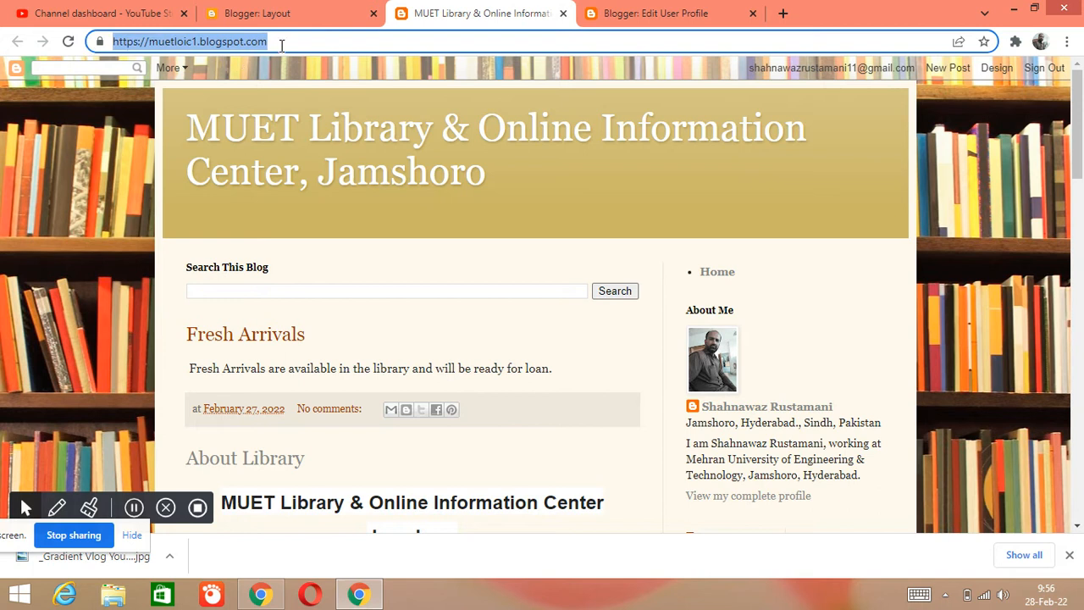
left_click(337, 39)
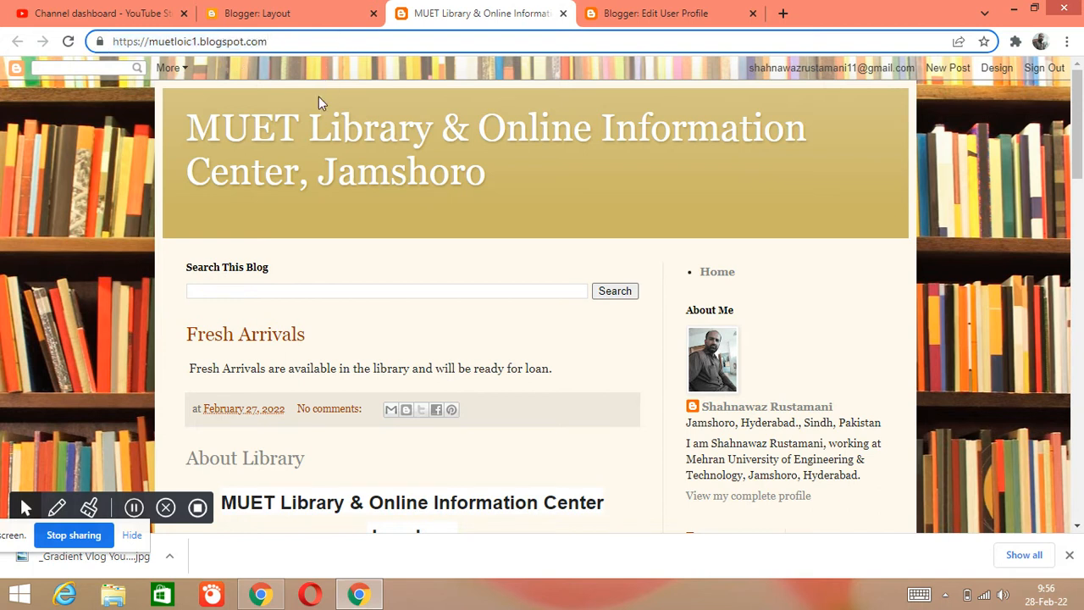
- Look over the live blog's header, first posts and About Me sidebar, and highlight its web address again
scroll(305, 145, "down", 3)
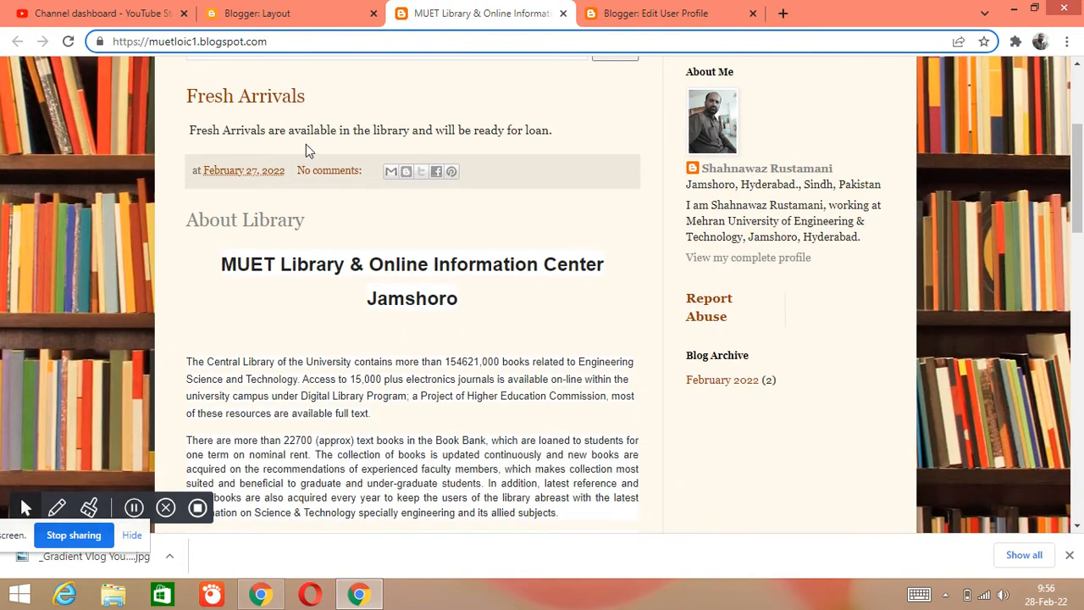
scroll(281, 109, "up", 2)
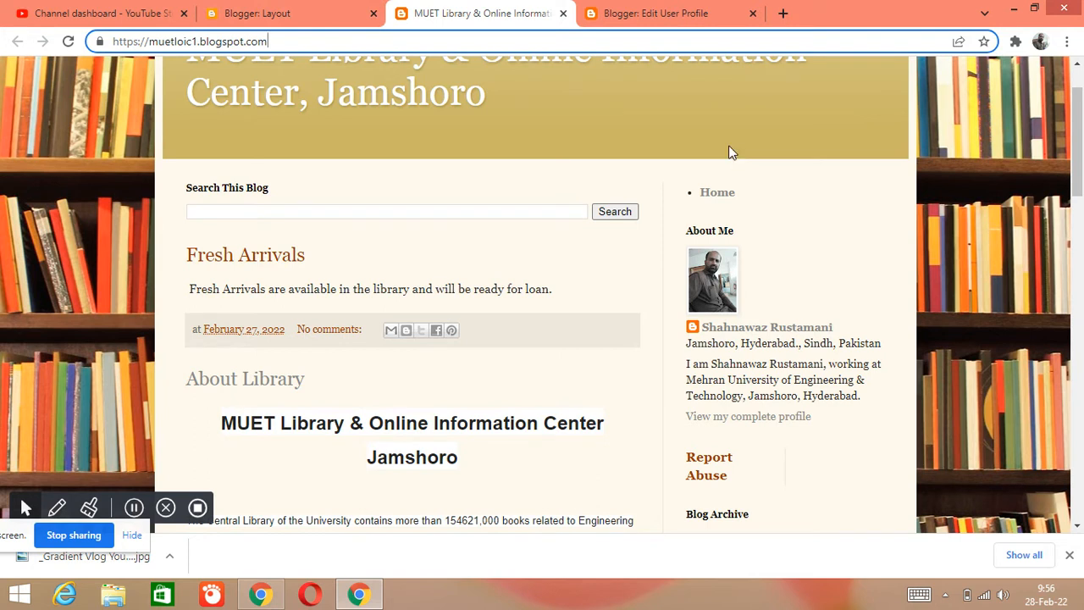
scroll(474, 208, "up", 1)
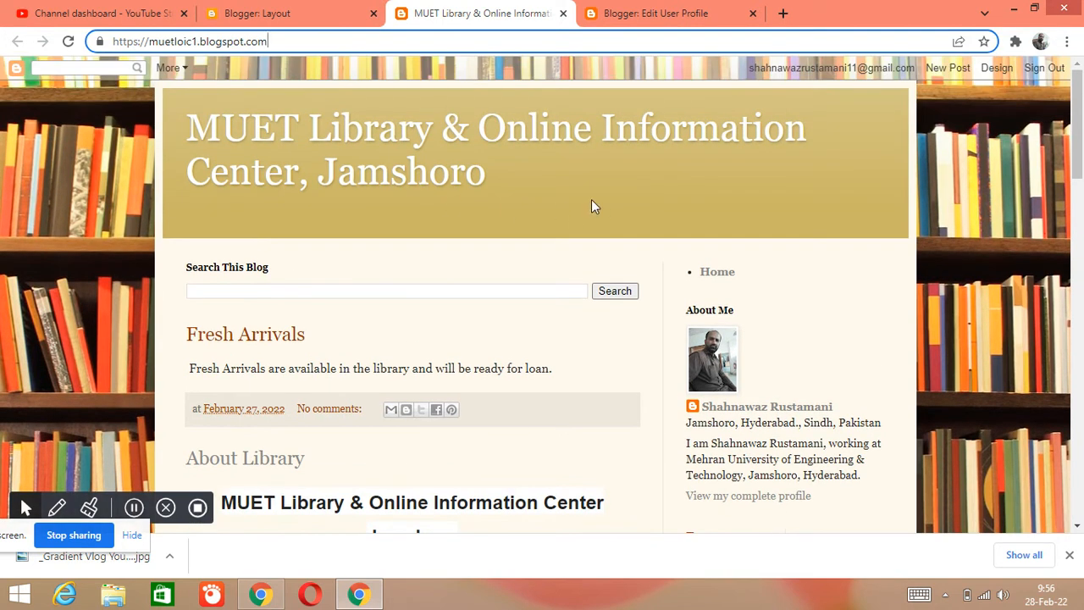
left_click_drag(288, 44, 157, 43)
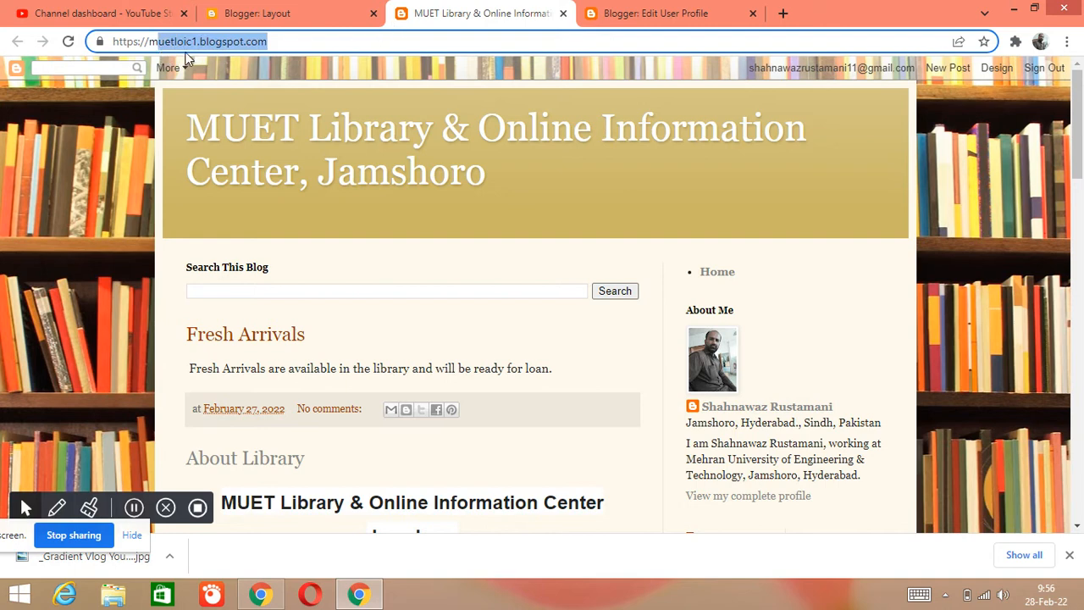
left_click(298, 42)
scroll(475, 279, "down", 3)
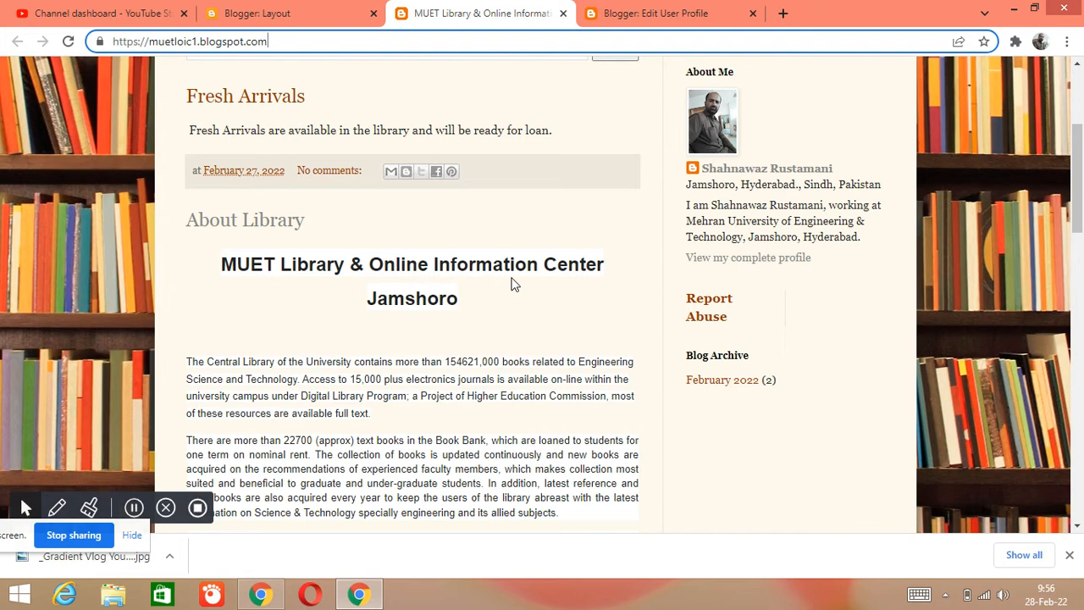
scroll(511, 284, "up", 2)
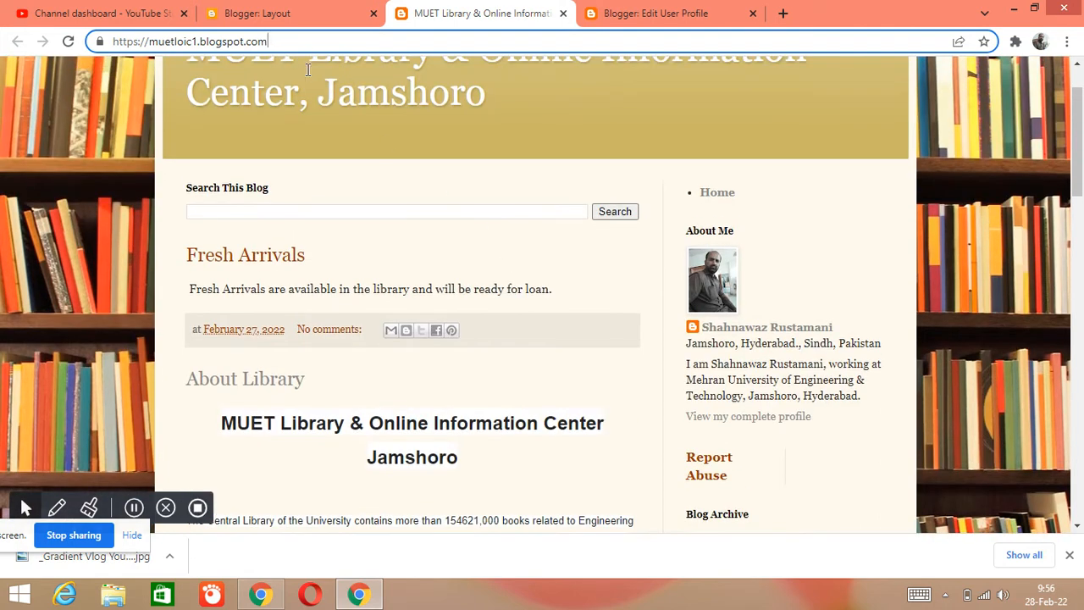
scroll(289, 81, "up", 1)
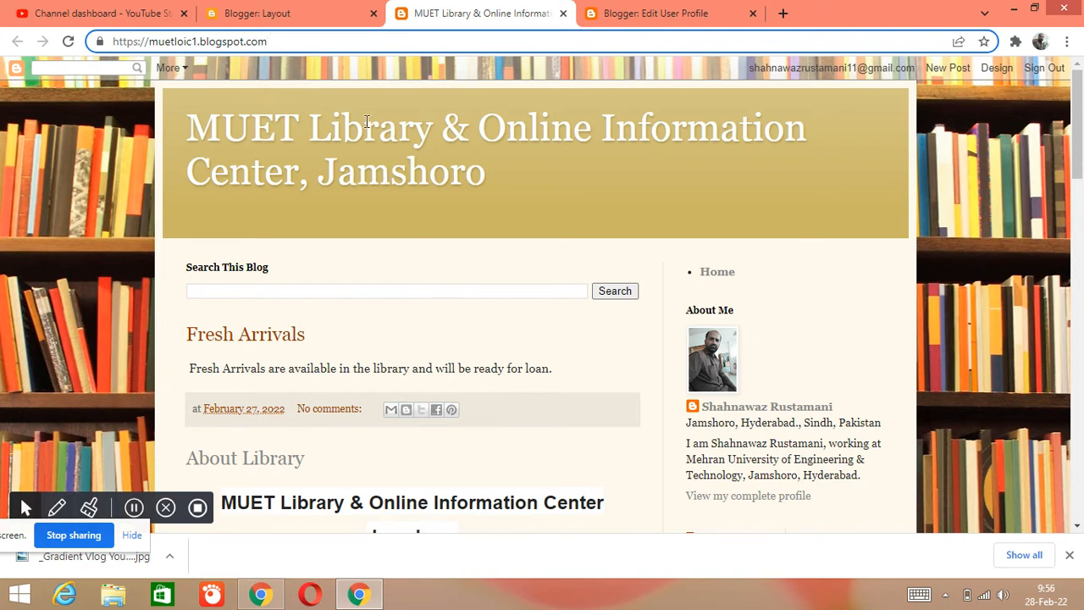
left_click_drag(257, 44, 116, 43)
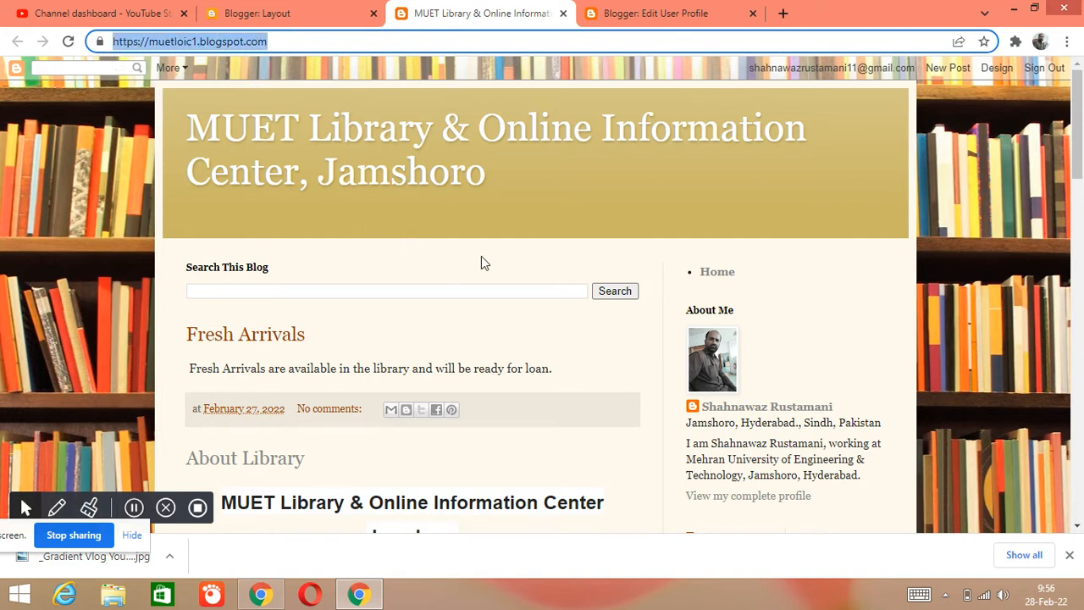
- Examine the About Library post with its building photo and the bookshelf background of the live blog
scroll(566, 336, "down", 1)
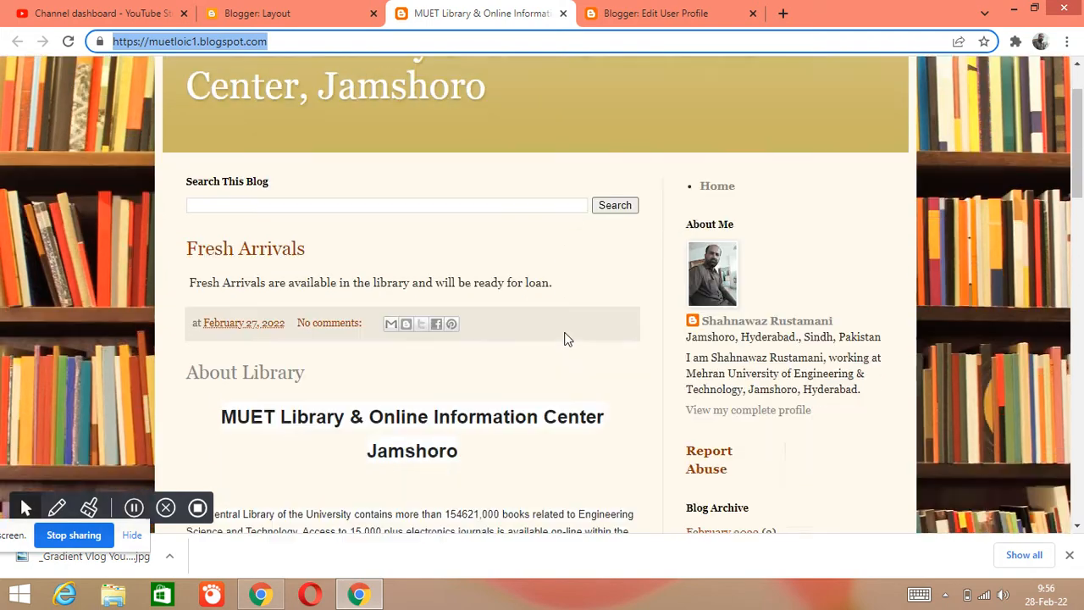
scroll(568, 339, "down", 8)
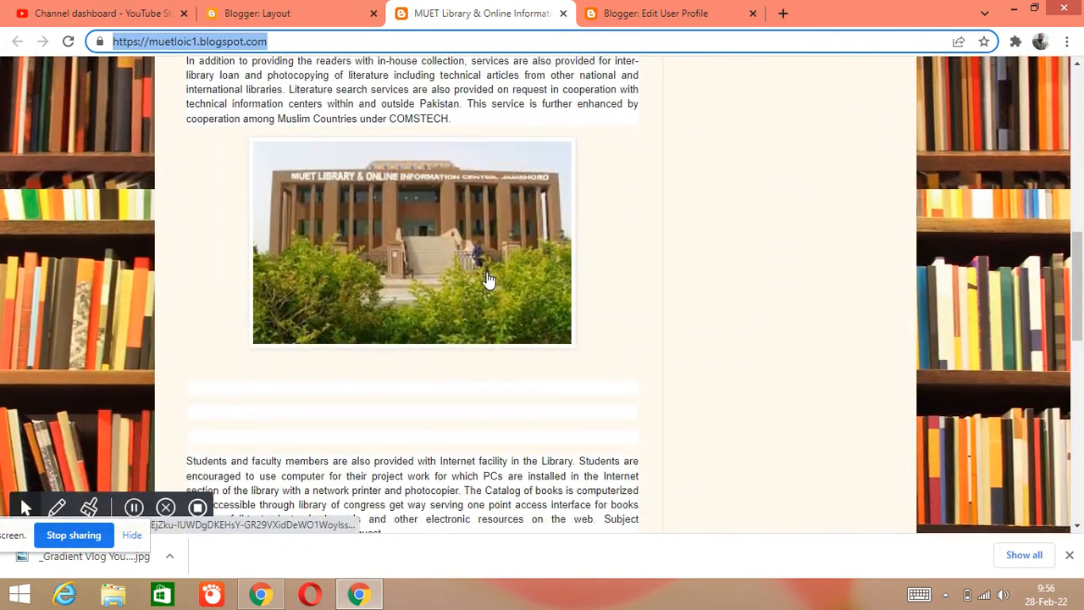
scroll(489, 280, "down", 5)
scroll(159, 244, "up", 5)
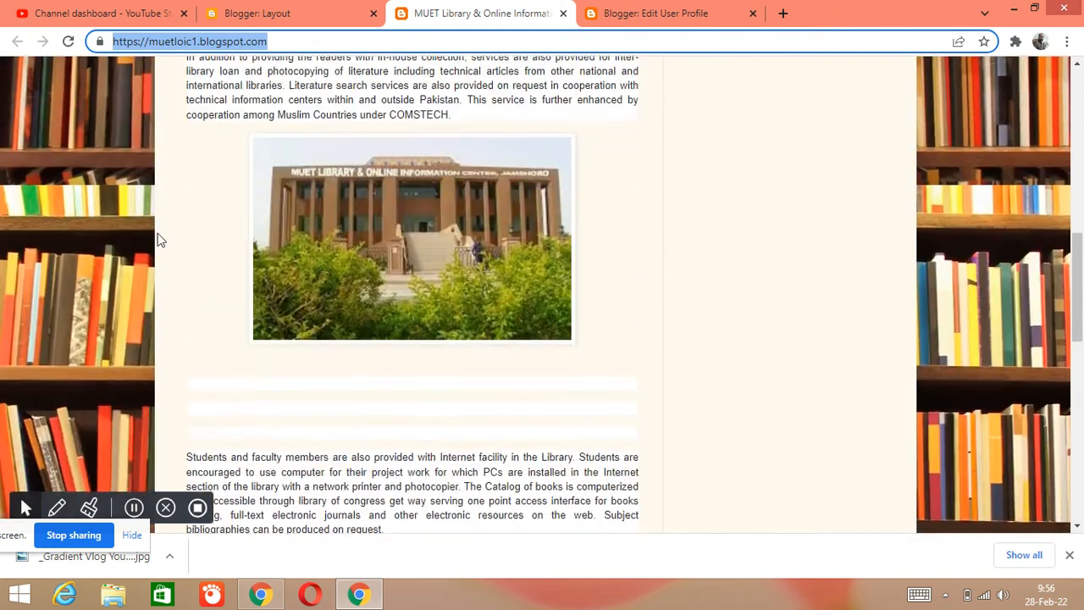
scroll(158, 244, "up", 8)
scroll(96, 126, "up", 1)
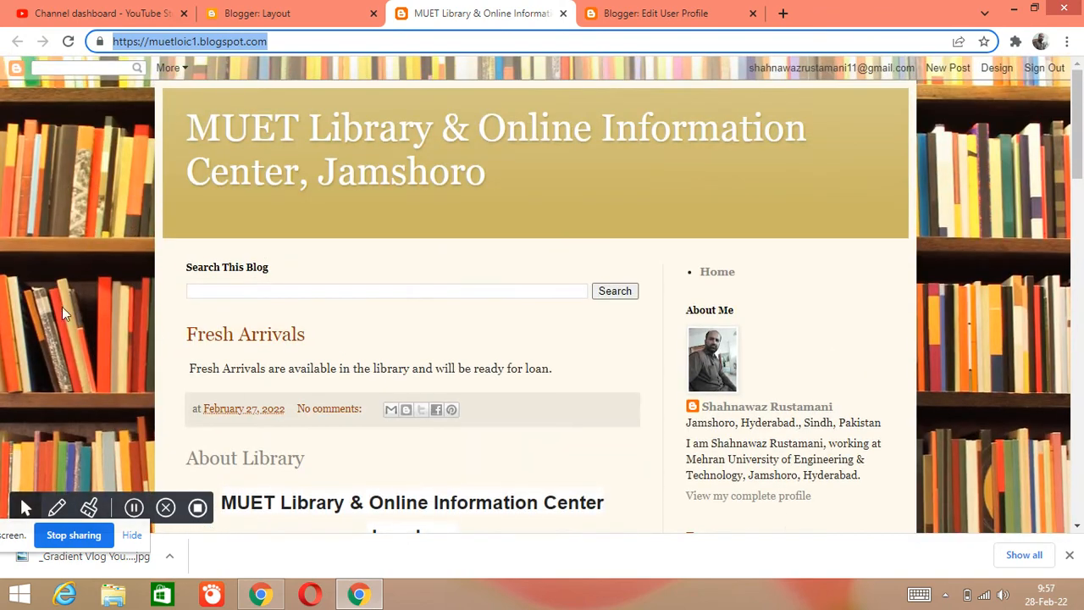
scroll(83, 366, "down", 2)
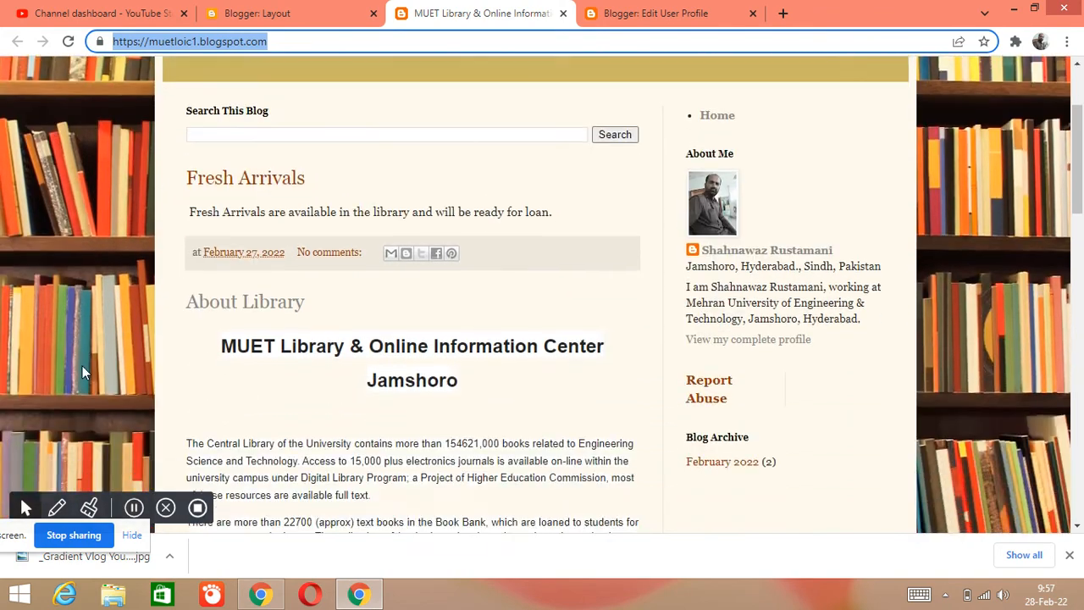
- Compare the layout's Cross-Column and Main sections, including the Search This Blog gadget, with the live blog
left_click(275, 13)
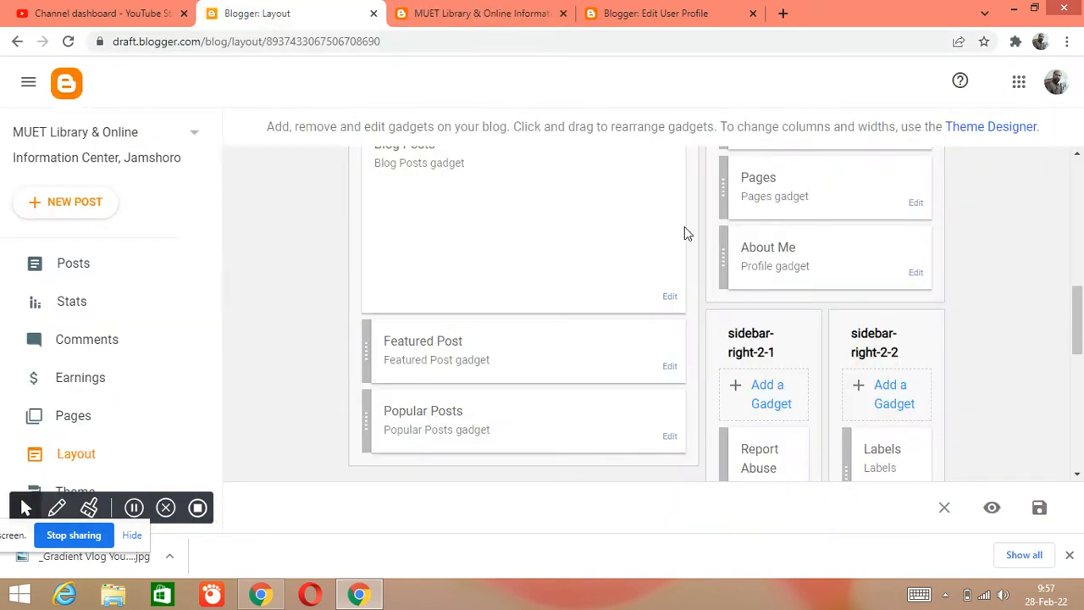
scroll(669, 229, "up", 3)
scroll(617, 266, "up", 2)
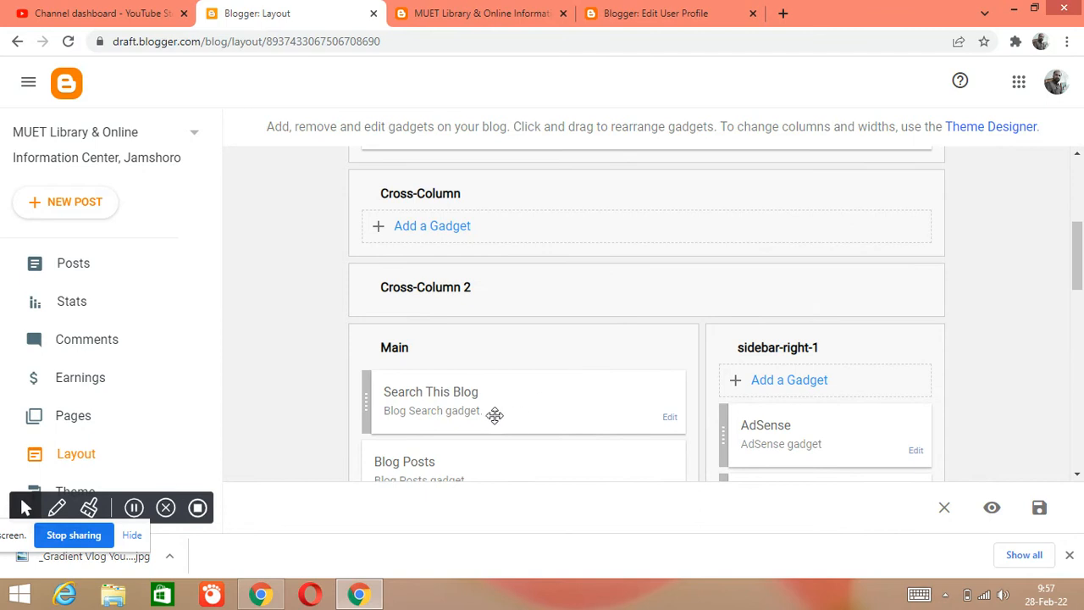
scroll(518, 370, "down", 1)
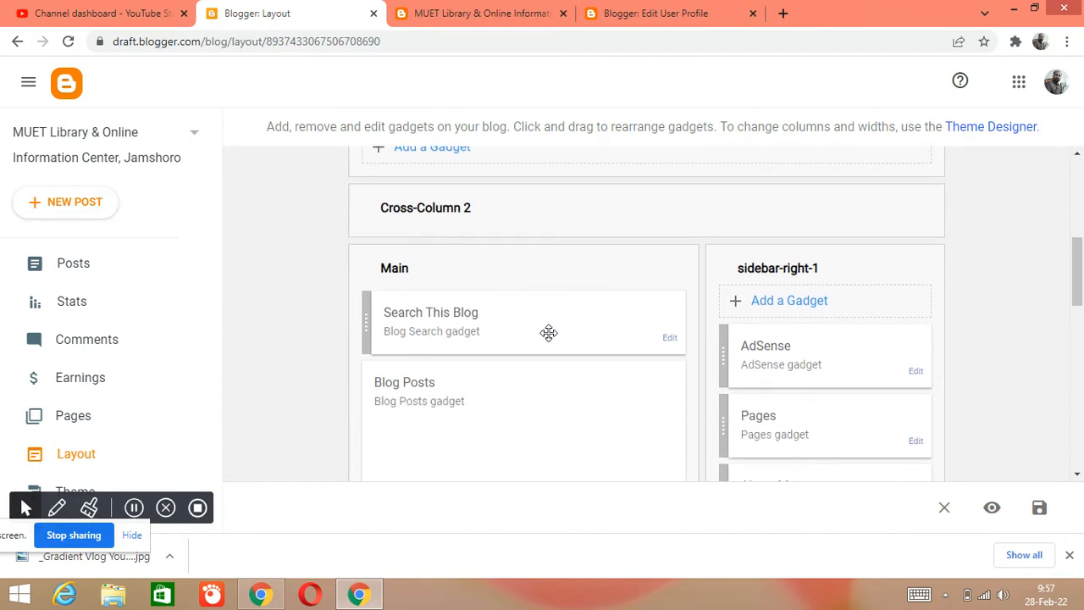
left_click(504, 11)
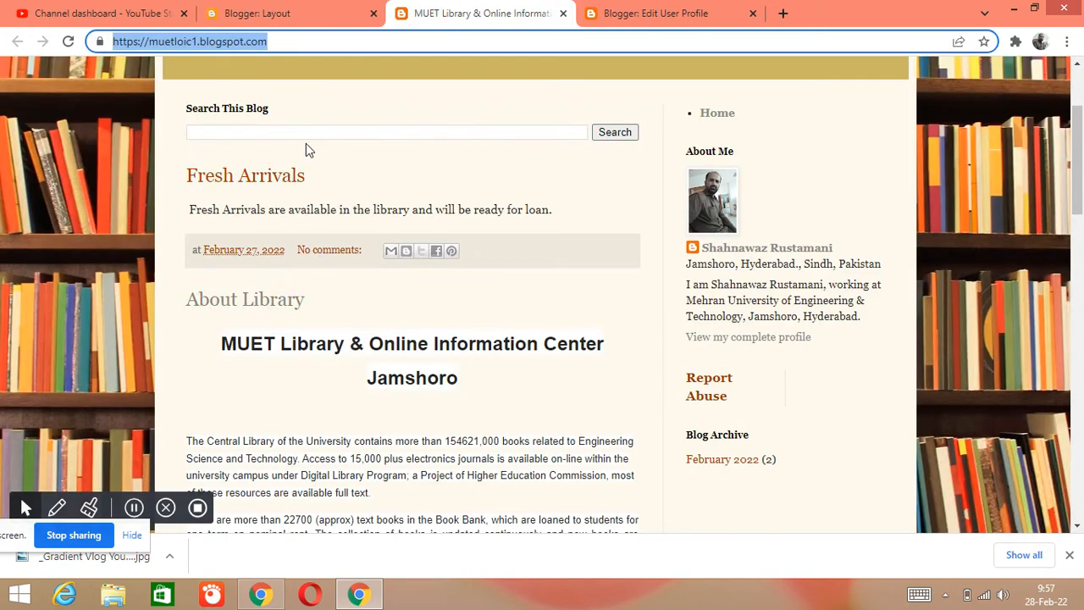
- Remove the Search This Blog gadget from the layout's Main section and save the layout
left_click(288, 13)
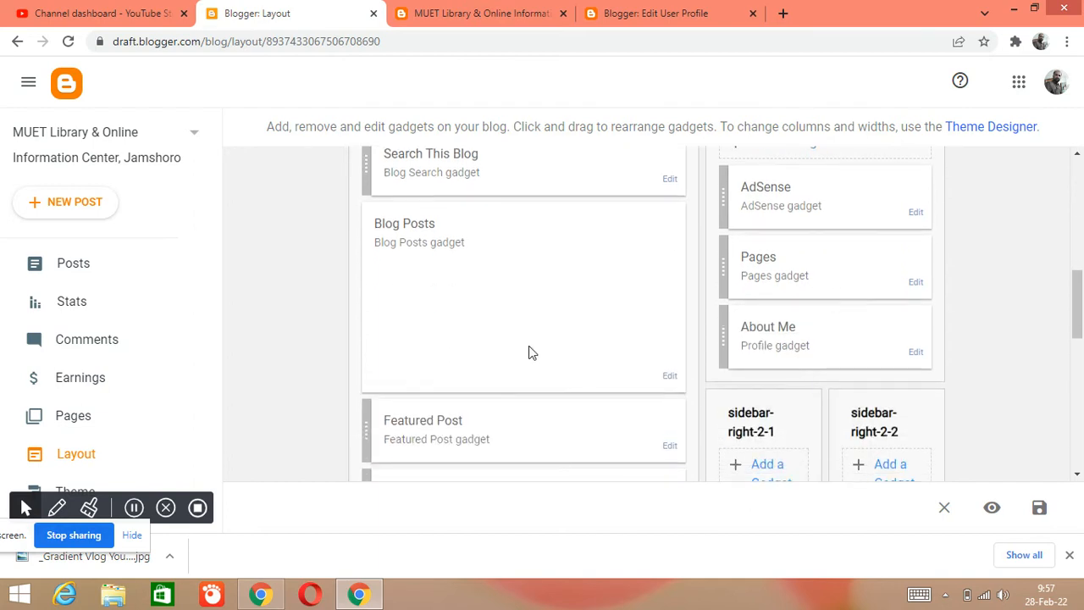
scroll(771, 396, "down", 2)
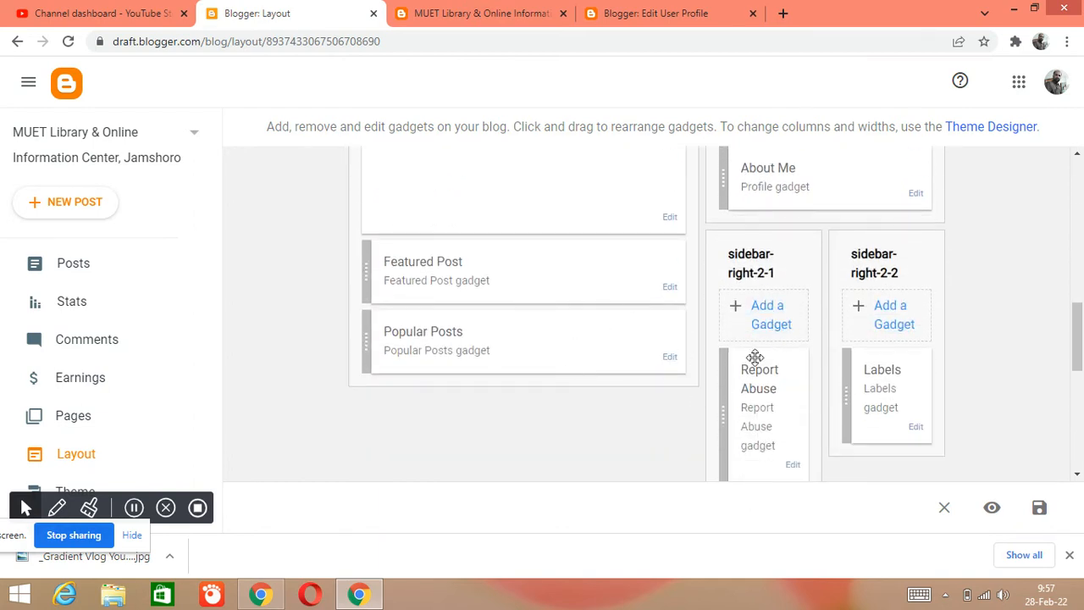
scroll(765, 351, "down", 3)
scroll(774, 334, "up", 3)
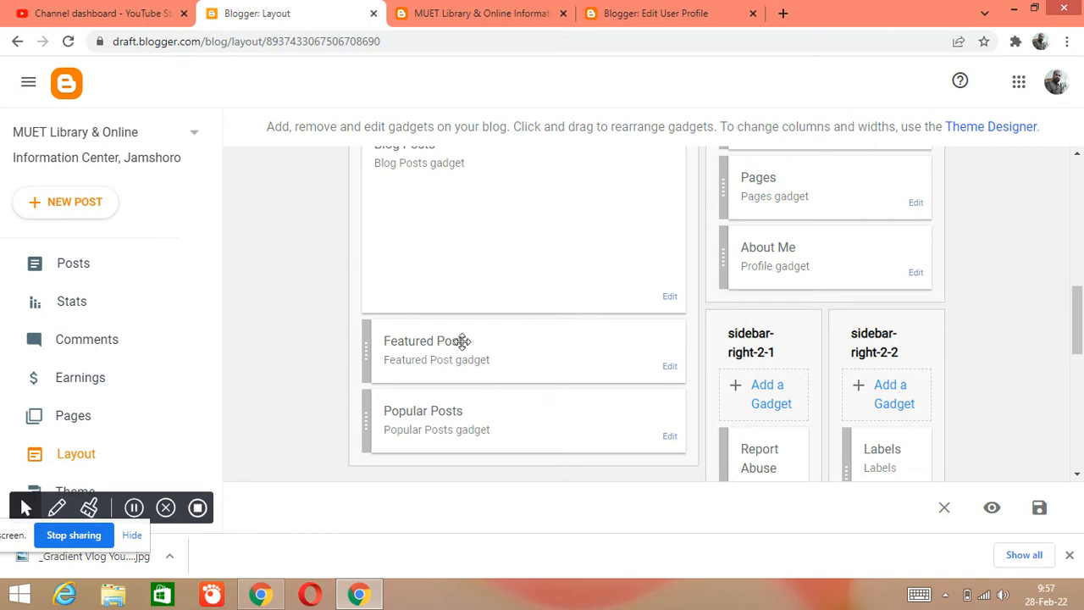
scroll(568, 258, "up", 2)
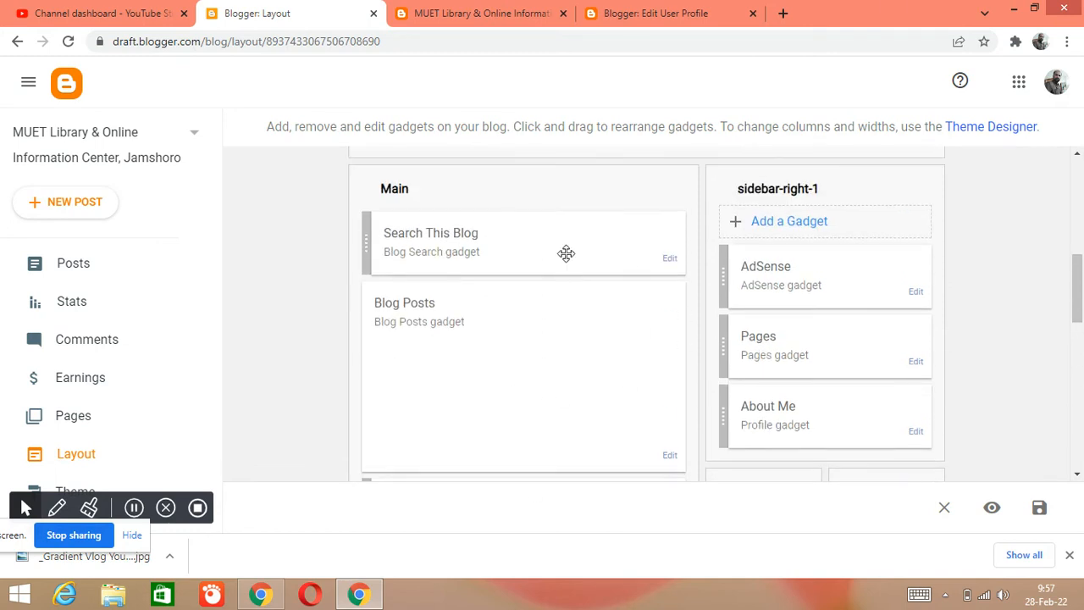
left_click(672, 261)
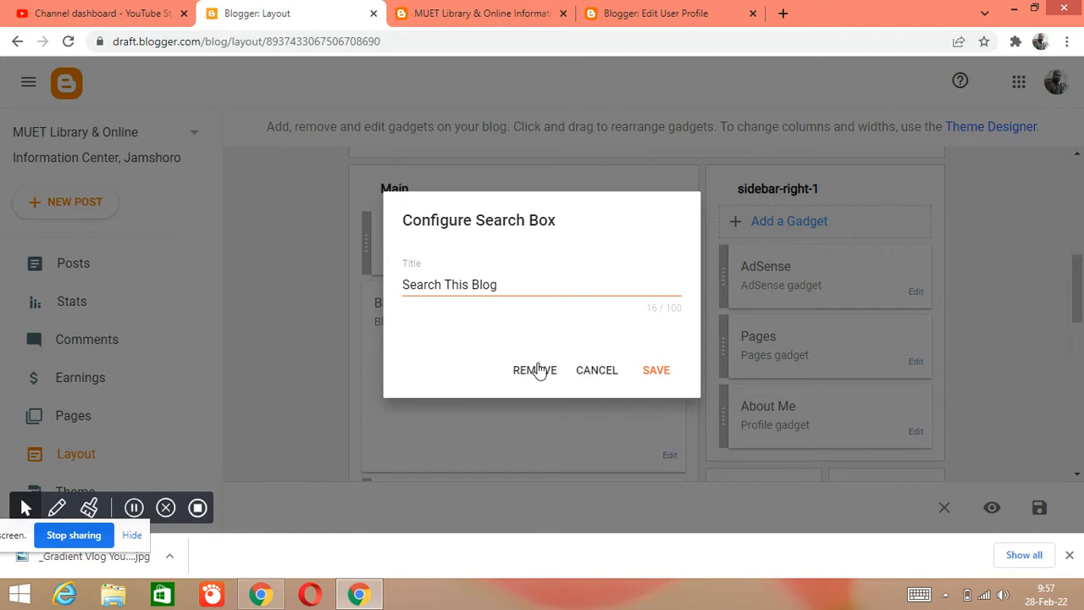
left_click(536, 370)
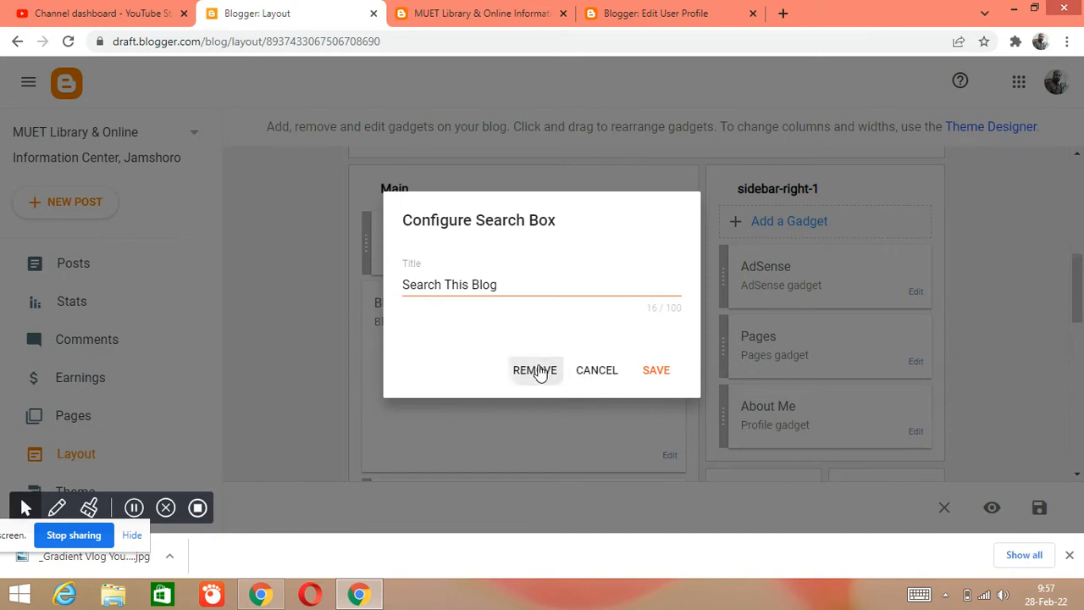
left_click(664, 342)
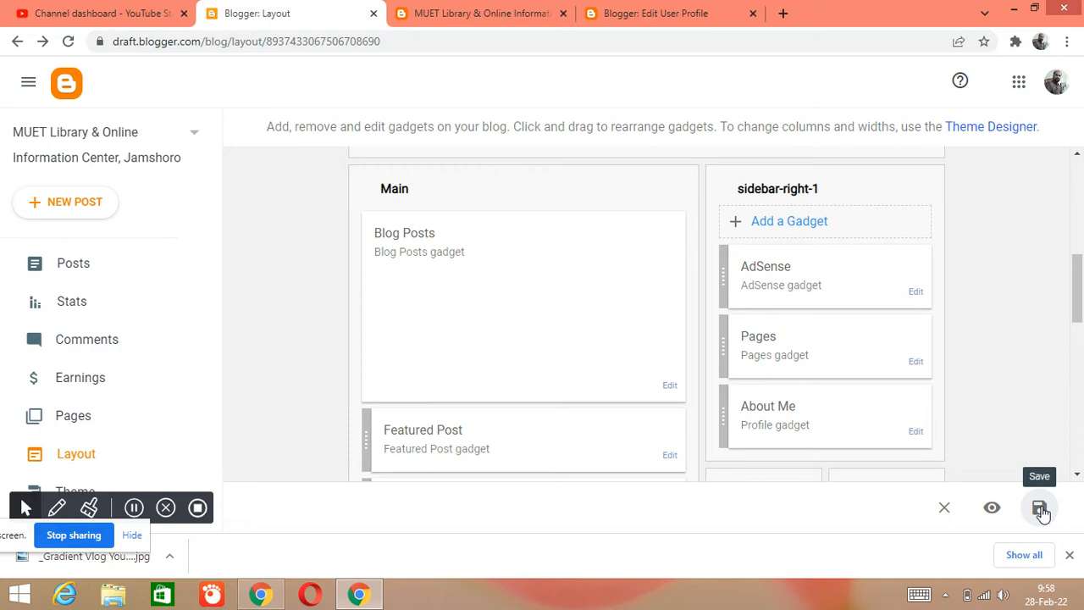
left_click(1040, 508)
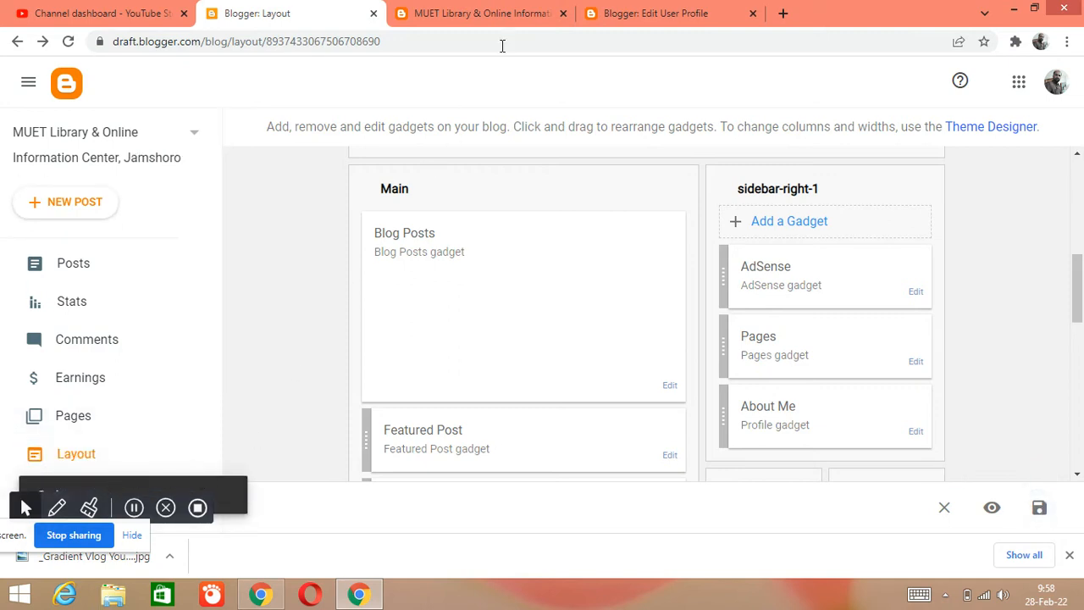
- Reload the live blog and check the area above the Fresh Arrivals post and the rest of the page
left_click(498, 14)
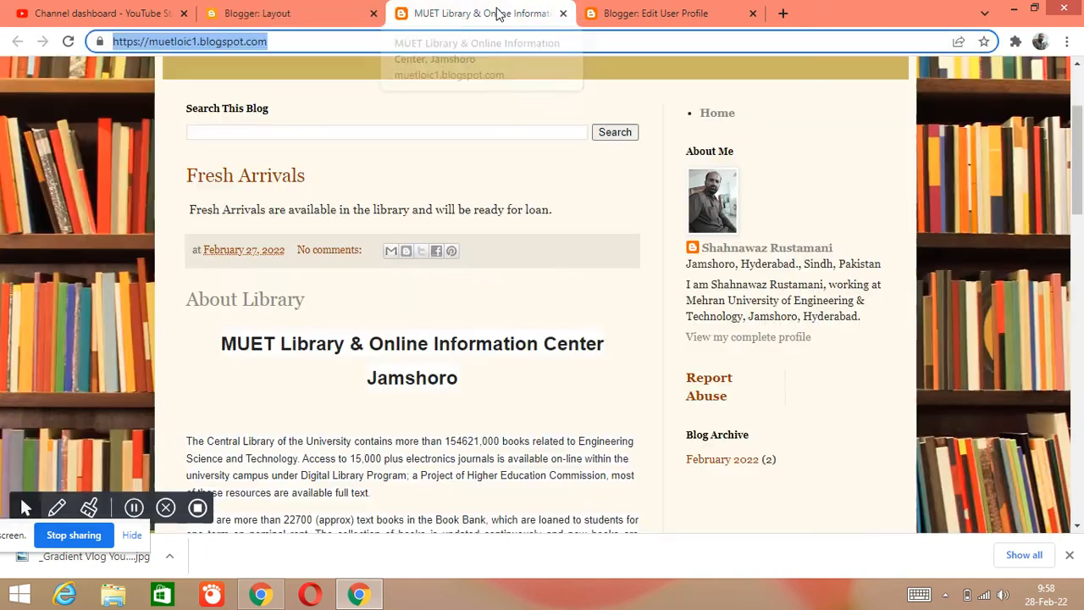
left_click(70, 42)
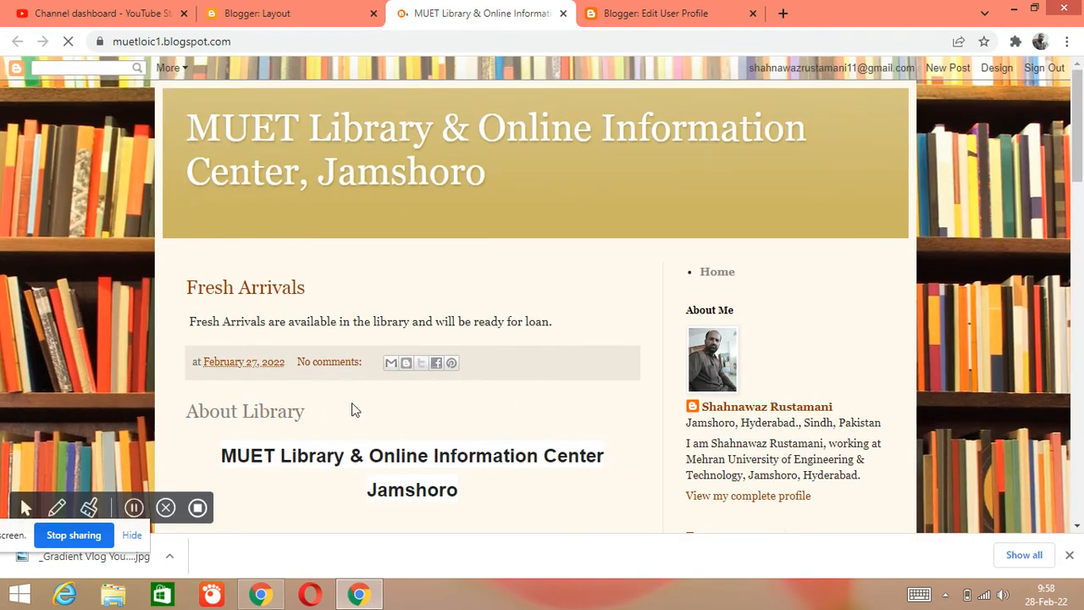
scroll(634, 330, "down", 10)
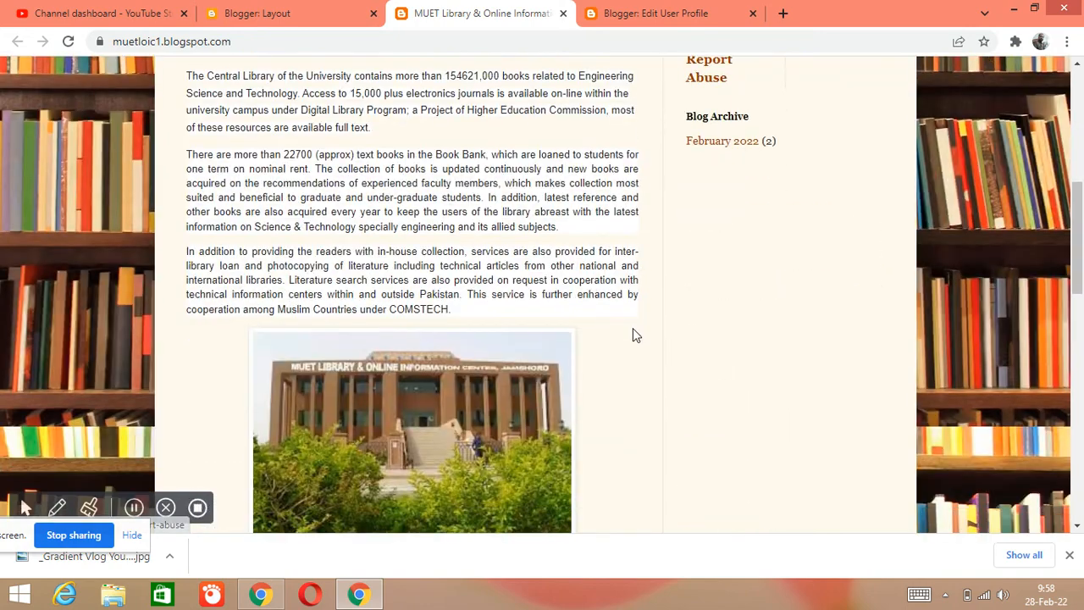
scroll(634, 330, "down", 3)
scroll(633, 330, "up", 10)
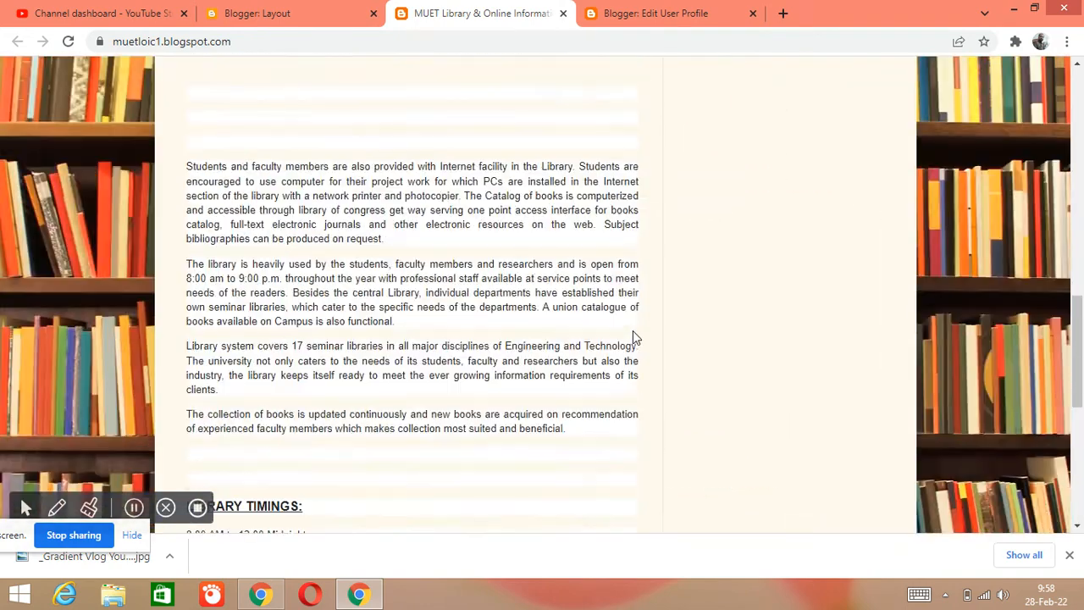
scroll(633, 331, "up", 8)
scroll(634, 331, "down", 1)
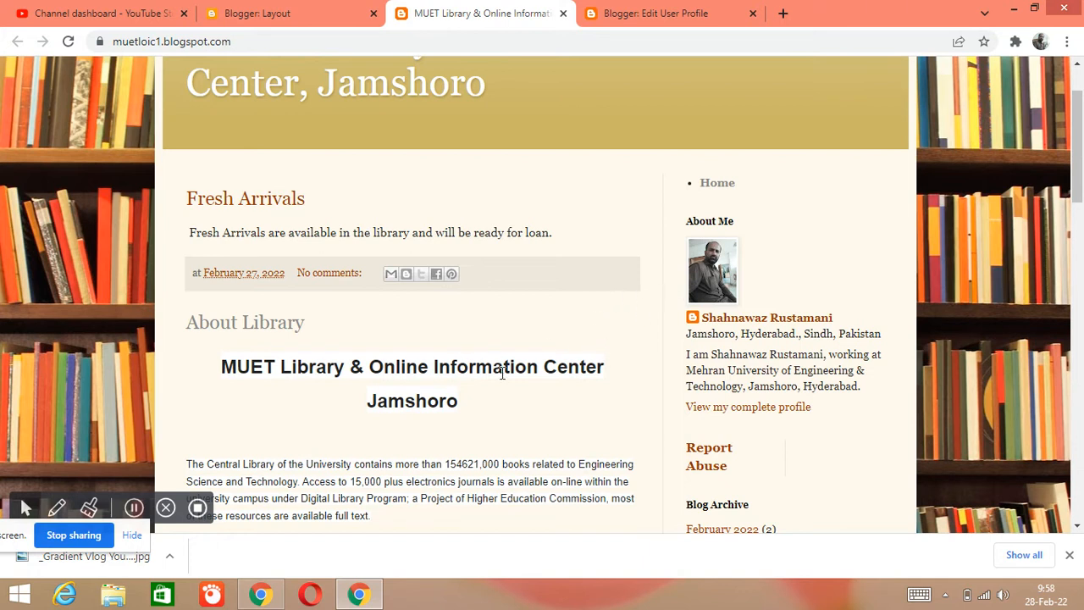
- Move the About Me gadget from sidebar-right-1 to below Popular Posts in the Main section and save the layout
left_click(307, 8)
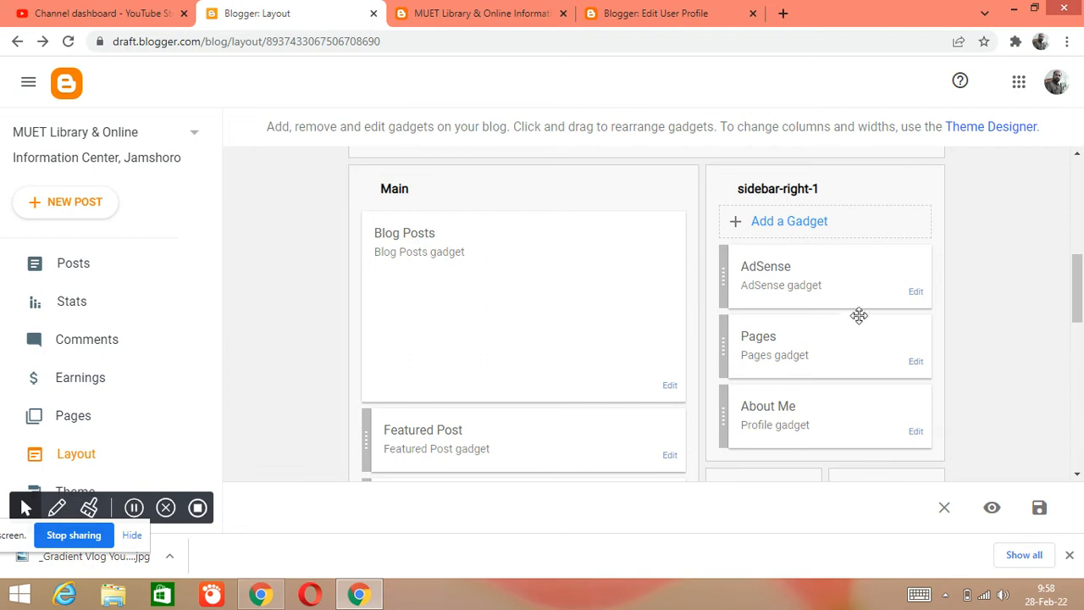
scroll(751, 380, "down", 2)
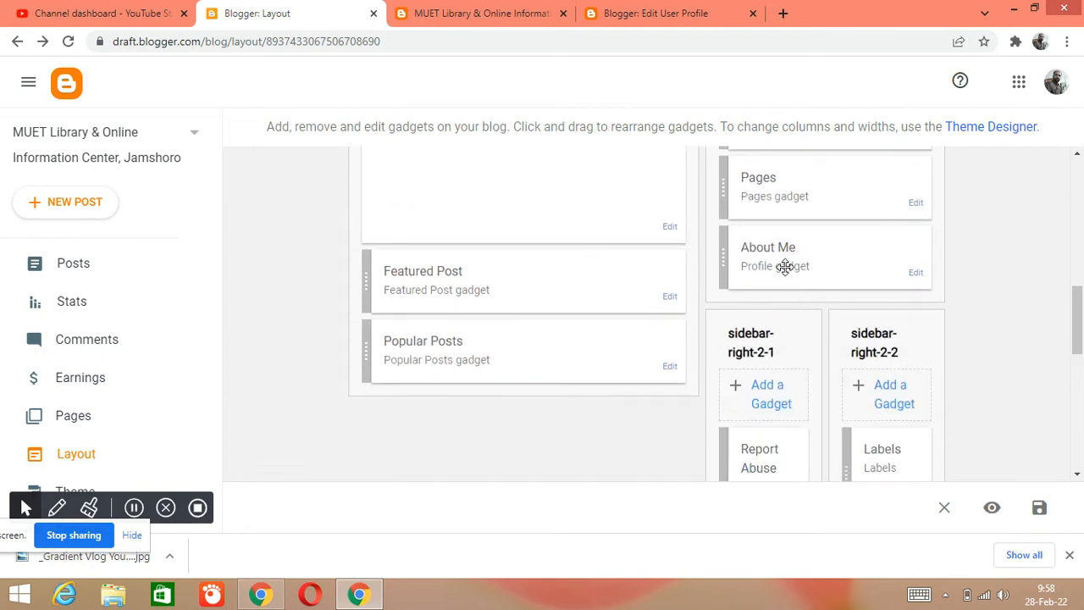
left_click_drag(781, 260, 434, 420)
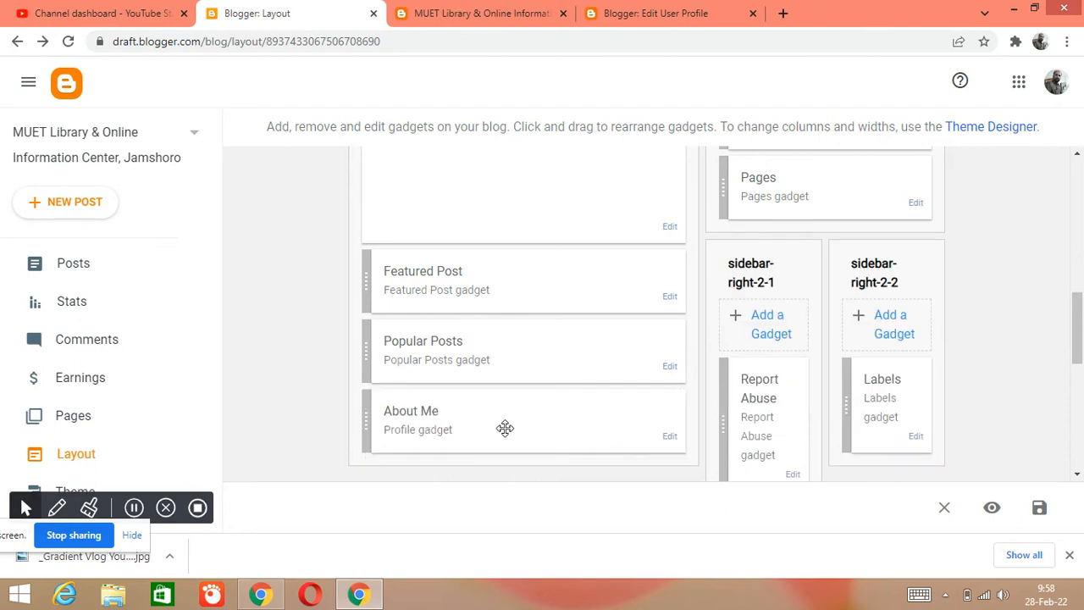
scroll(500, 333, "down", 2)
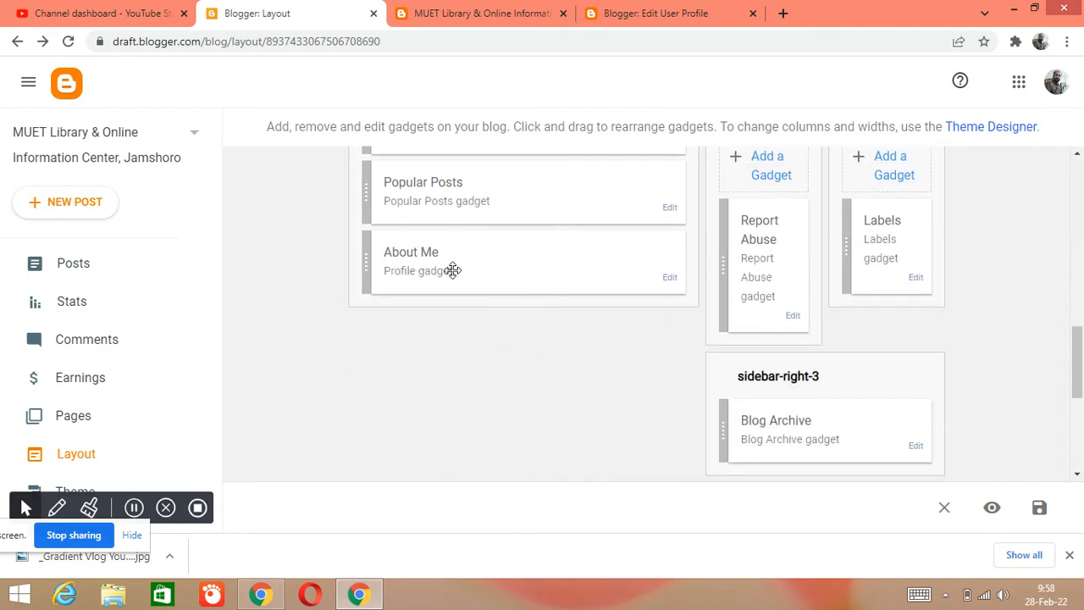
left_click(491, 16)
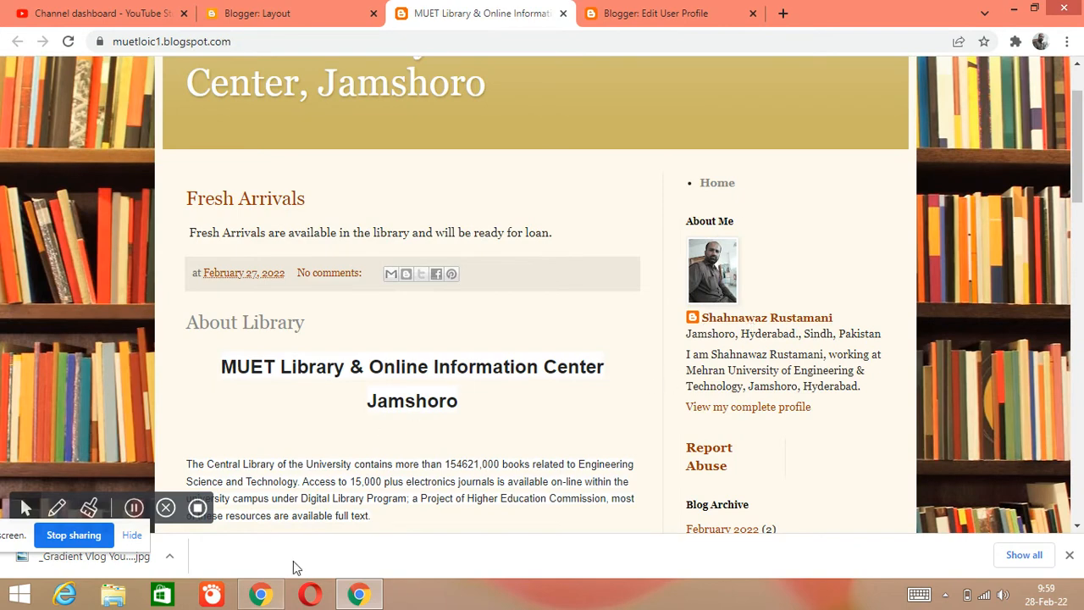
scroll(379, 433, "down", 3)
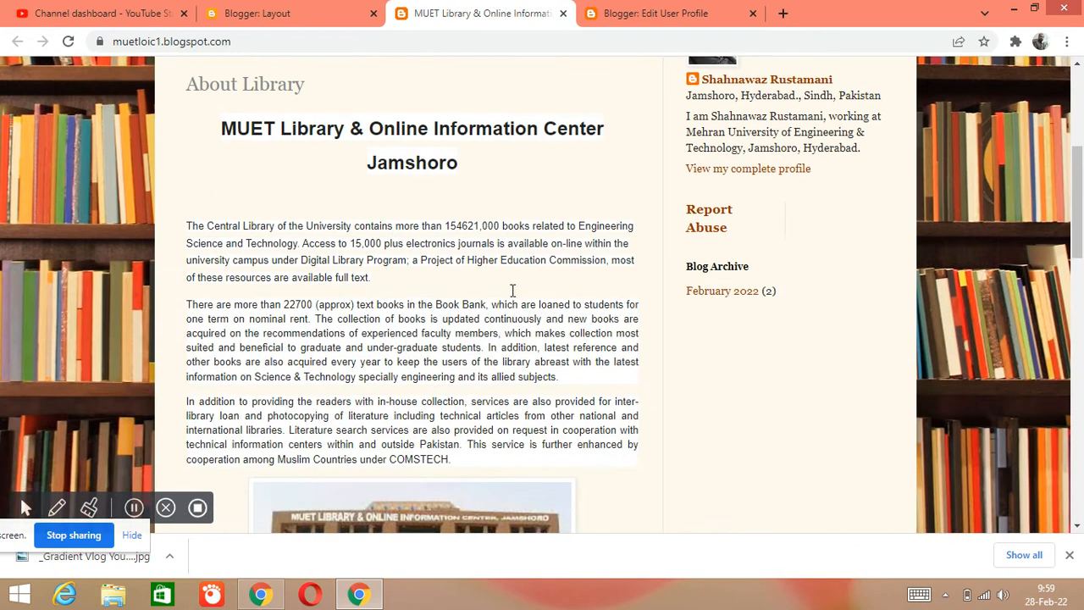
left_click(322, 7)
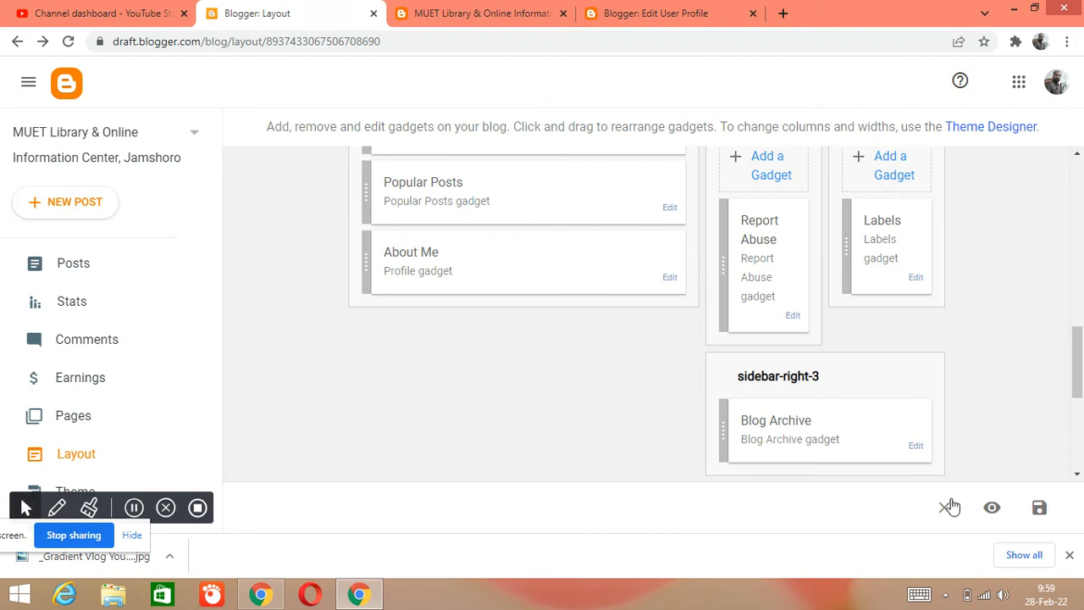
left_click(1045, 513)
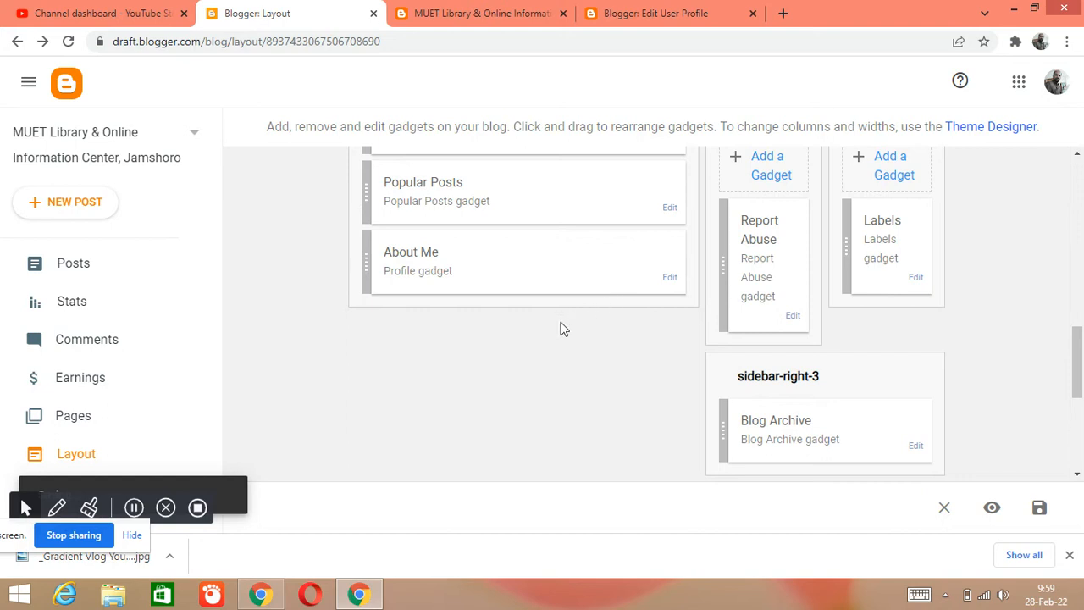
- Reload the live blog and examine the sidebar and the end of the main column for the About Me profile
left_click(469, 10)
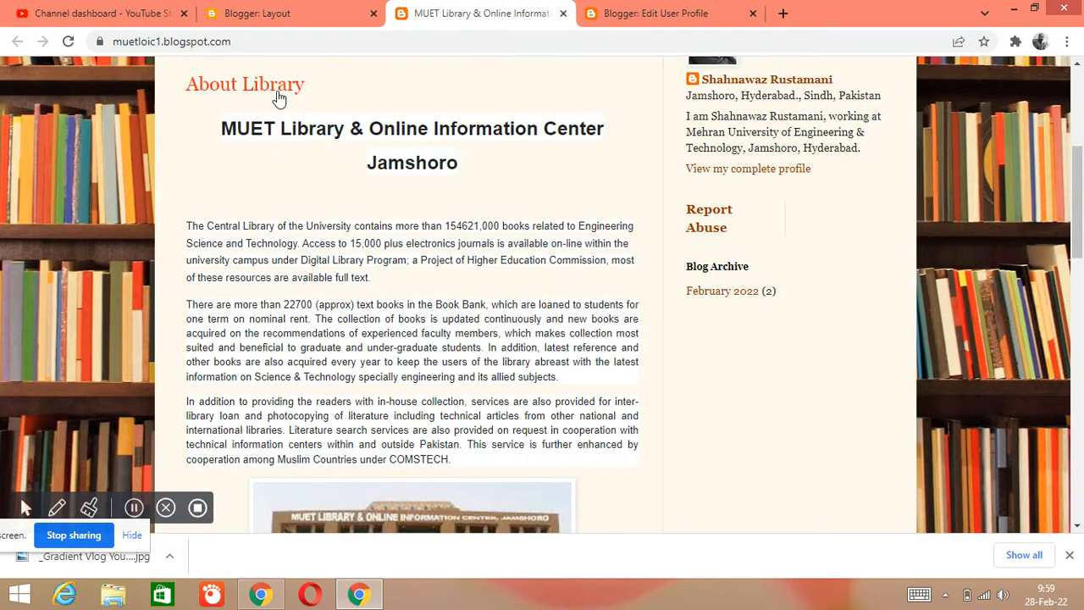
left_click(67, 41)
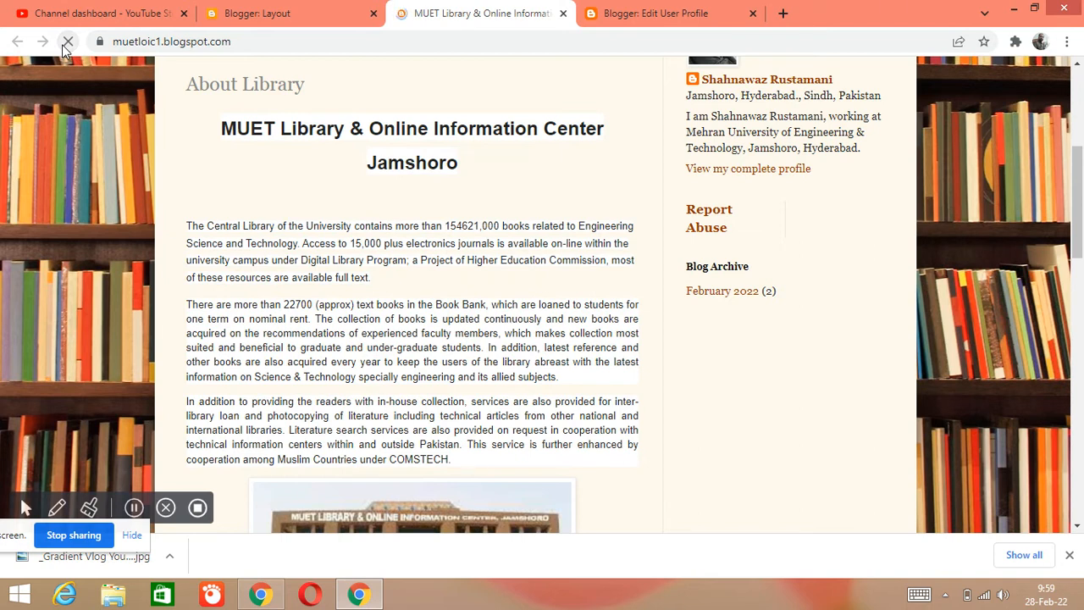
scroll(515, 279, "up", 4)
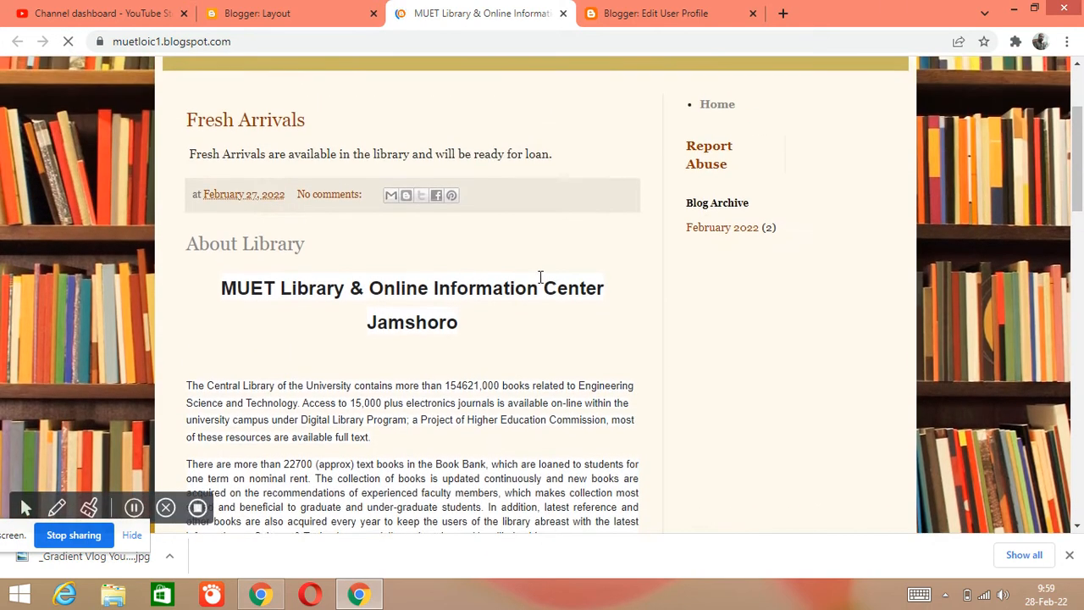
scroll(770, 366, "down", 3)
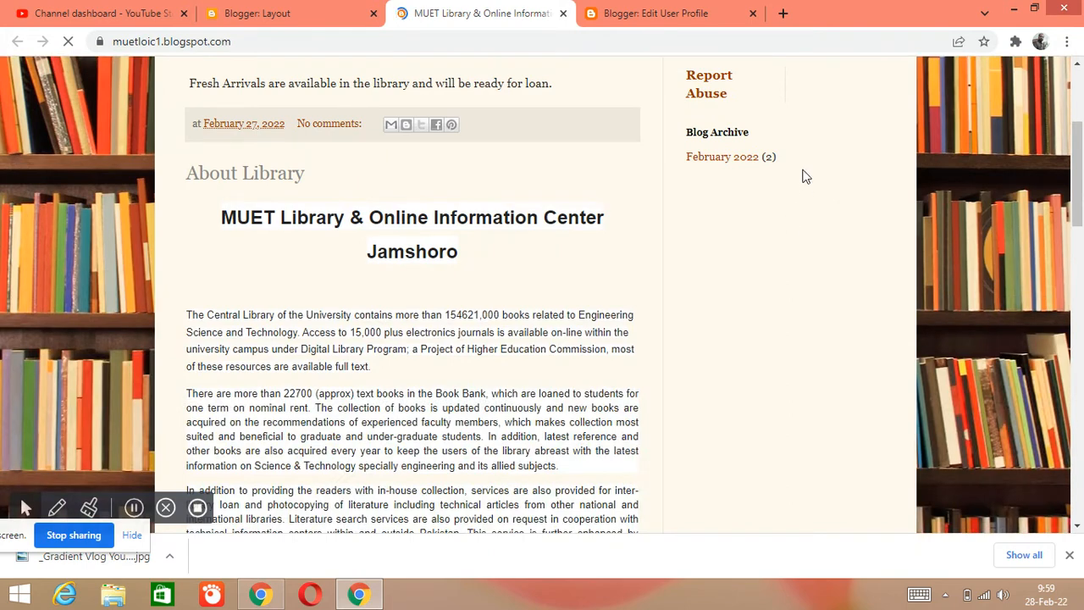
scroll(801, 128, "down", 10)
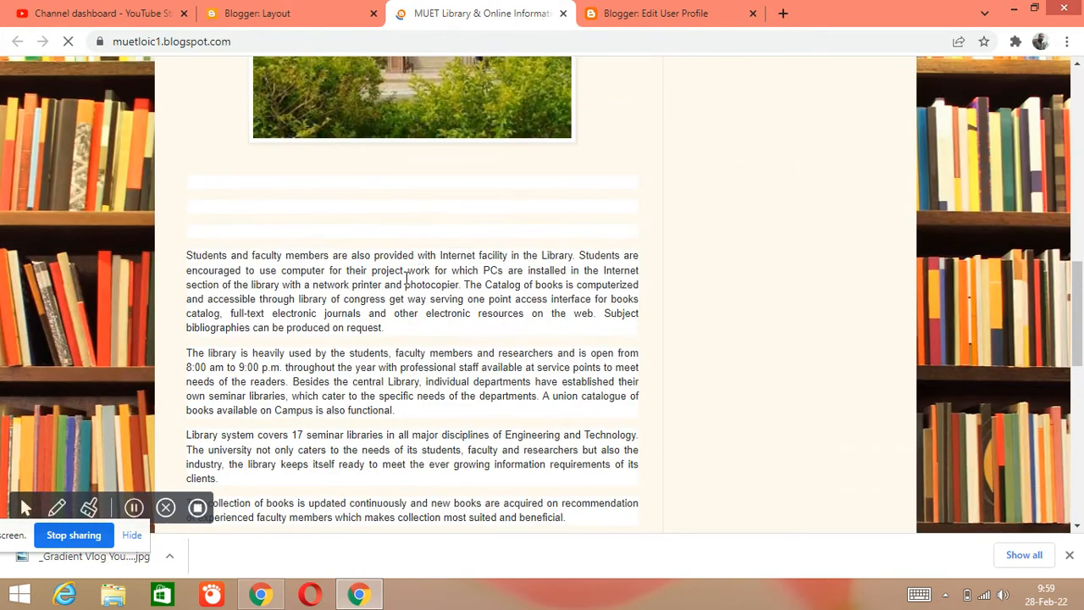
scroll(758, 160, "down", 4)
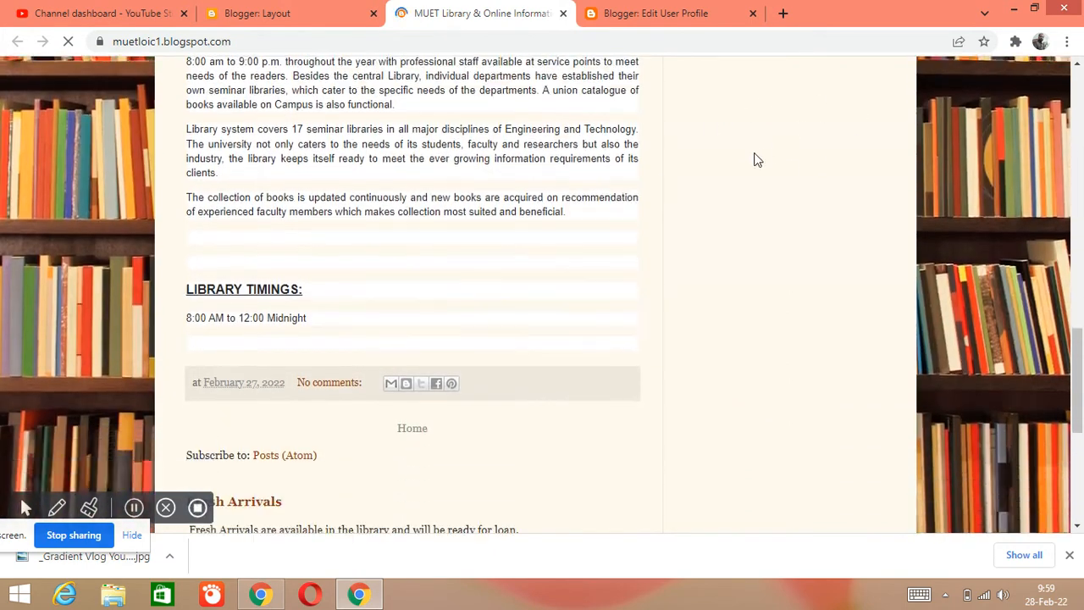
scroll(564, 211, "down", 2)
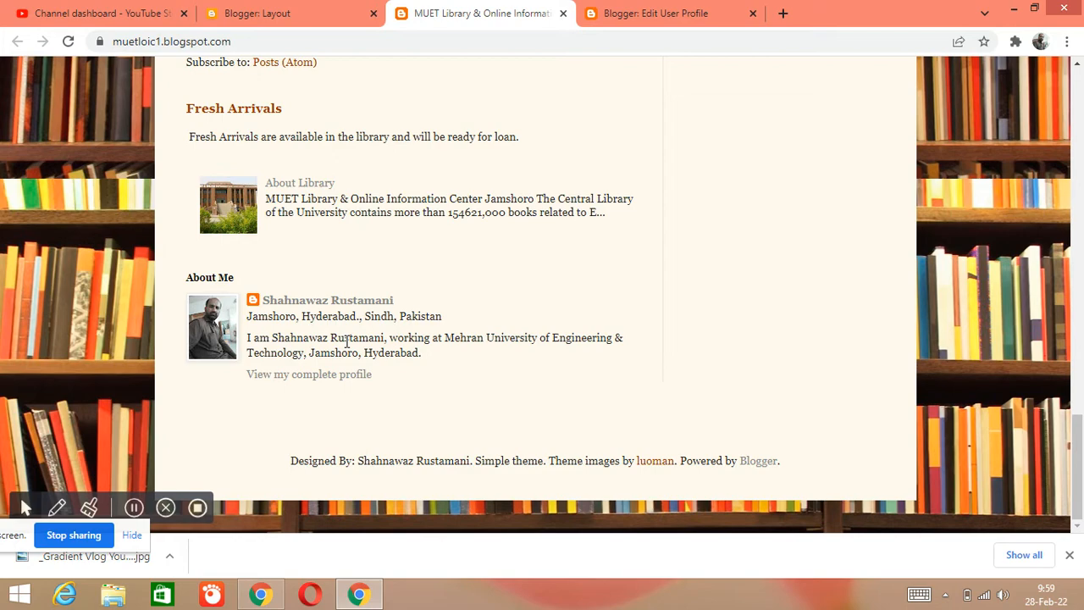
scroll(373, 335, "up", 4)
scroll(416, 375, "down", 2)
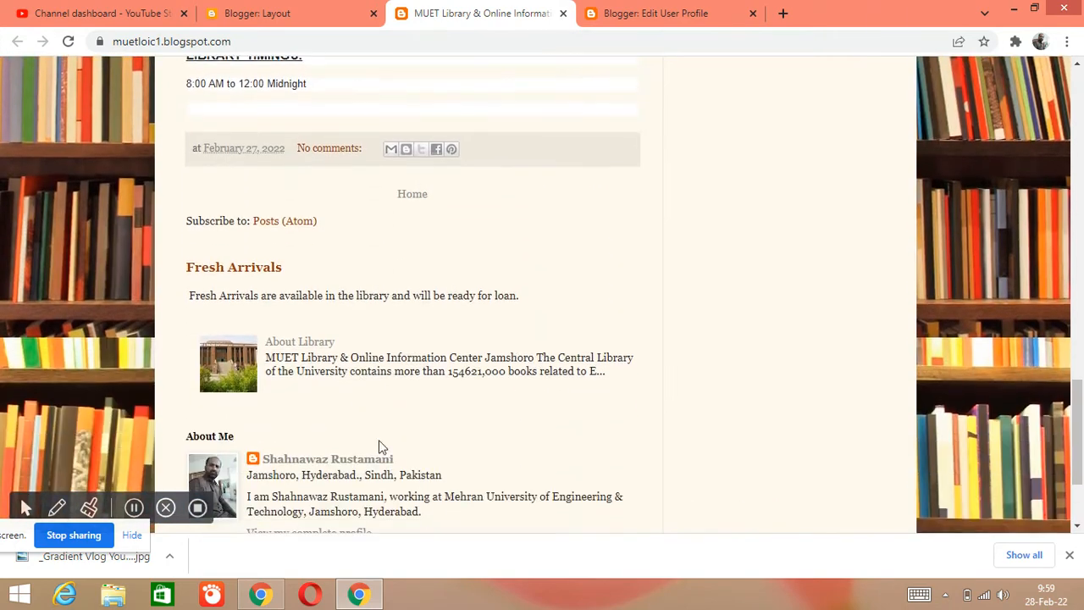
scroll(613, 411, "up", 15)
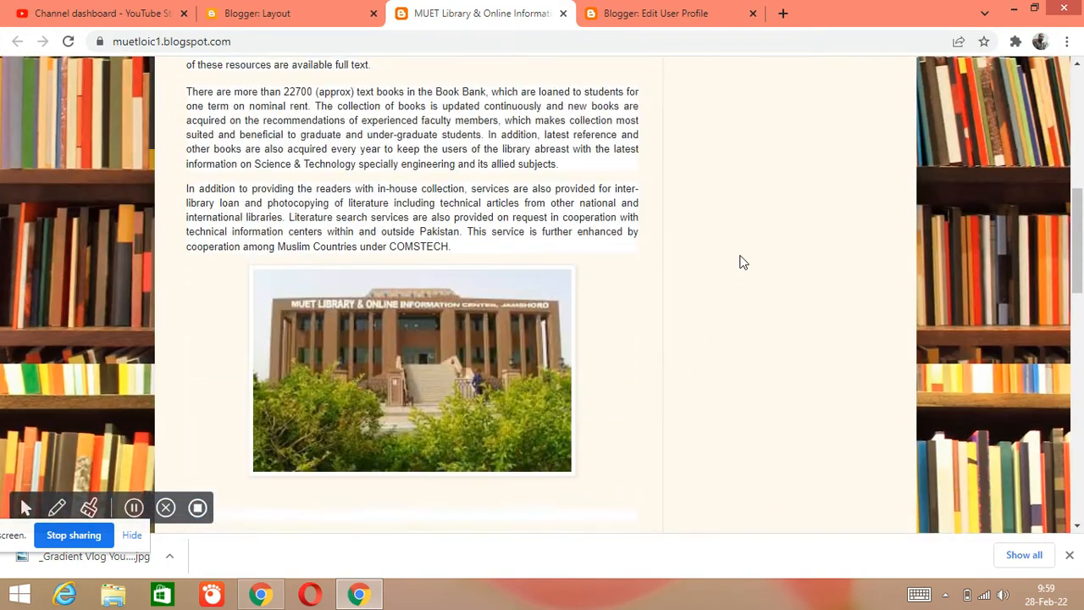
scroll(781, 193, "up", 3)
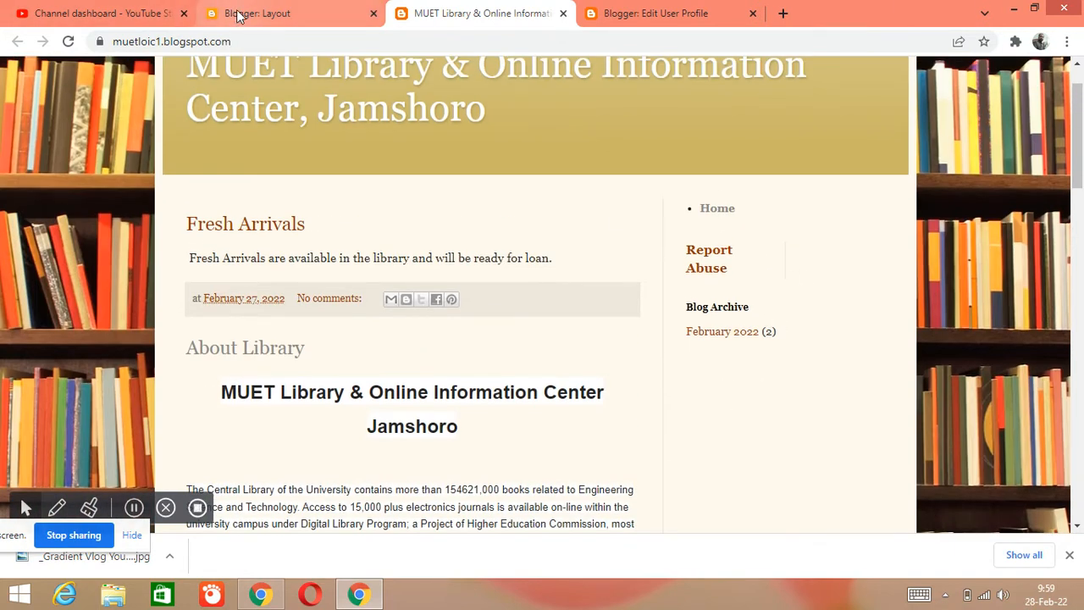
- Move the About Me gadget from the Main section to the top of sidebar-right-1, above AdSense, and save the layout
left_click(240, 15)
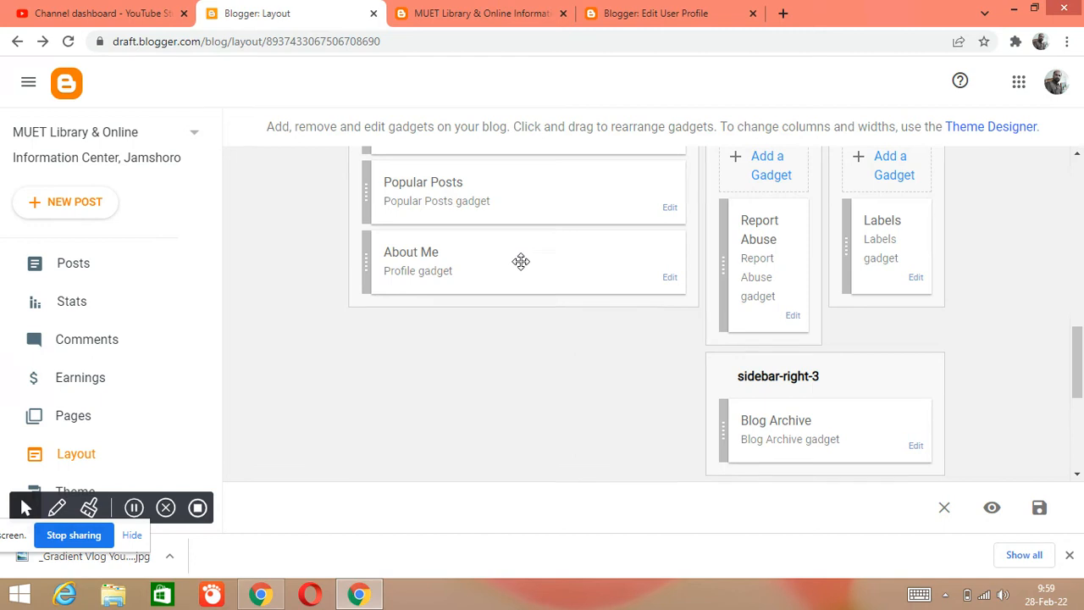
left_click_drag(520, 266, 820, 82)
left_click_drag(903, 54, 523, 274)
left_click_drag(1081, 360, 1081, 300)
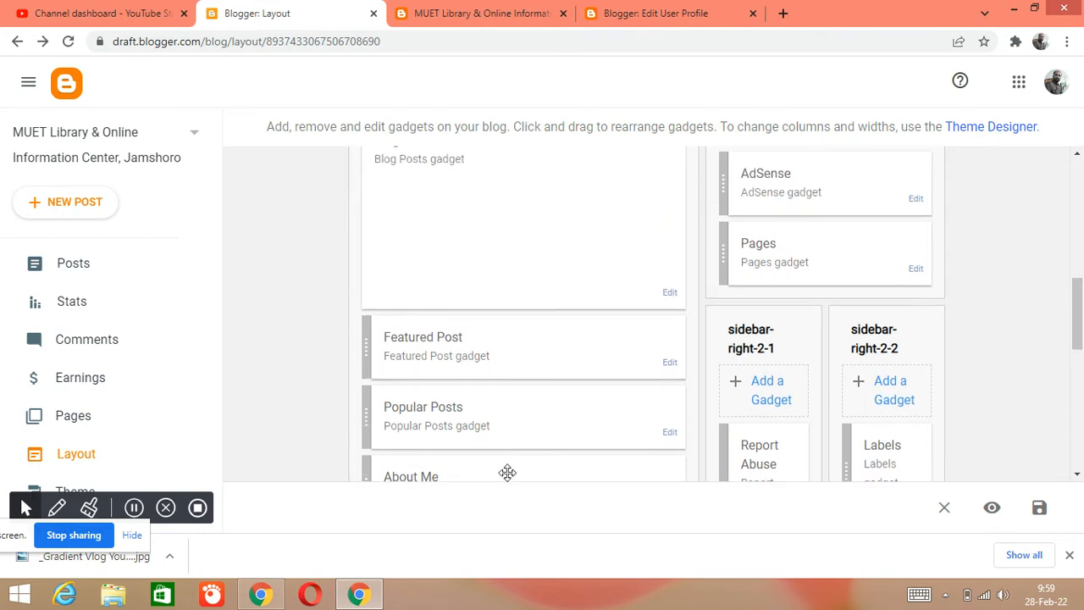
left_click_drag(469, 477, 824, 181)
left_click_drag(1072, 318, 1072, 296)
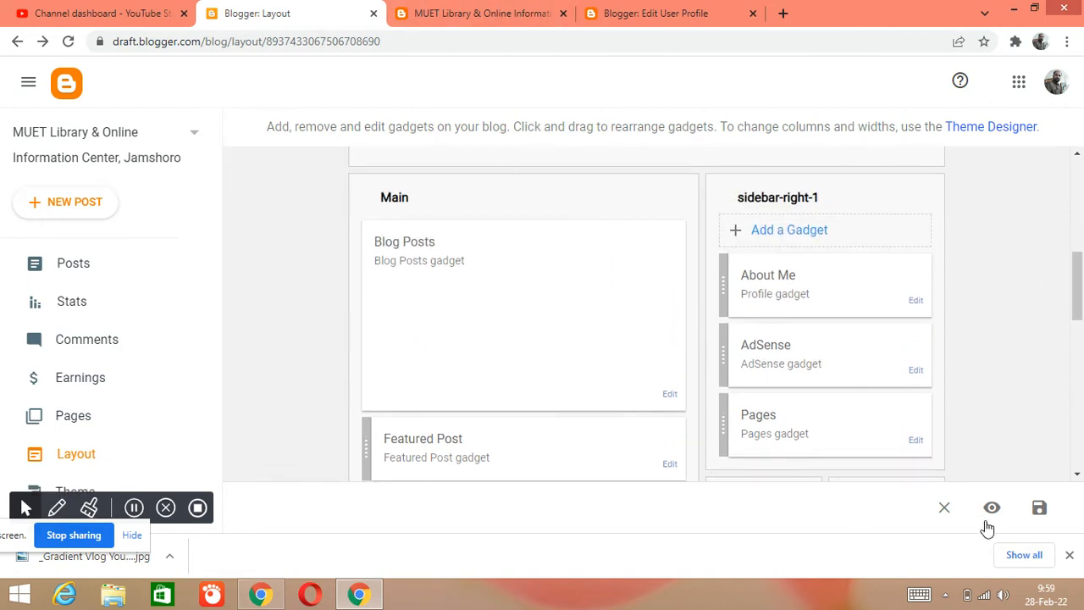
left_click(1041, 508)
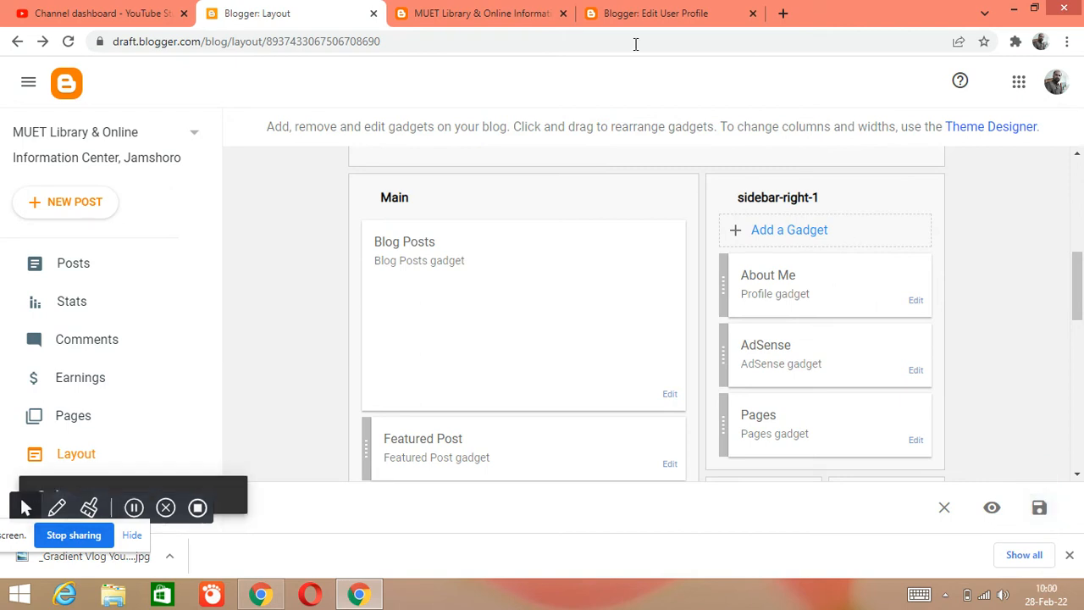
- Reload the live blog and look for the About Me profile in the sidebar and down the page
left_click(477, 15)
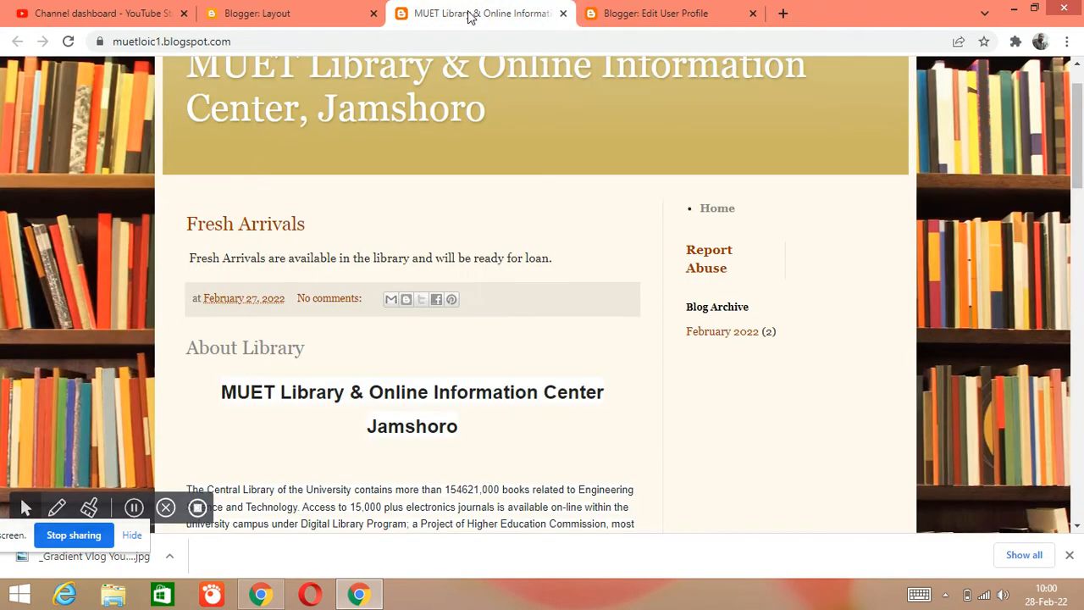
left_click(69, 41)
scroll(667, 156, "down", 20)
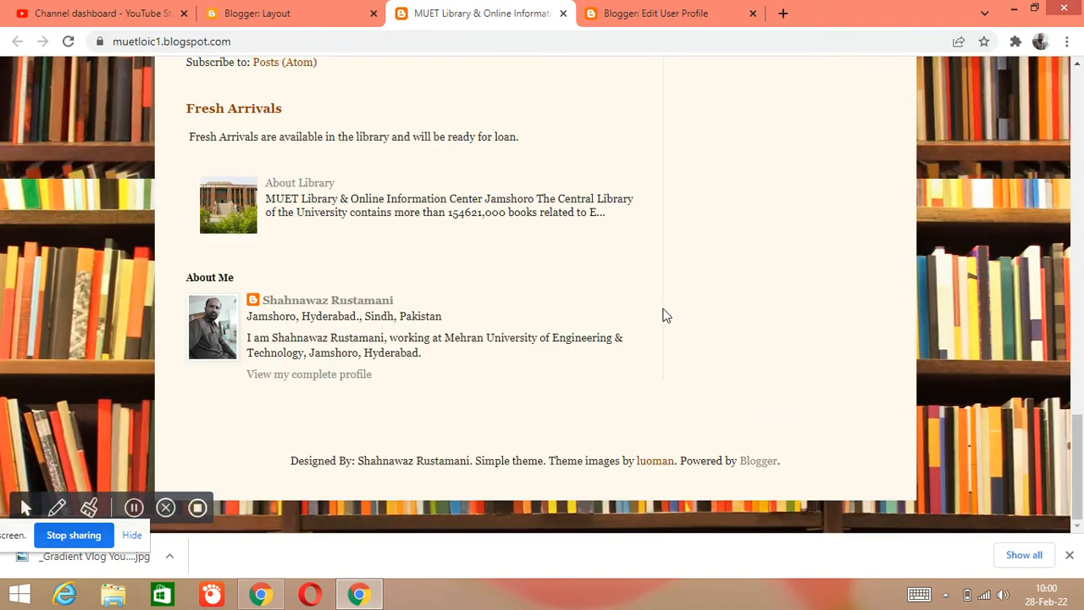
scroll(639, 274, "up", 2)
- Save the layout again with About Me at the top of sidebar-right-1 and review the sections down to the footer
left_click(308, 12)
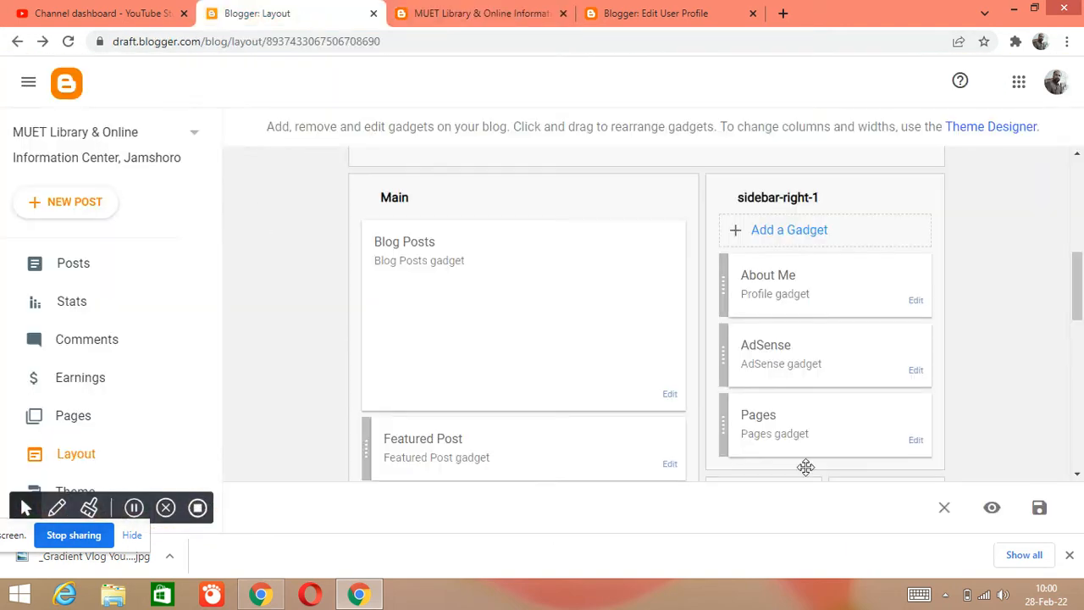
left_click(1038, 511)
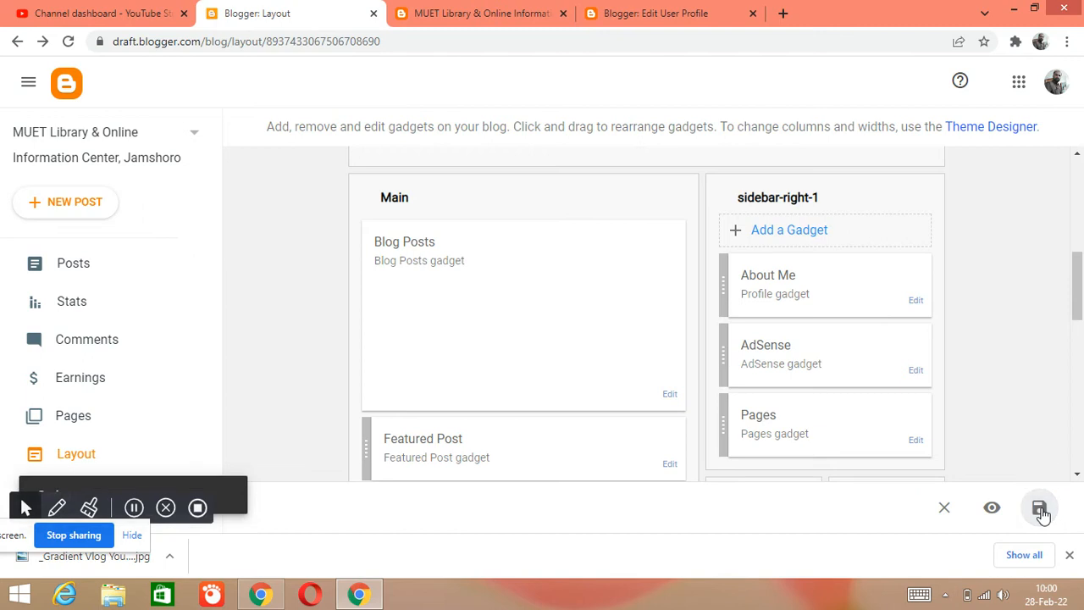
scroll(694, 399, "down", 1)
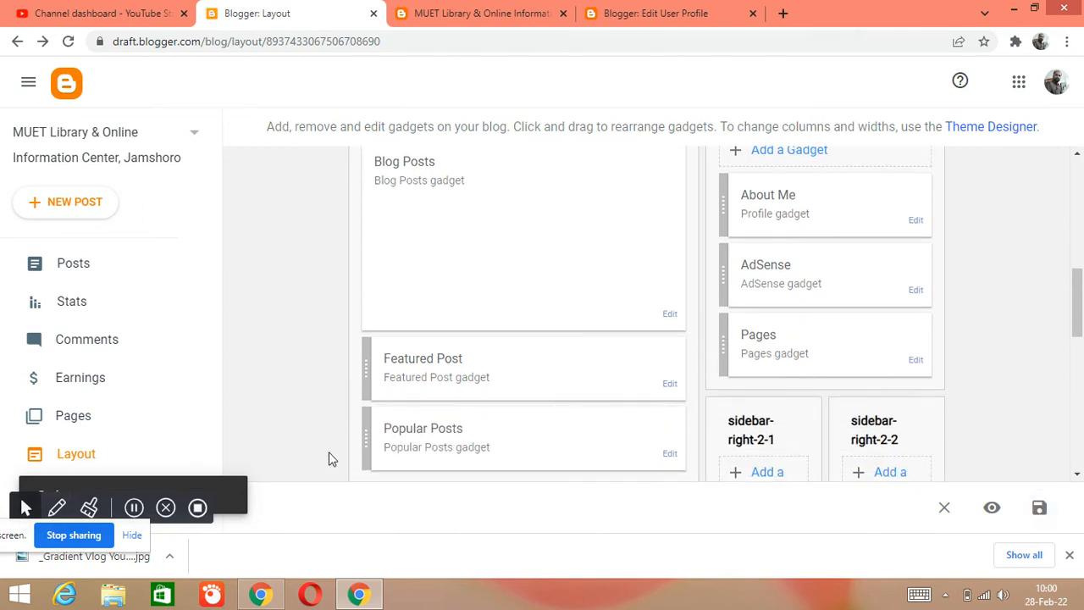
scroll(316, 410, "down", 3)
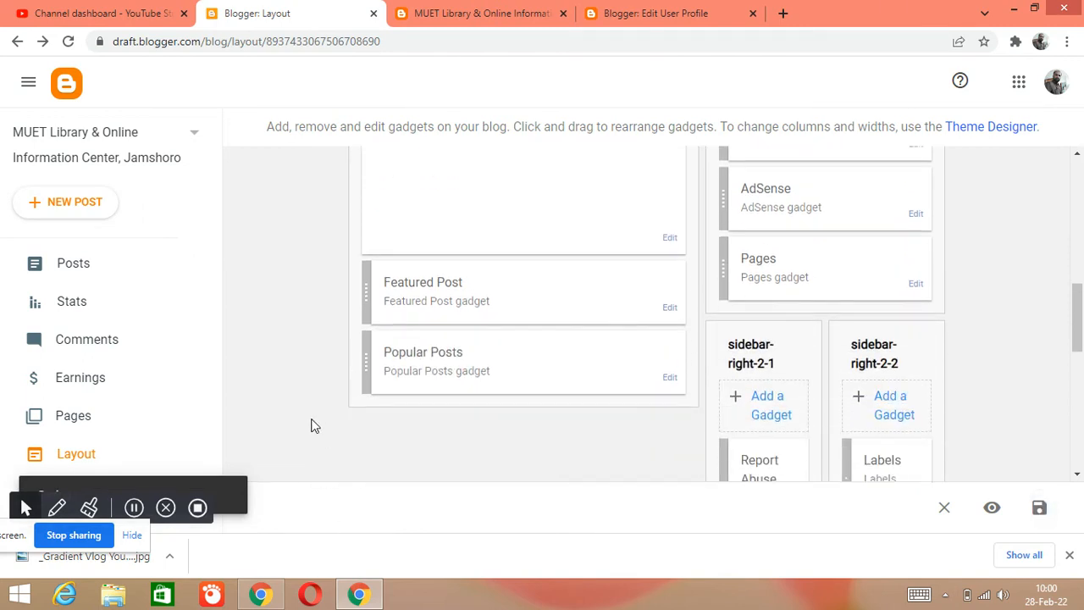
scroll(309, 431, "down", 3)
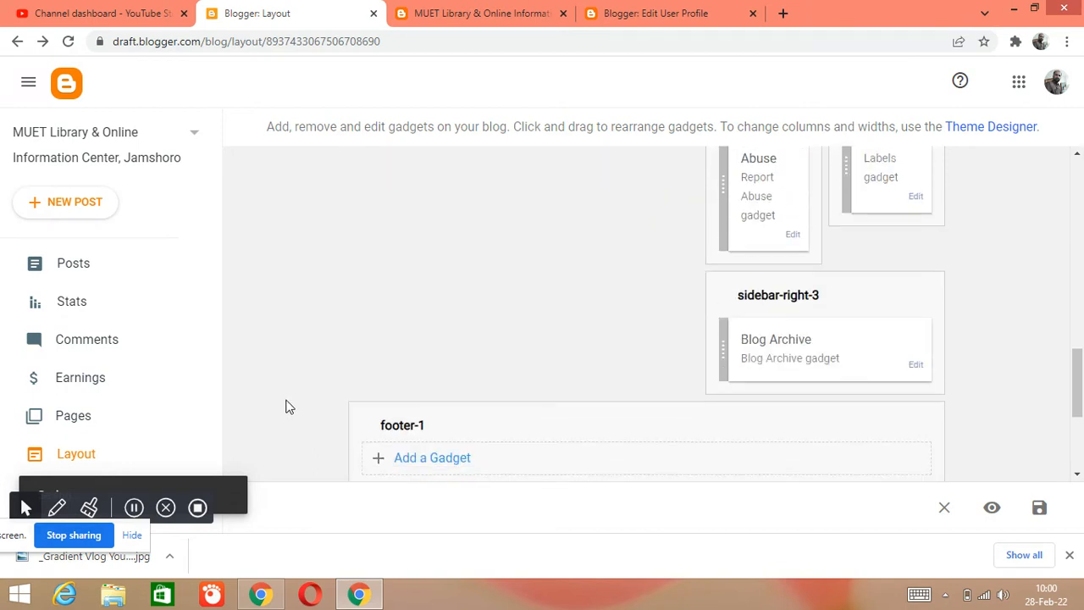
scroll(286, 404, "down", 2)
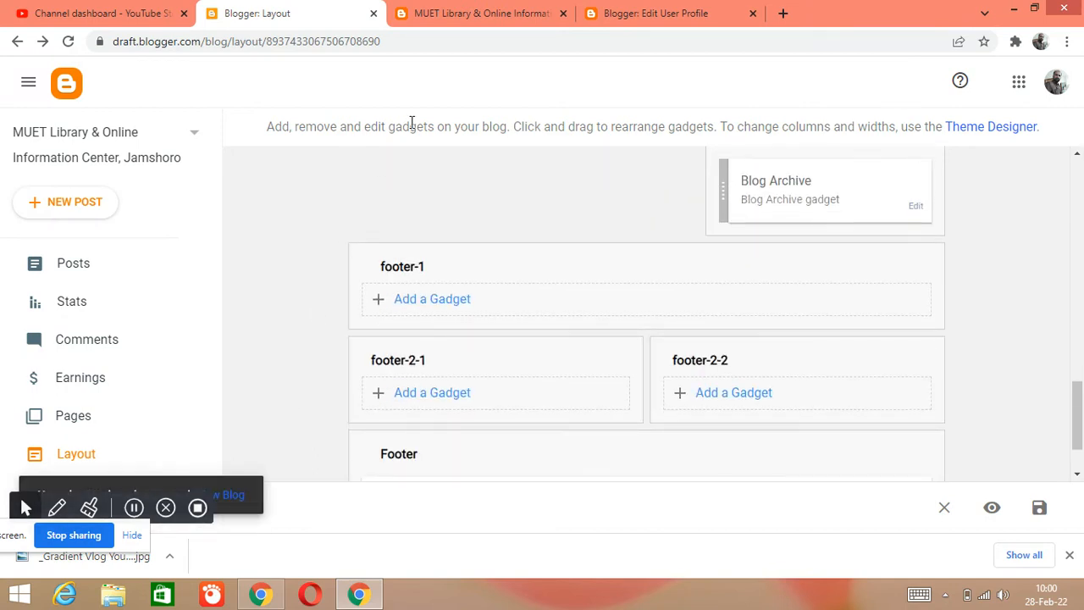
- Reload the live blog and examine the About Me profile and the gadgets below it in the sidebar
left_click(483, 14)
left_click(68, 41)
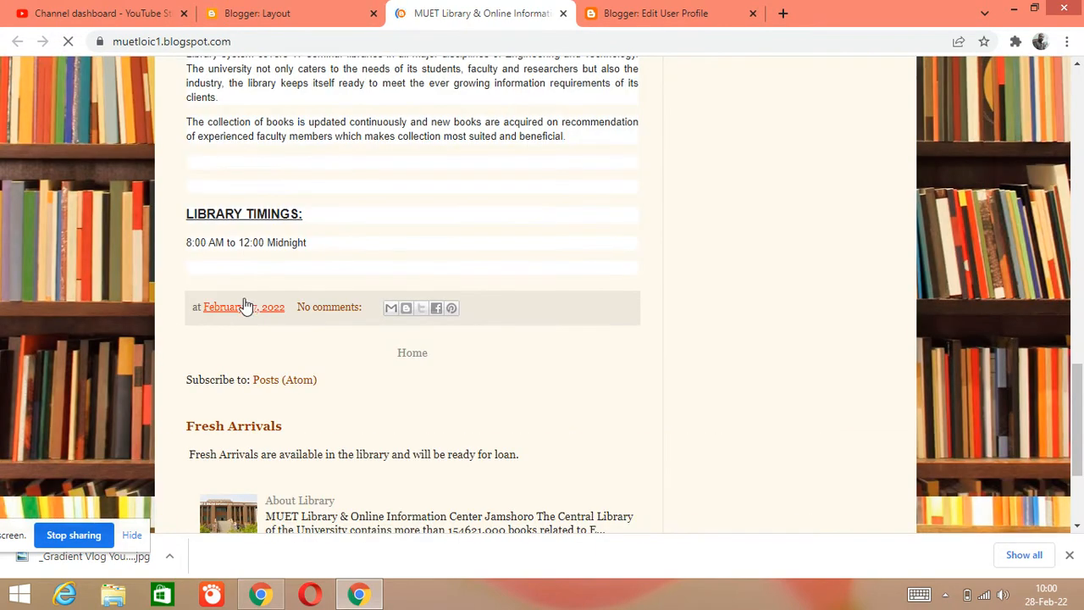
scroll(326, 294, "up", 4)
scroll(326, 294, "up", 9)
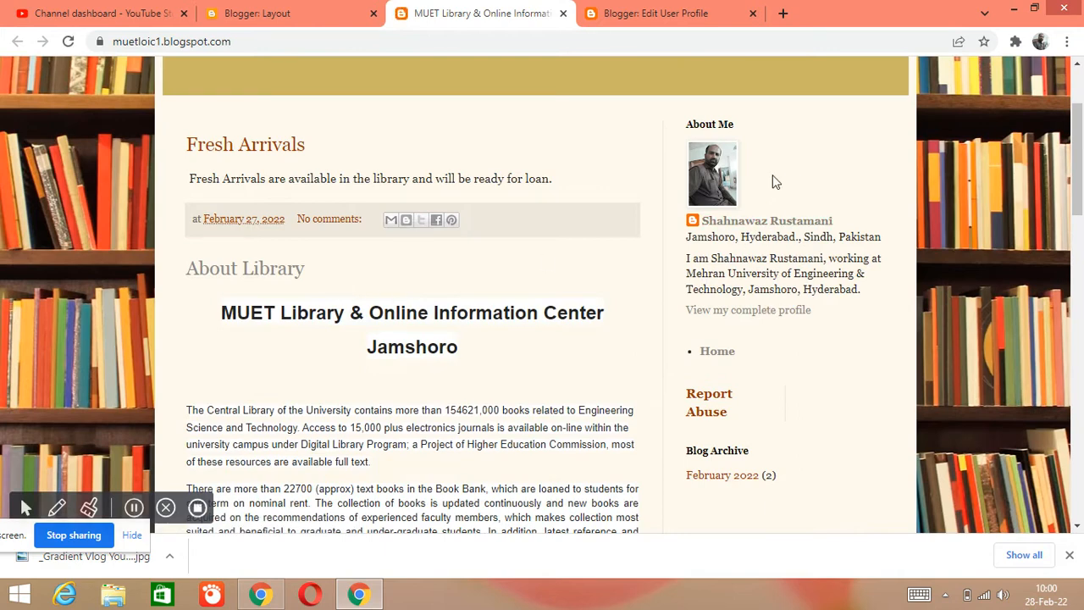
scroll(771, 237, "up", 2)
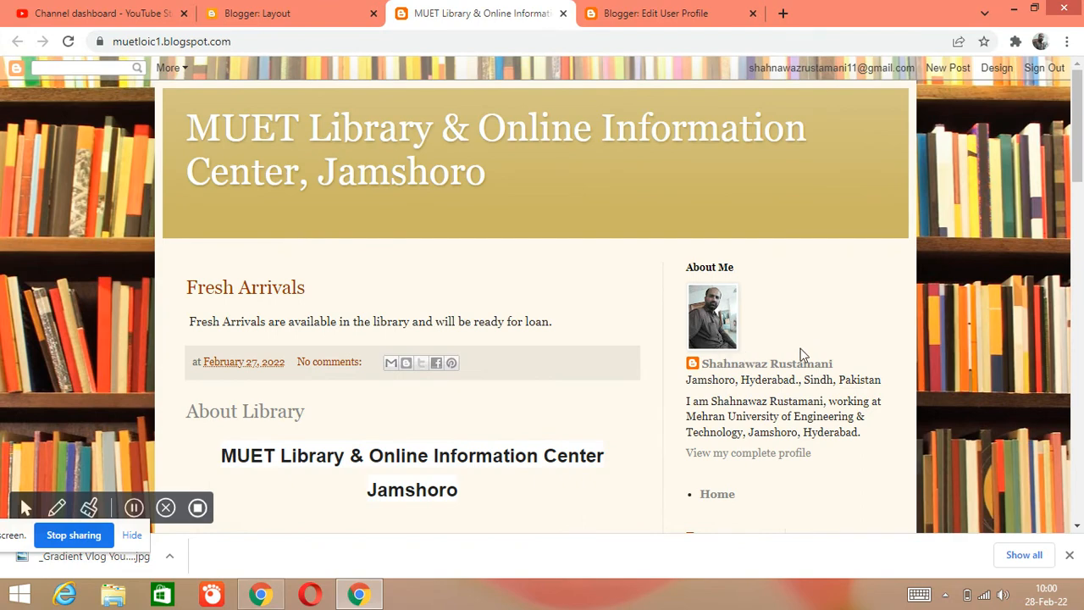
scroll(484, 373, "down", 2)
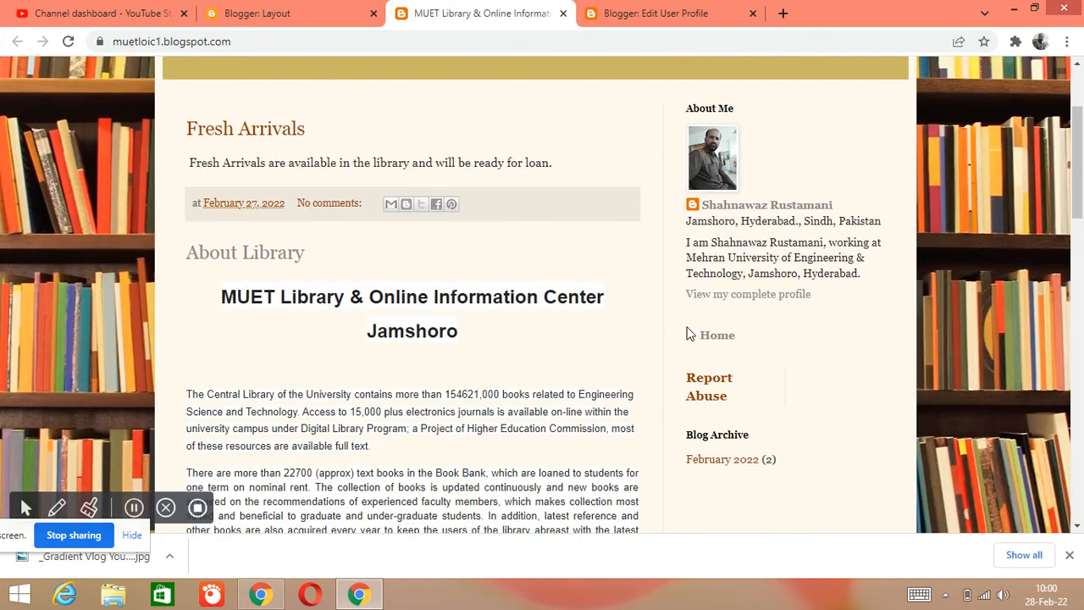
scroll(556, 271, "down", 3)
scroll(549, 277, "up", 6)
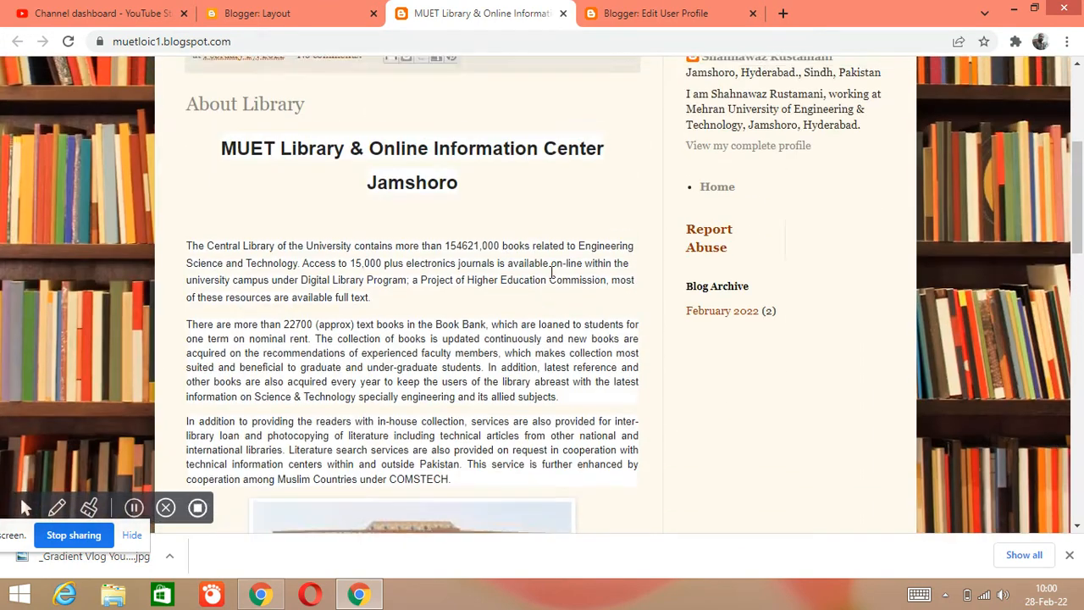
- Compare the footer sections of the layout with the live blog, from its header to its footer
left_click(254, 13)
scroll(247, 297, "down", 2)
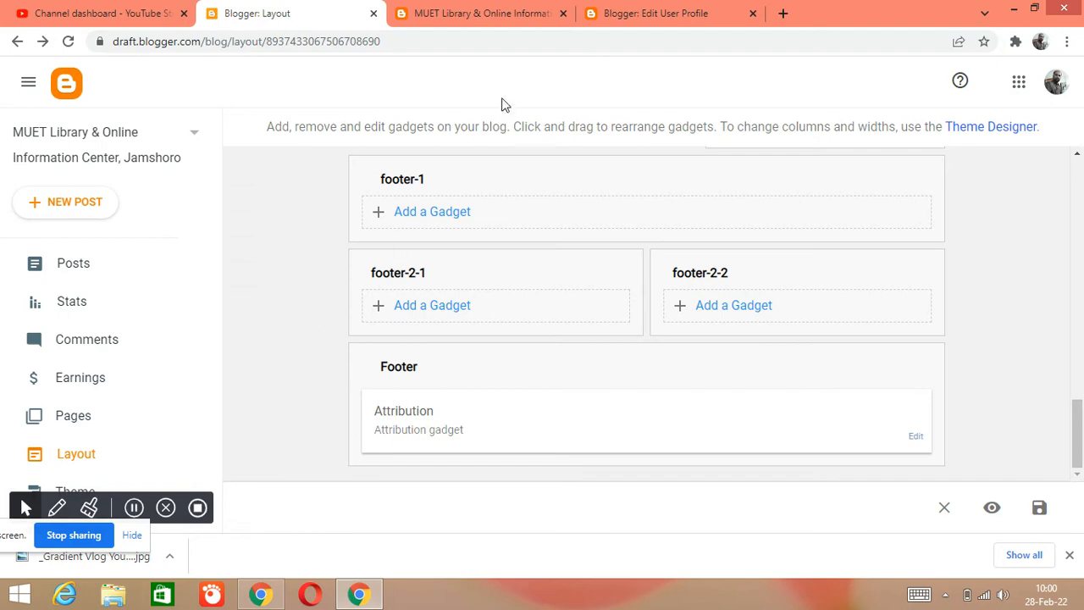
left_click(478, 12)
scroll(481, 323, "down", 4)
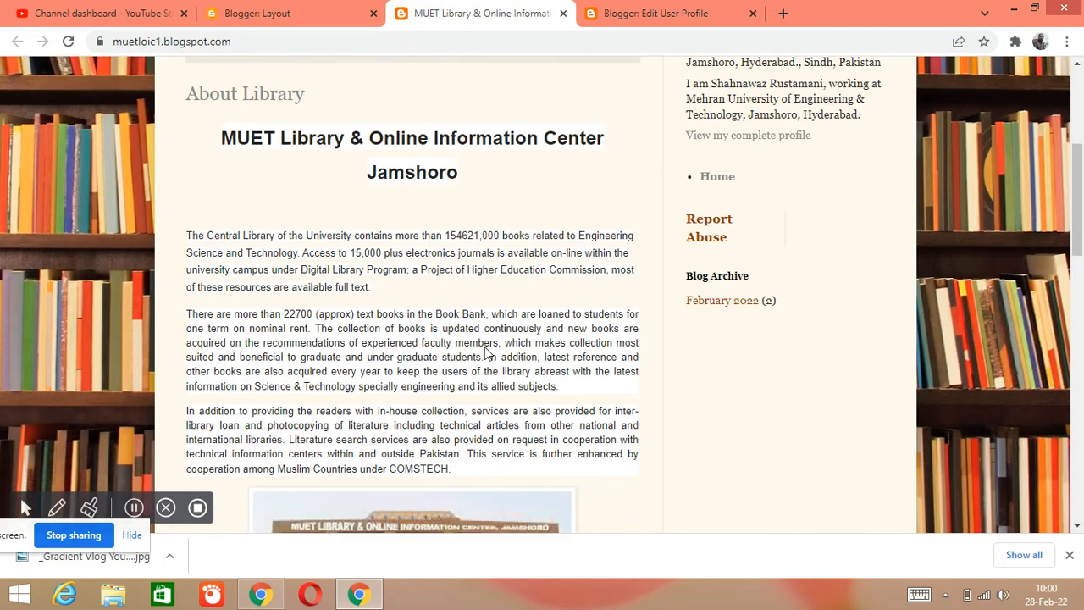
scroll(487, 348, "up", 2)
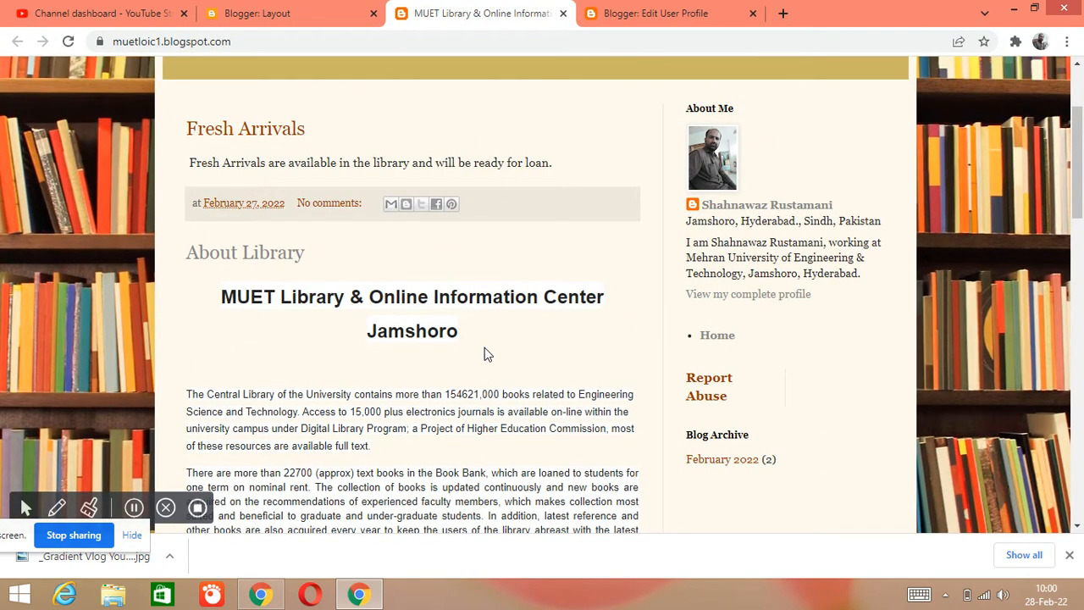
scroll(487, 354, "down", 15)
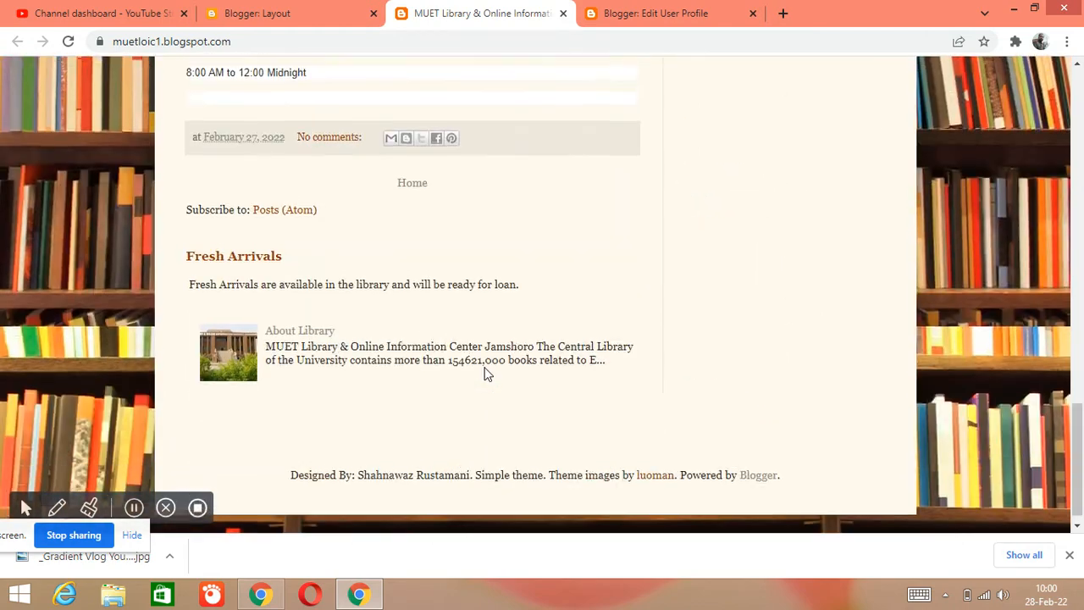
scroll(487, 373, "up", 20)
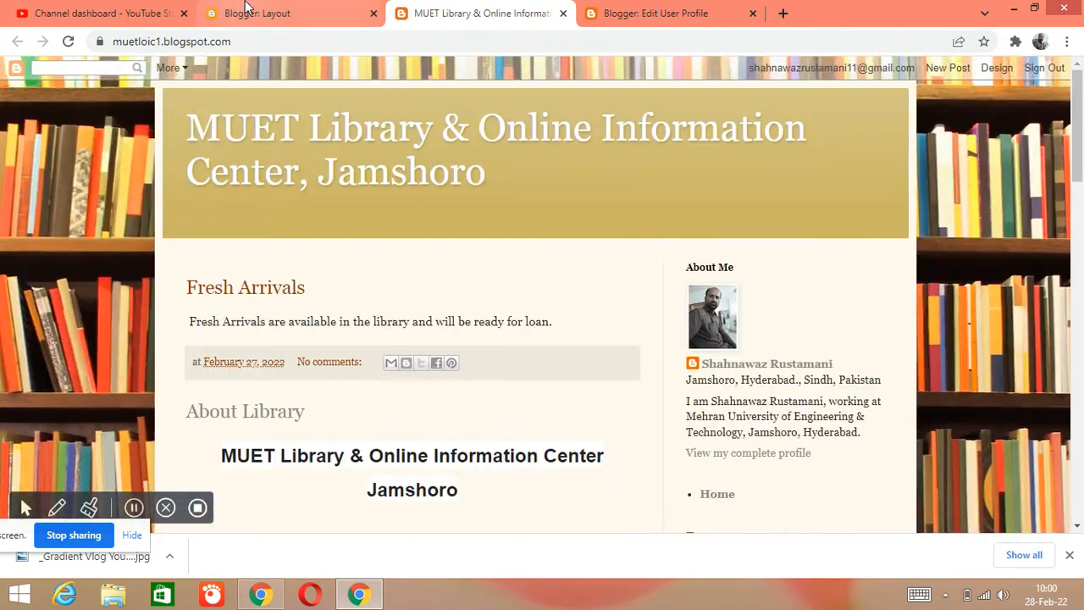
- Open the blog's list of pages, select the E-Resources page and publish it again
left_click(246, 10)
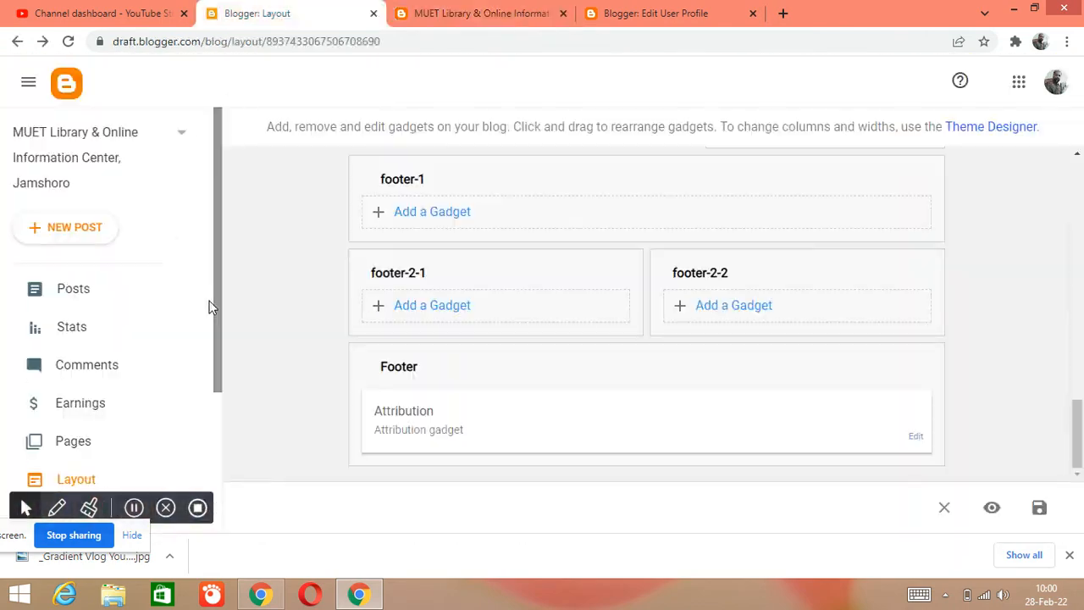
left_click(77, 441)
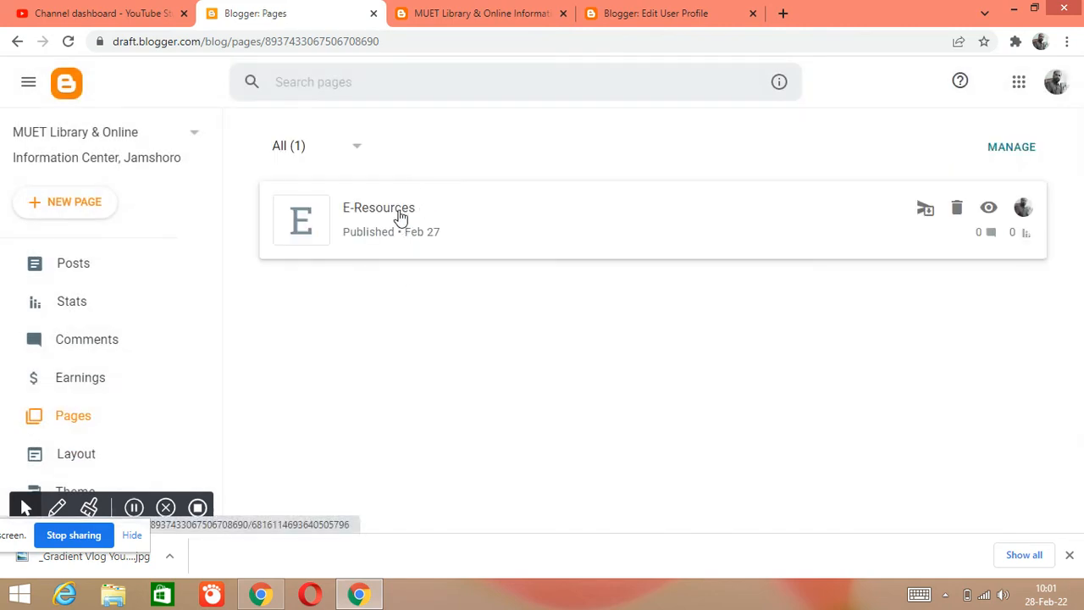
left_click(1013, 149)
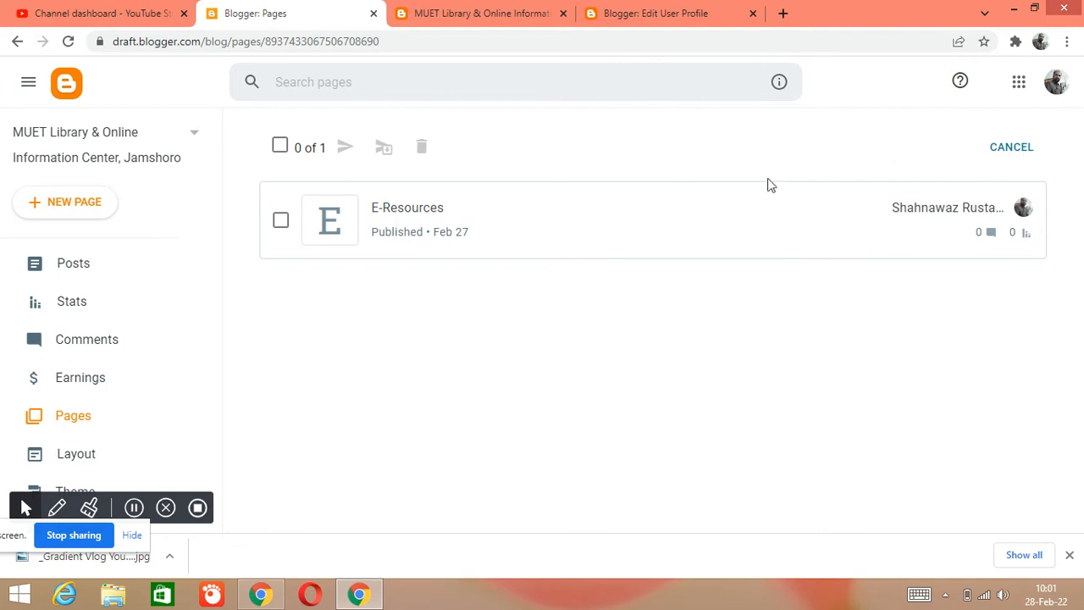
left_click(280, 221)
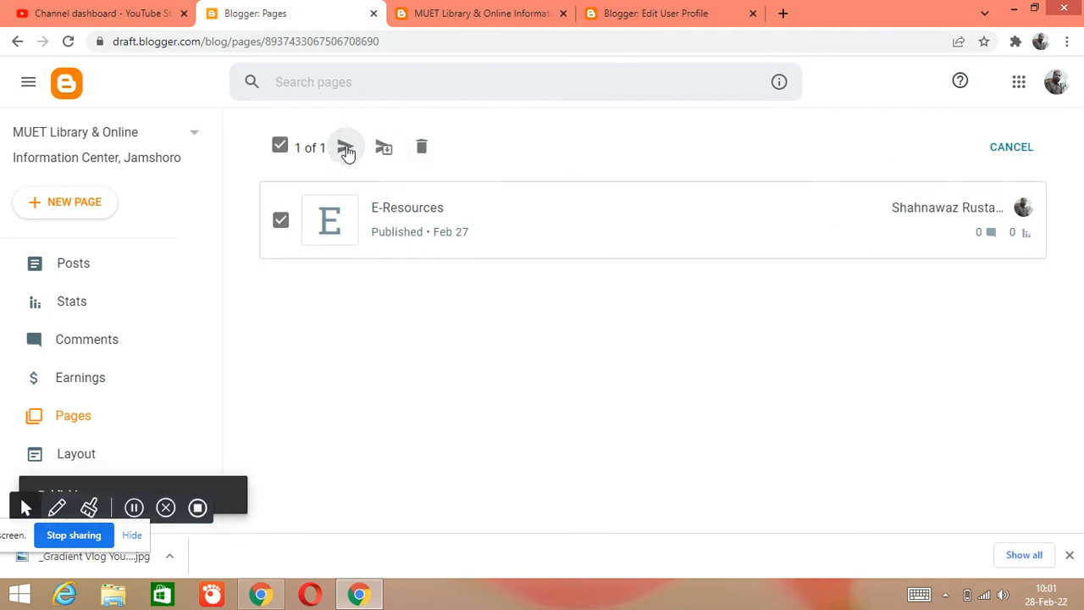
left_click(346, 149)
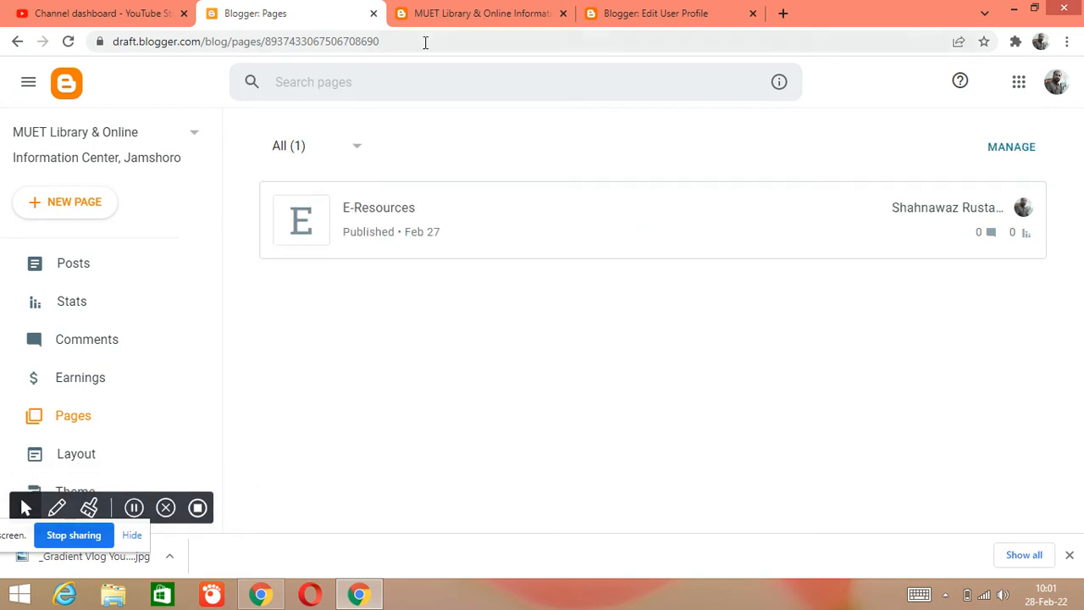
- Reload the live blog and look through the whole page for the E-Resources page
left_click(455, 12)
left_click(68, 41)
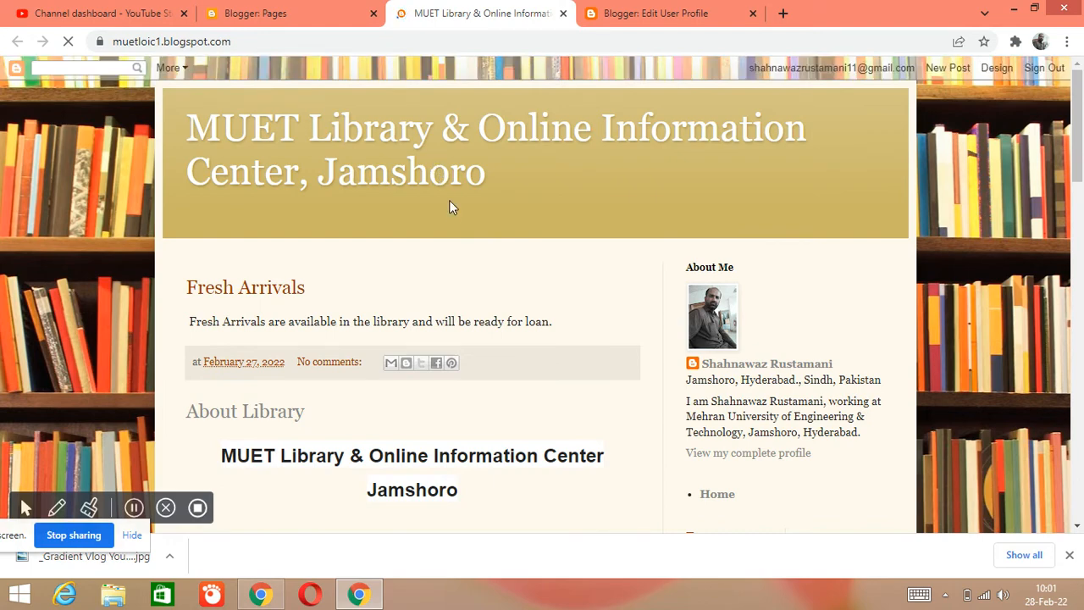
scroll(449, 200, "down", 5)
scroll(455, 236, "down", 10)
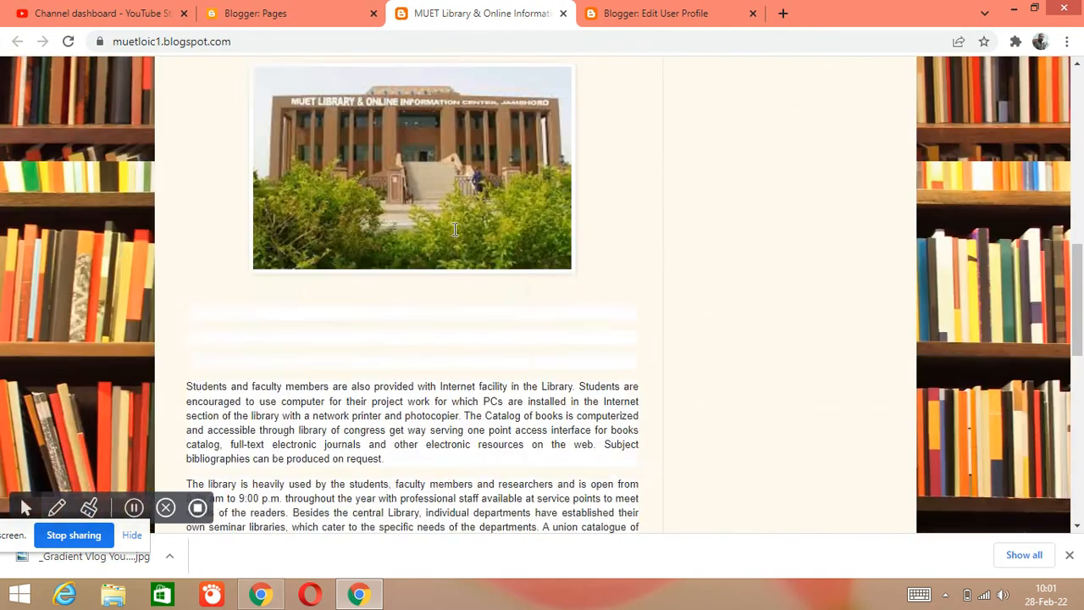
scroll(453, 240, "down", 3)
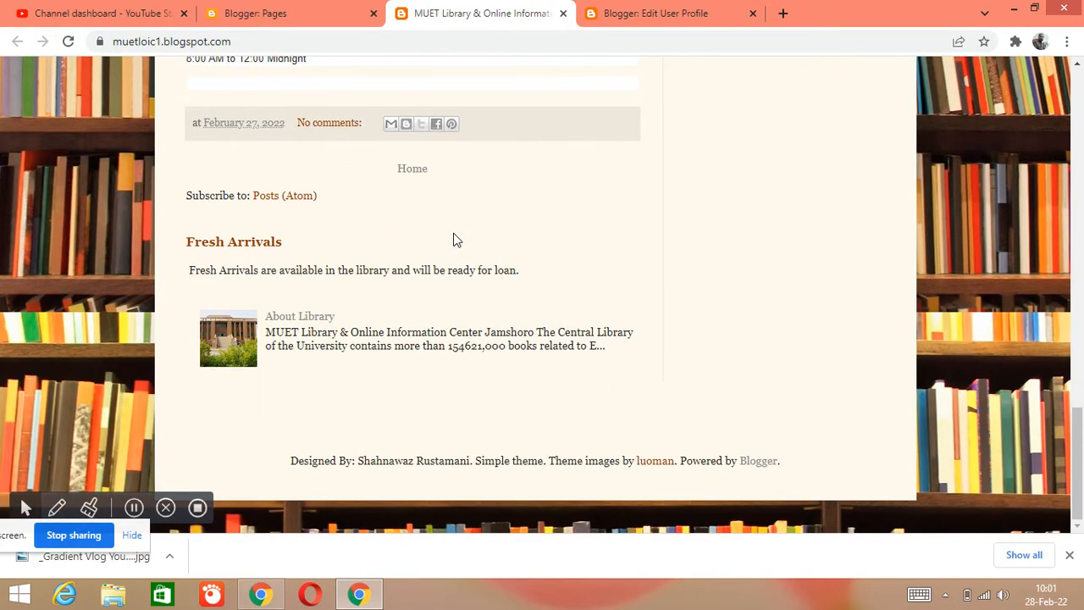
scroll(453, 241, "up", 4)
scroll(453, 241, "up", 3)
scroll(453, 240, "up", 10)
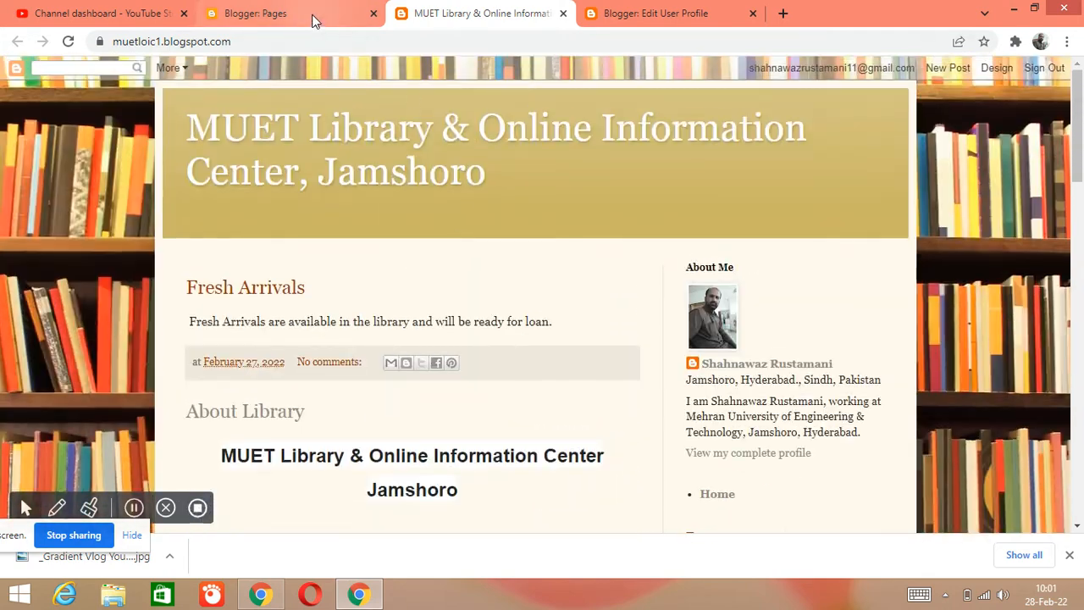
- Open the blog's layout and examine its sections from the navbar and header down to the sidebar
left_click(314, 21)
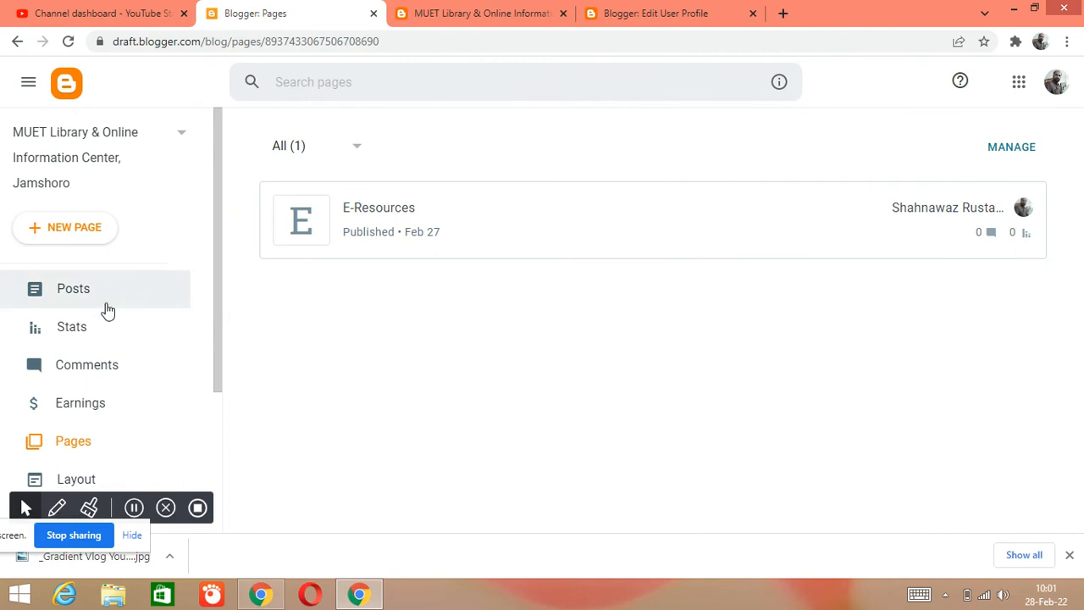
scroll(127, 321, "down", 2)
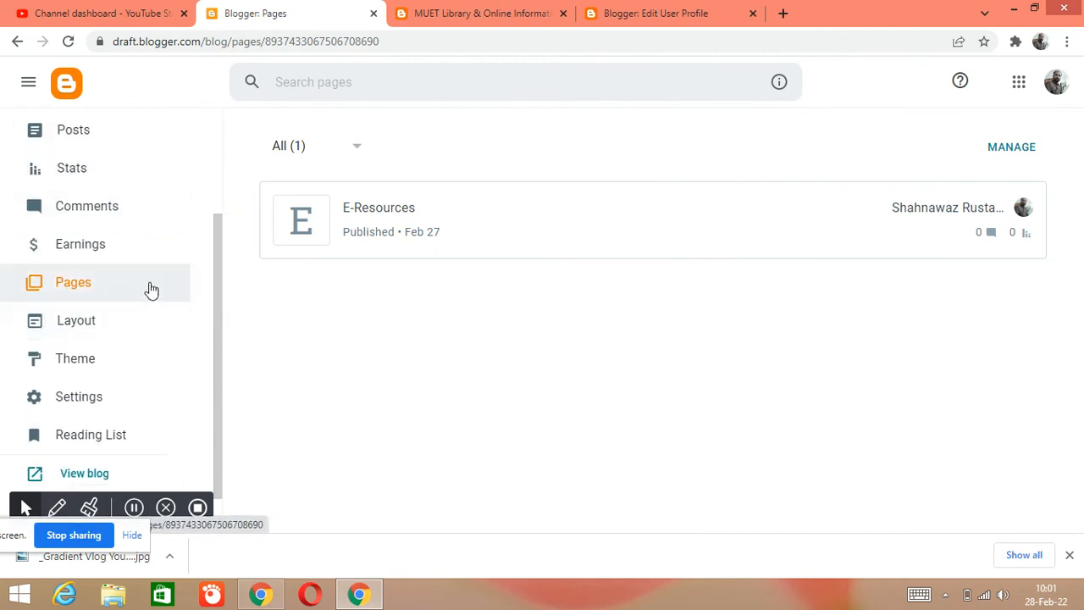
left_click(147, 331)
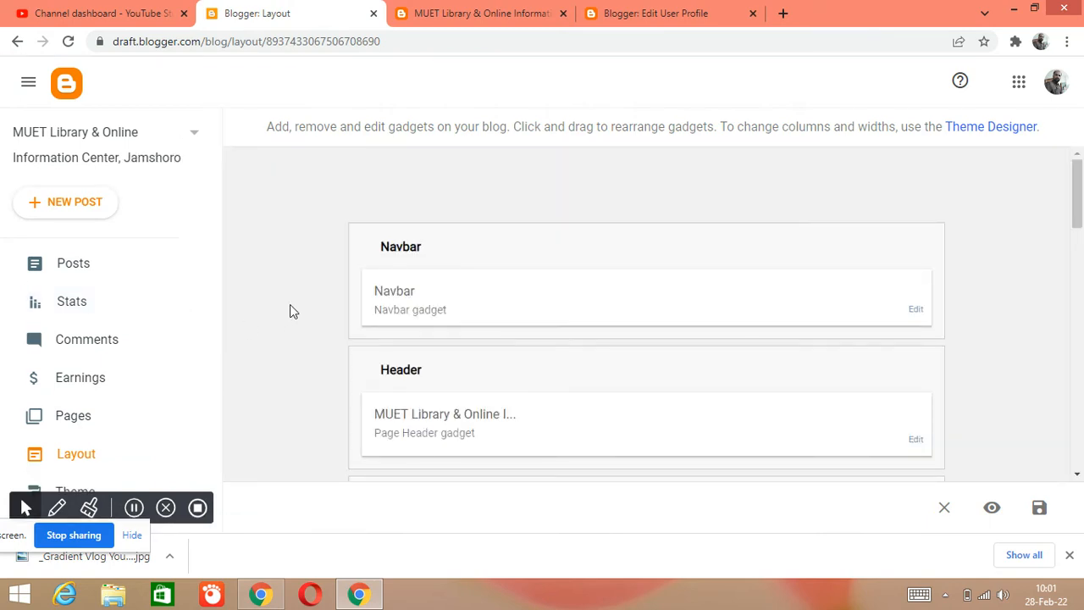
scroll(290, 309, "down", 4)
scroll(291, 306, "down", 4)
scroll(292, 307, "up", 4)
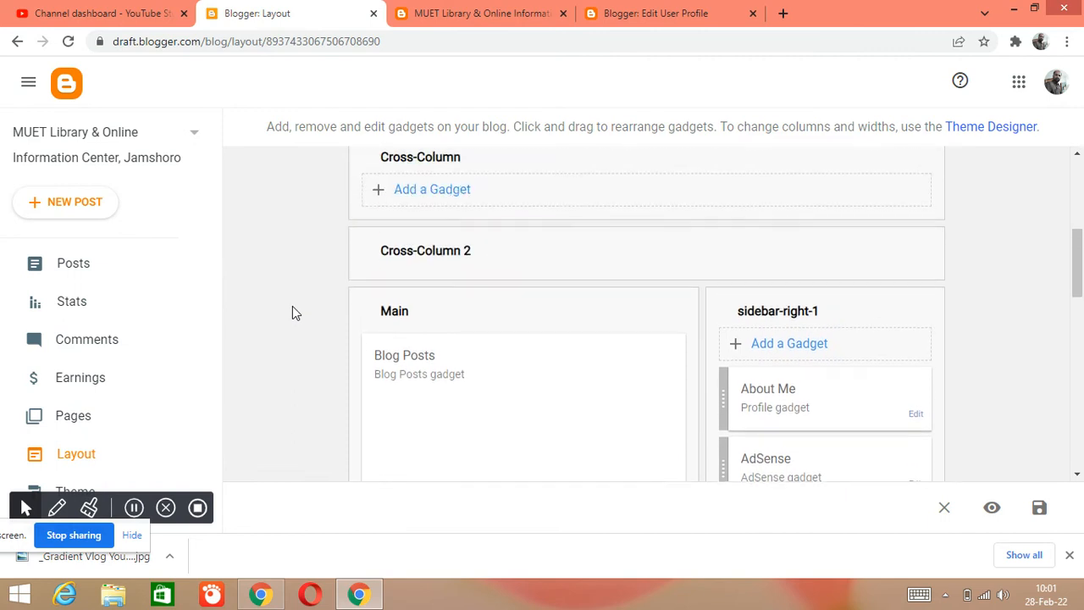
scroll(339, 330, "up", 2)
scroll(386, 374, "up", 2)
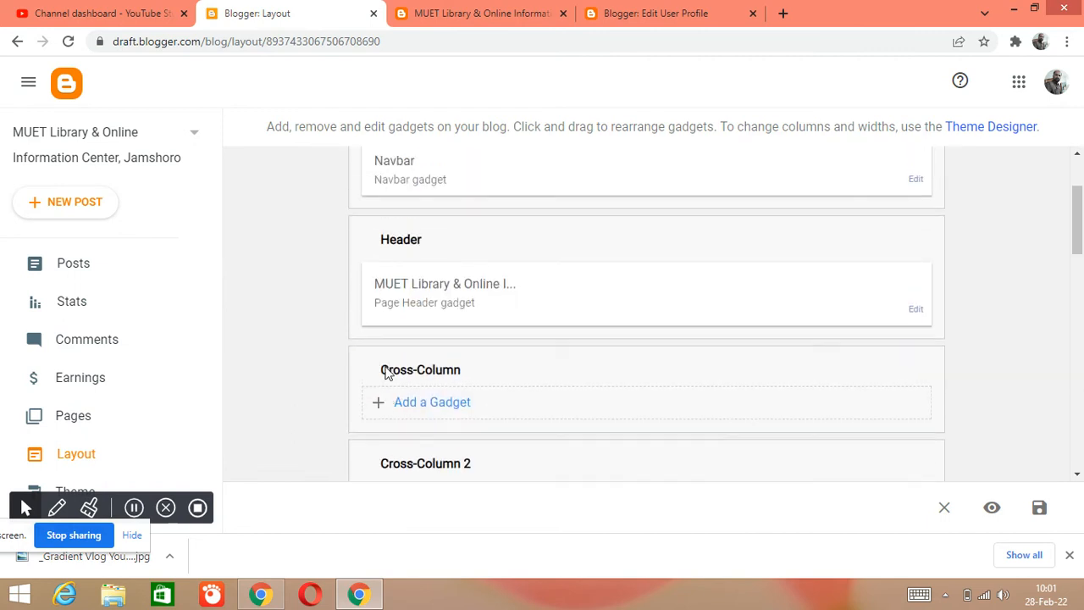
scroll(441, 378, "down", 2)
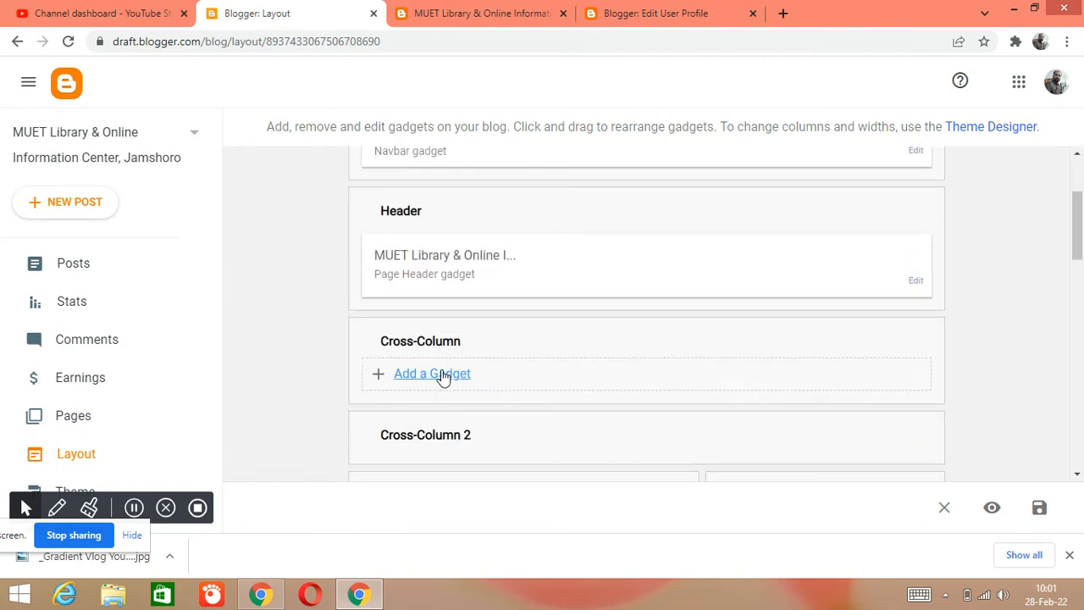
- Browse the gadgets available for the Cross-Column section and choose Blog's stats
scroll(322, 360, "down", 4)
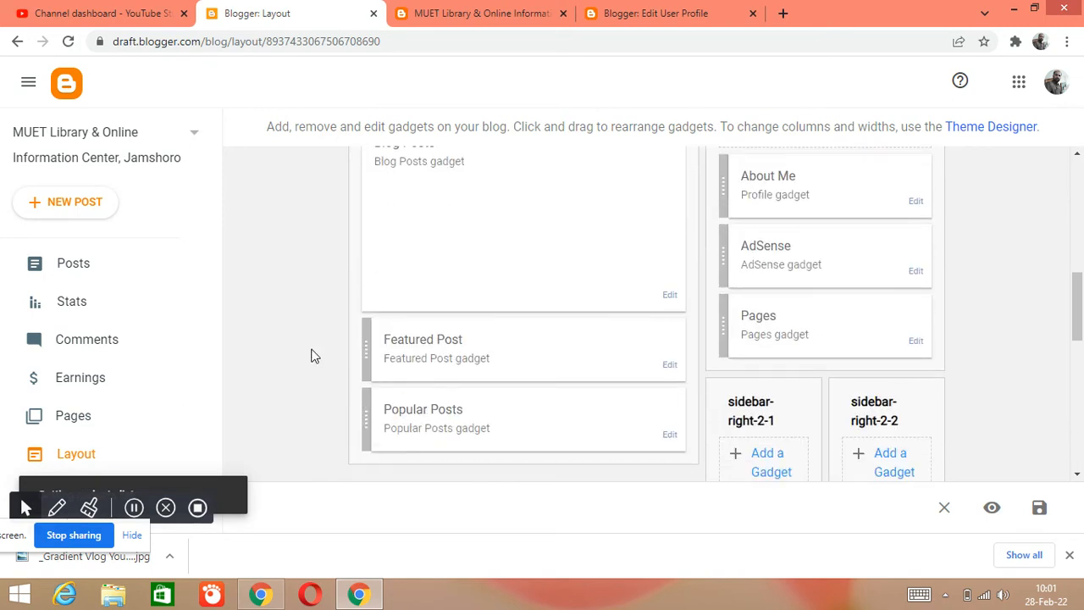
scroll(311, 356, "down", 3)
scroll(311, 356, "down", 4)
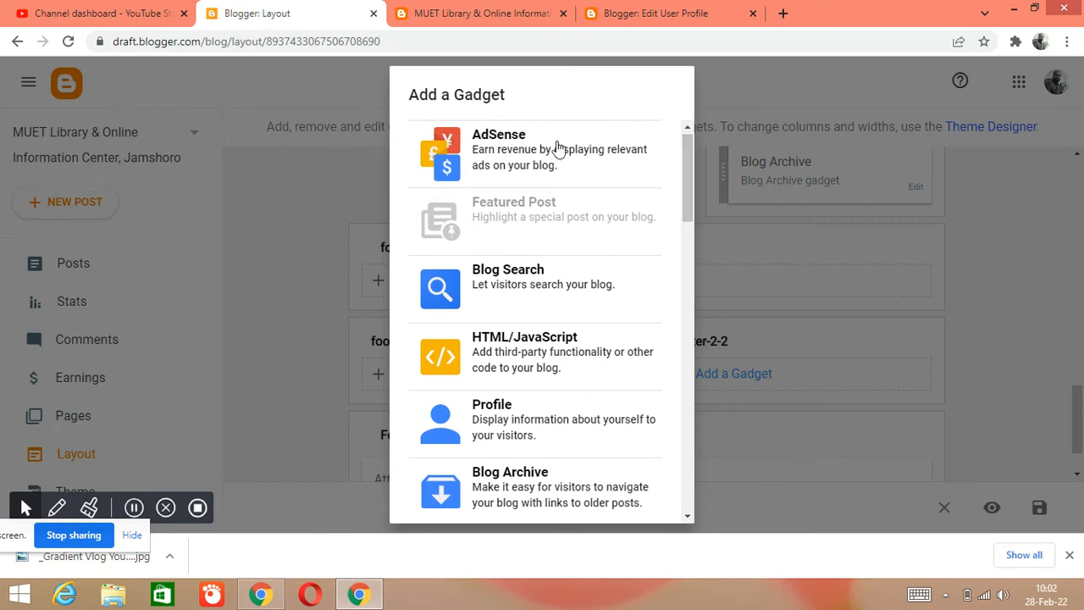
left_click_drag(686, 169, 686, 217)
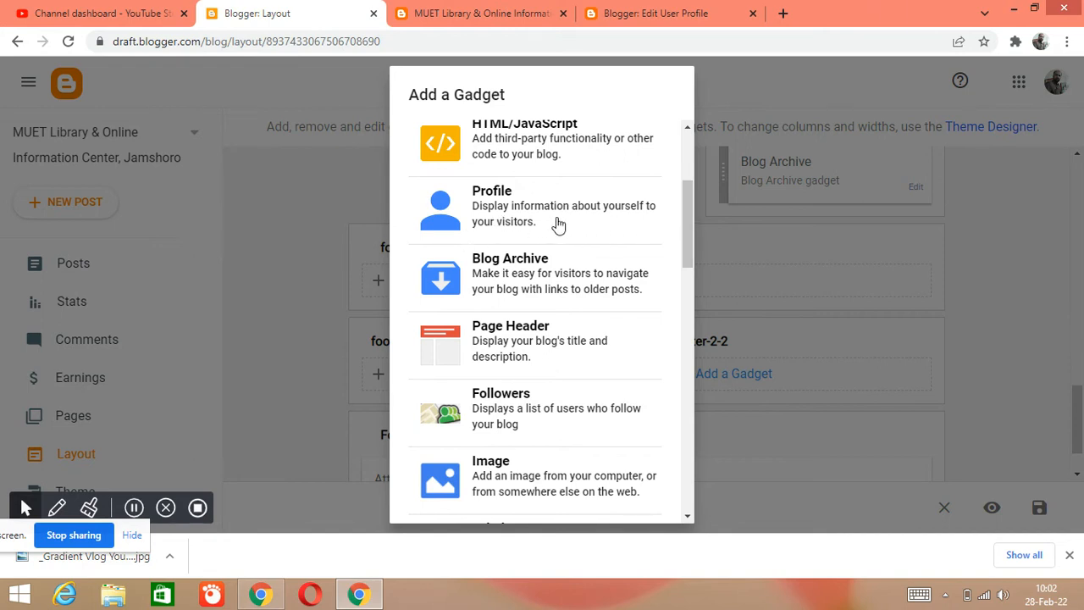
left_click_drag(683, 215, 682, 239)
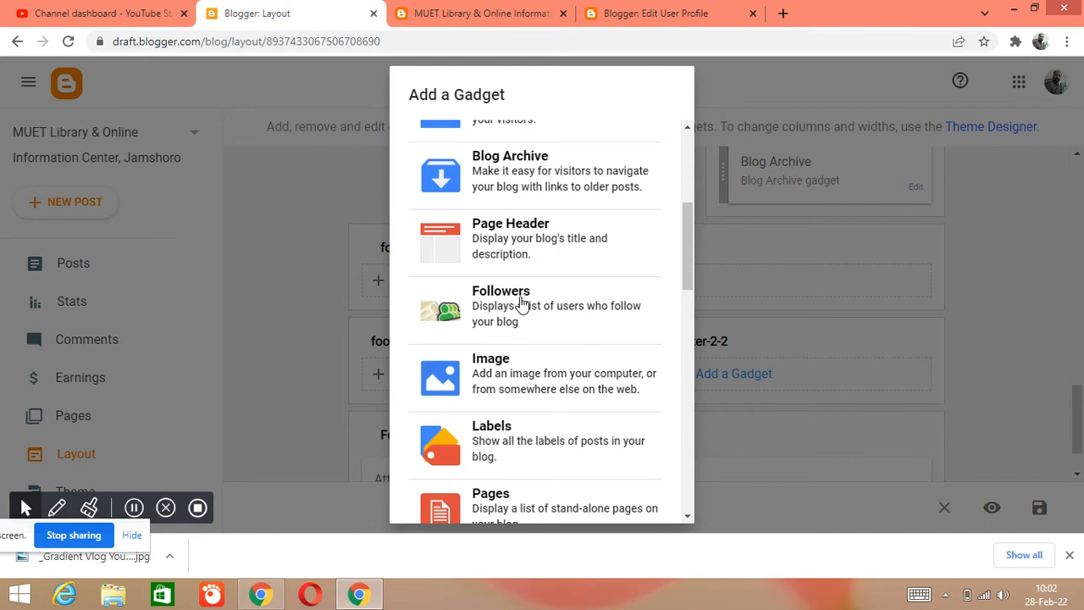
left_click_drag(686, 243, 693, 355)
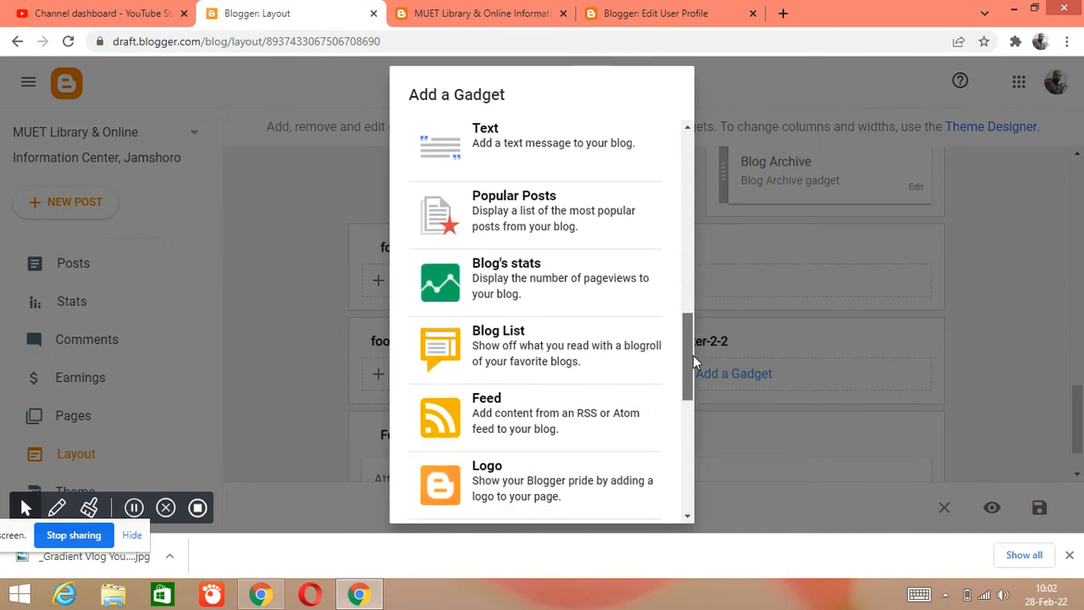
left_click(509, 286)
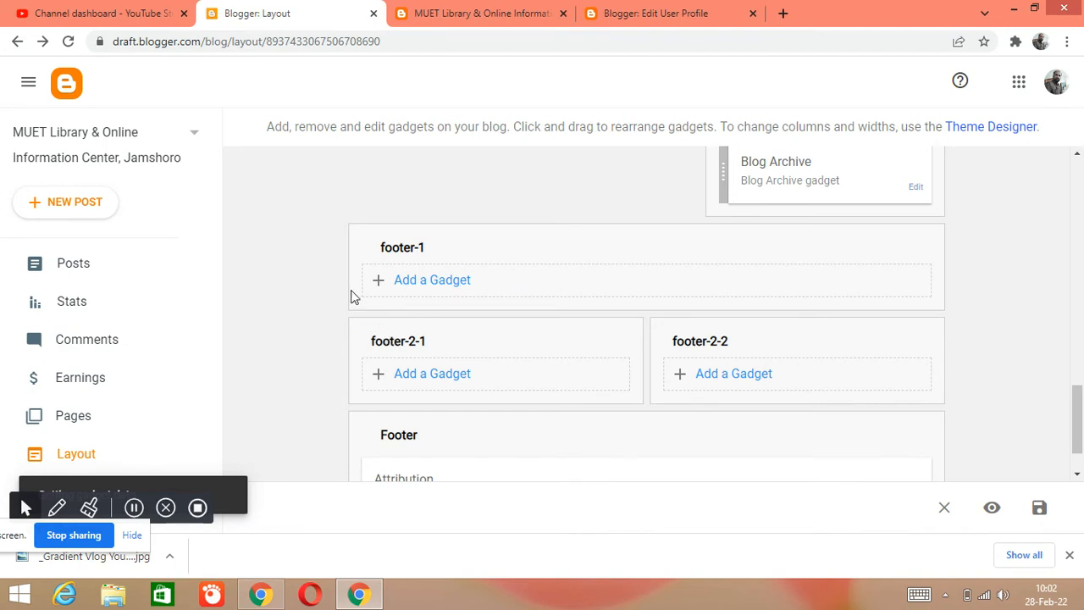
- Set the stats gadget's counter style to the black digit tiles and save the gadget
scroll(351, 288, "up", 5)
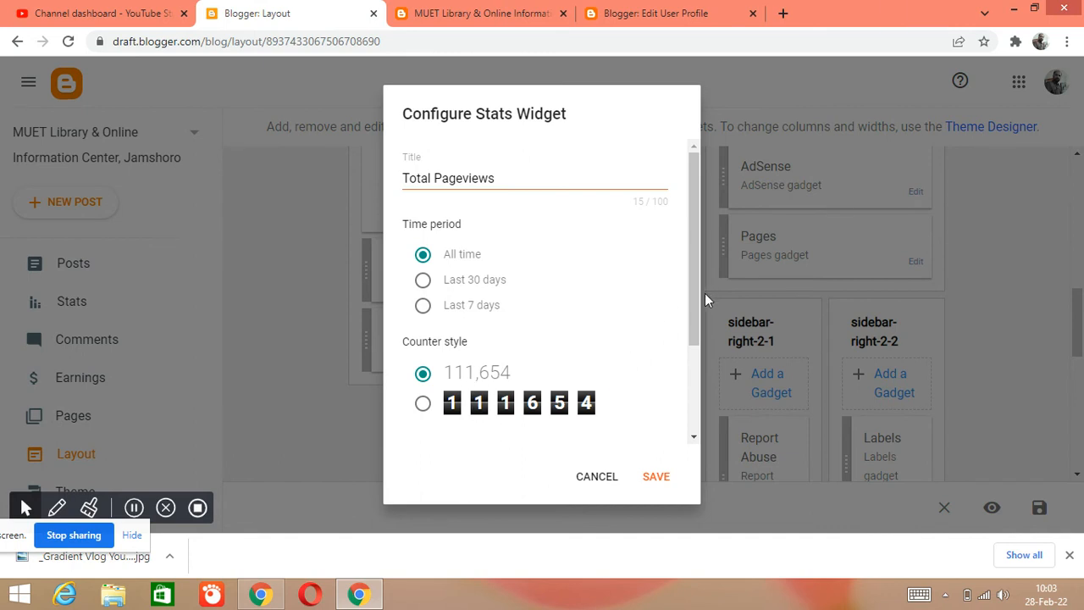
left_click_drag(694, 315, 691, 429)
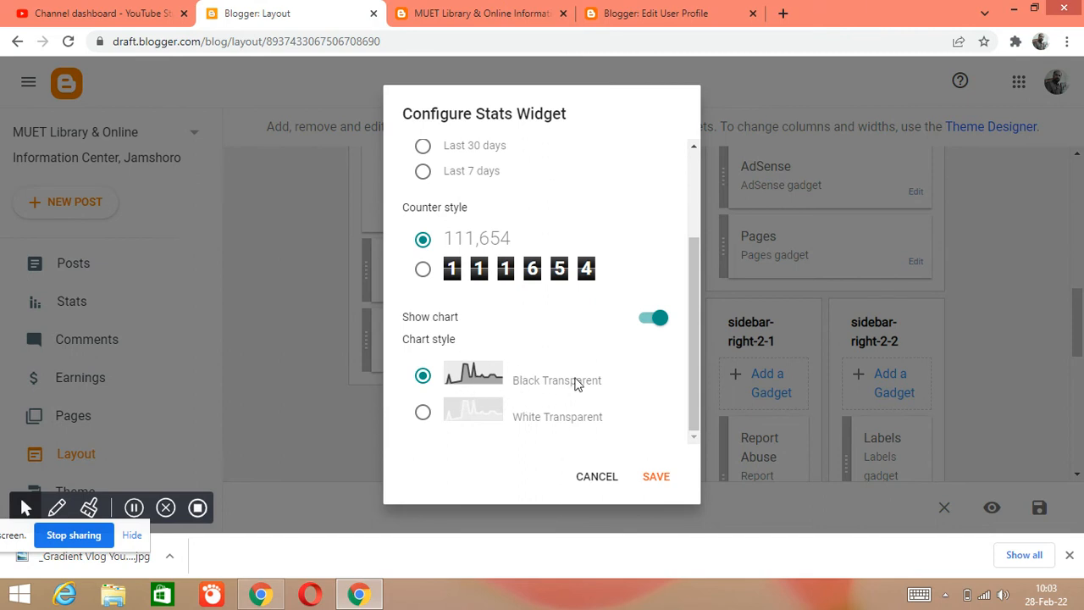
left_click_drag(694, 350, 697, 301)
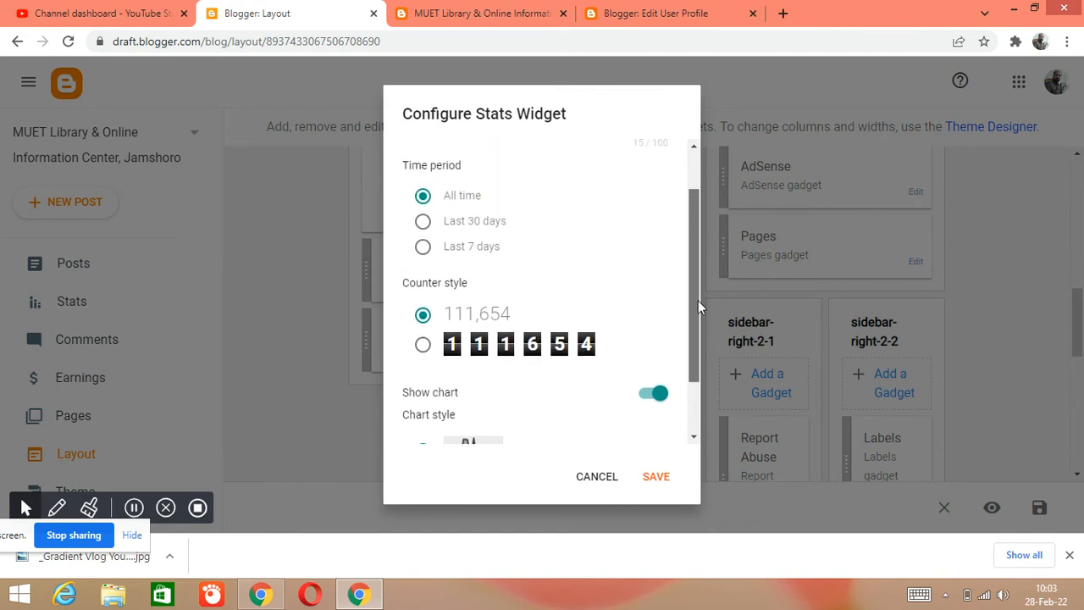
left_click(424, 353)
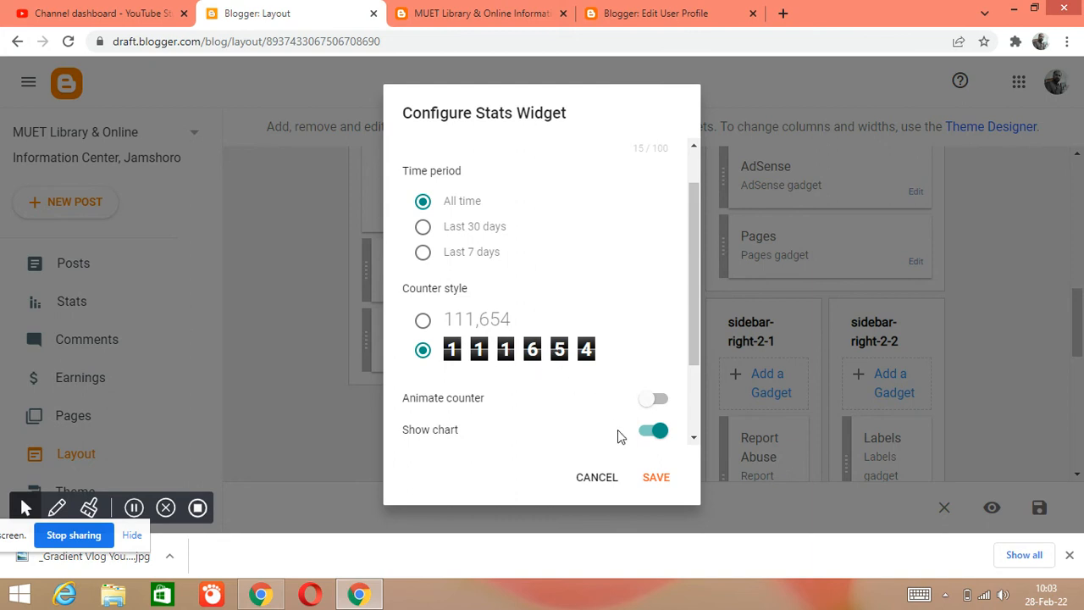
left_click(667, 481)
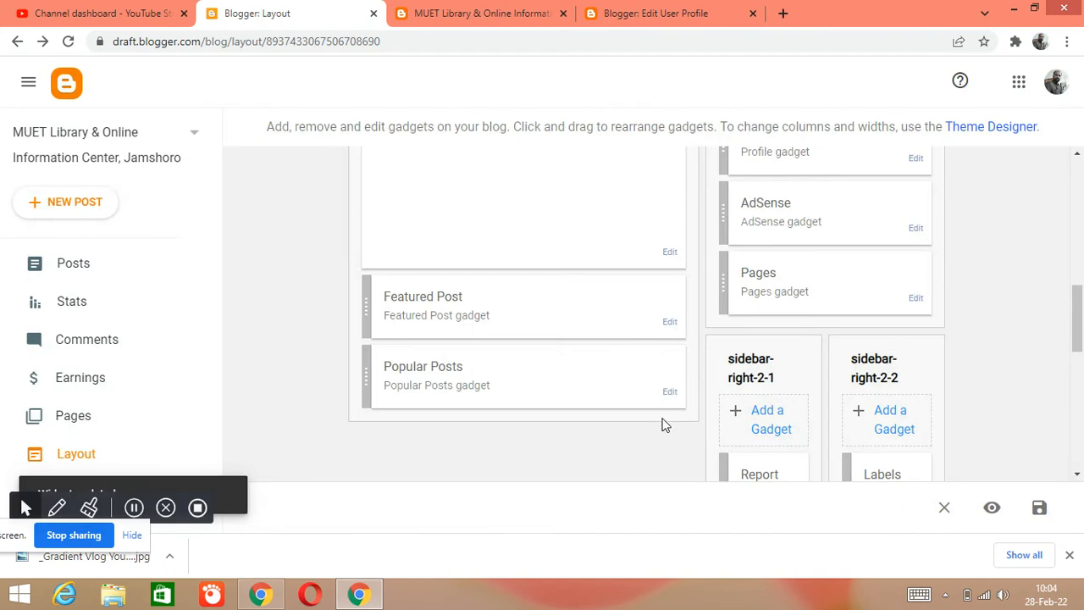
- Look through the layout for the new Total Pageviews gadget and its position among the other sections
scroll(664, 436, "down", 3)
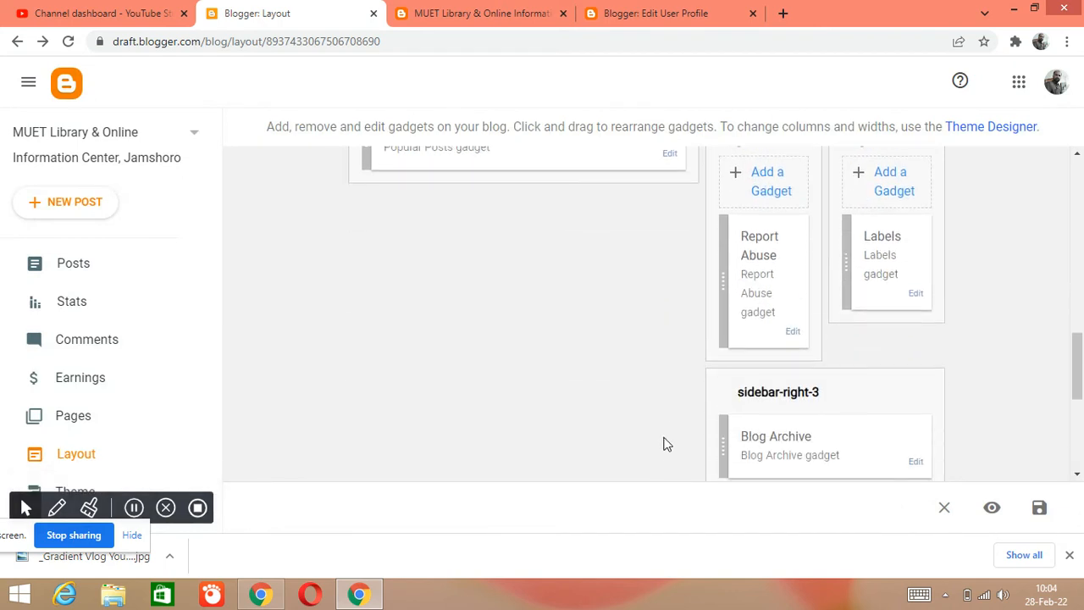
scroll(663, 432, "up", 6)
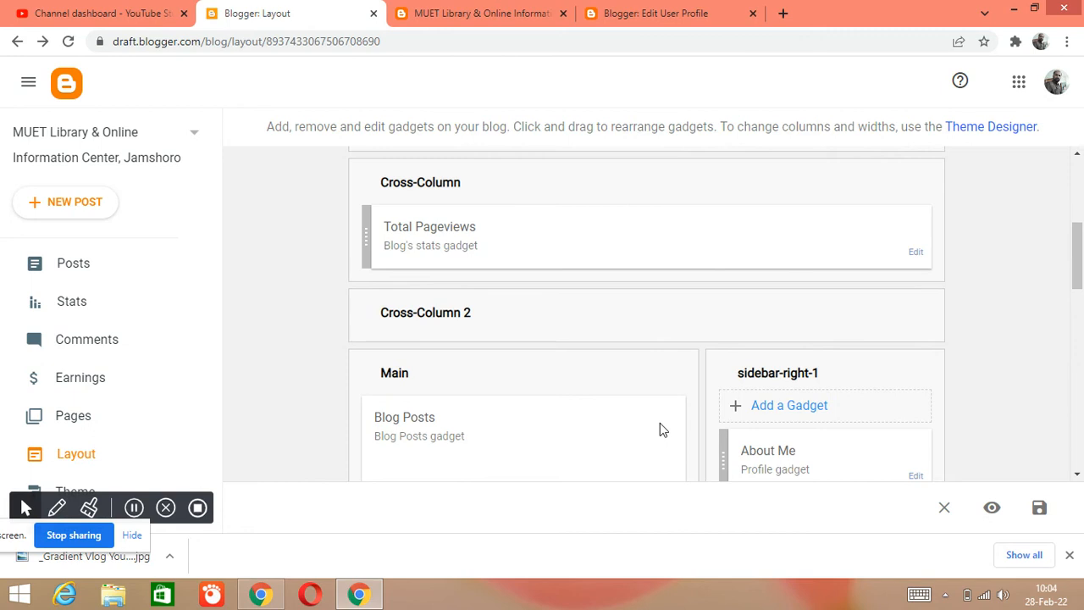
scroll(660, 422, "up", 1)
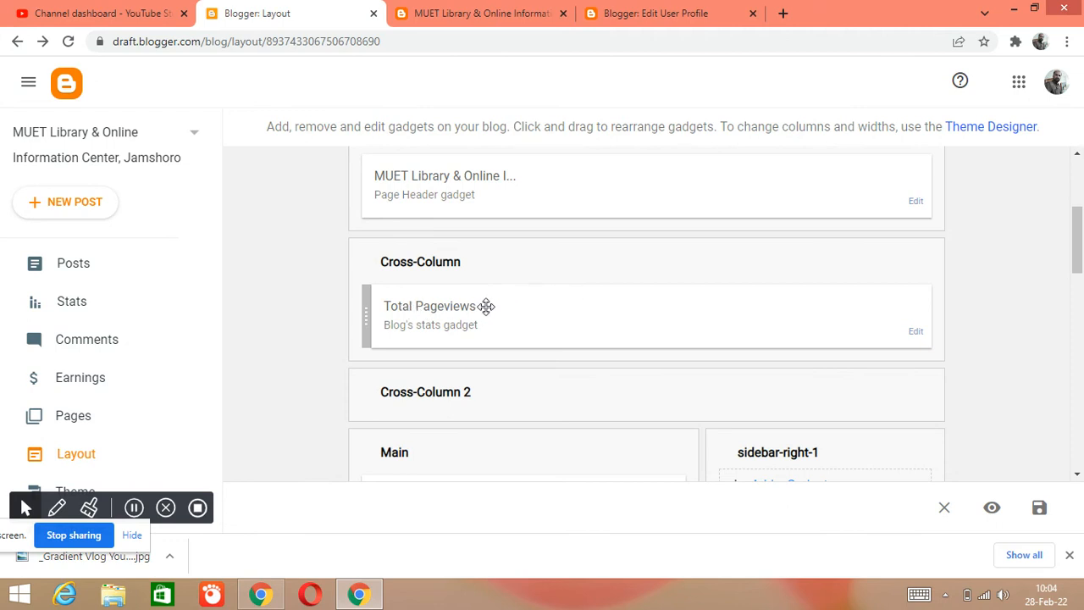
scroll(466, 319, "up", 3)
scroll(471, 320, "down", 3)
scroll(467, 254, "up", 2)
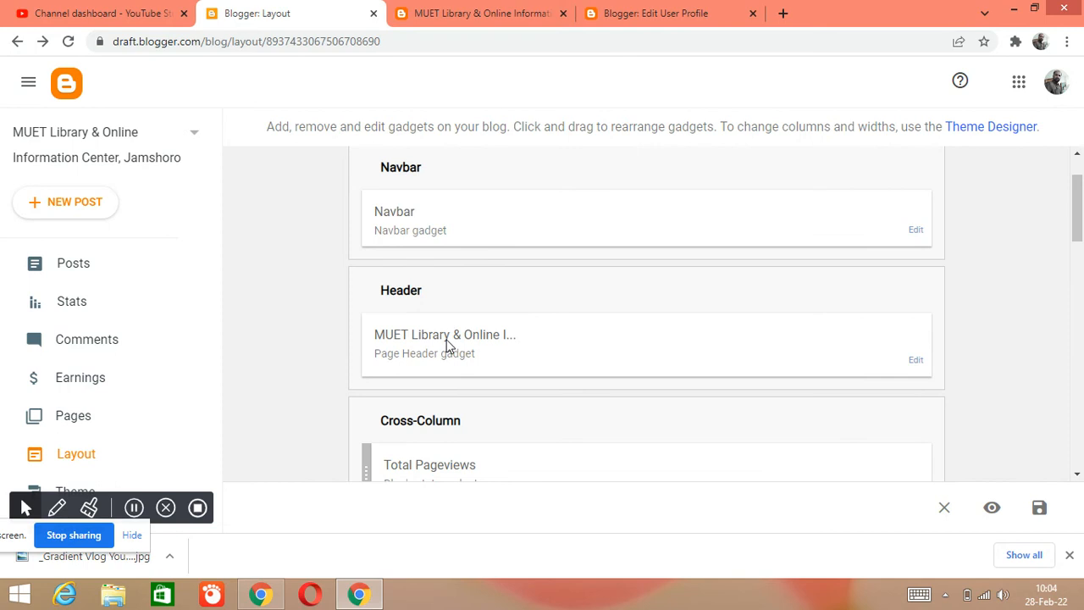
scroll(453, 356, "down", 2)
scroll(469, 309, "down", 2)
scroll(471, 321, "down", 2)
scroll(480, 368, "down", 3)
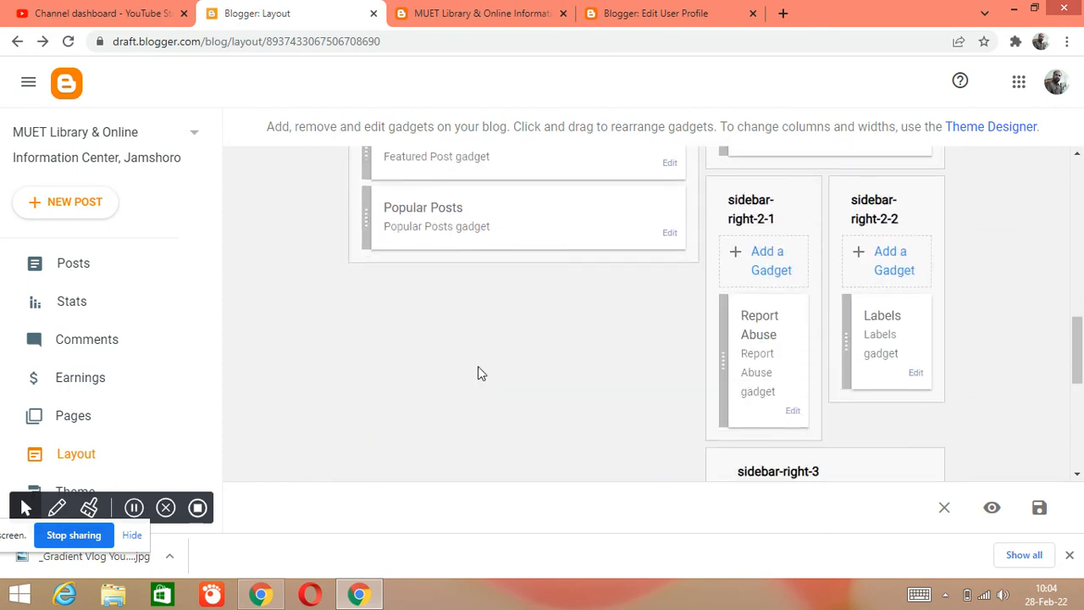
scroll(472, 329, "up", 5)
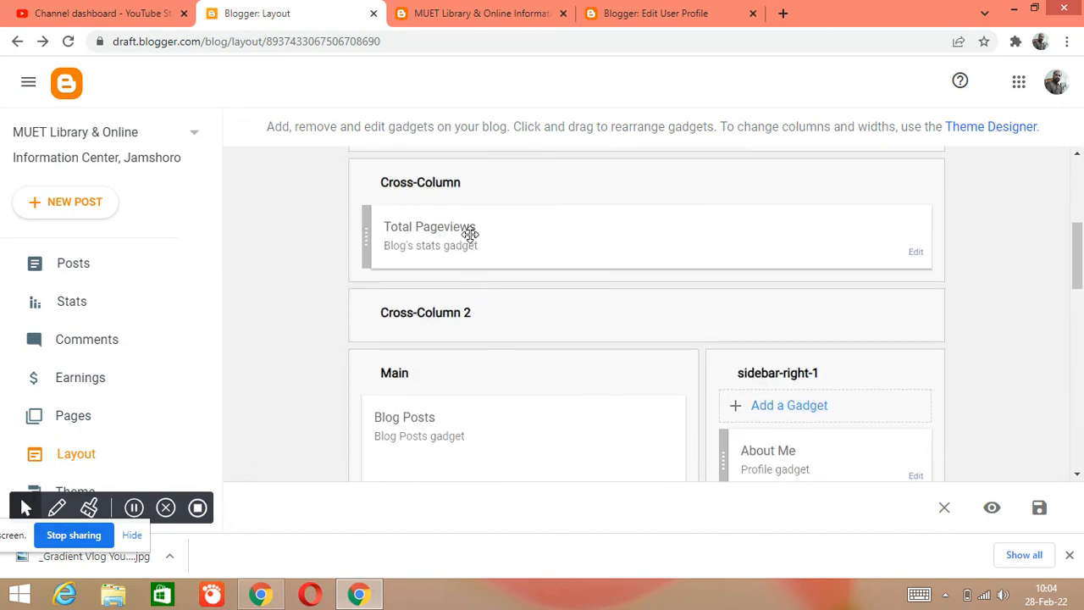
- Move the Total Pageviews gadget from Cross-Column to the end of Main, below Popular Posts, and save the layout
left_click_drag(525, 228, 518, 525)
left_click_drag(402, 496, 432, 511)
scroll(1080, 215, "down", 3)
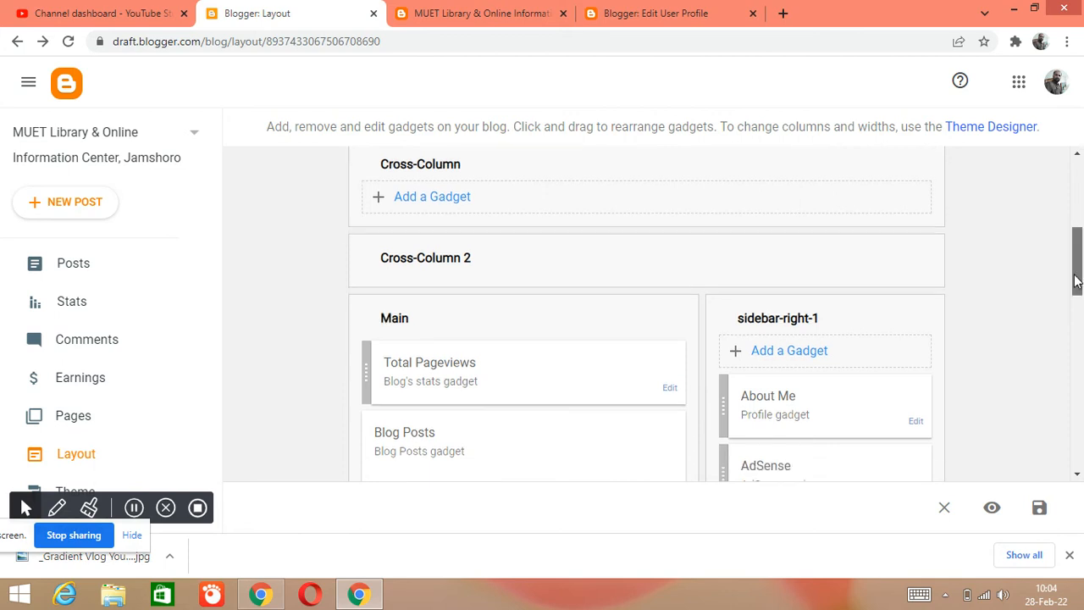
left_click_drag(444, 187, 467, 473)
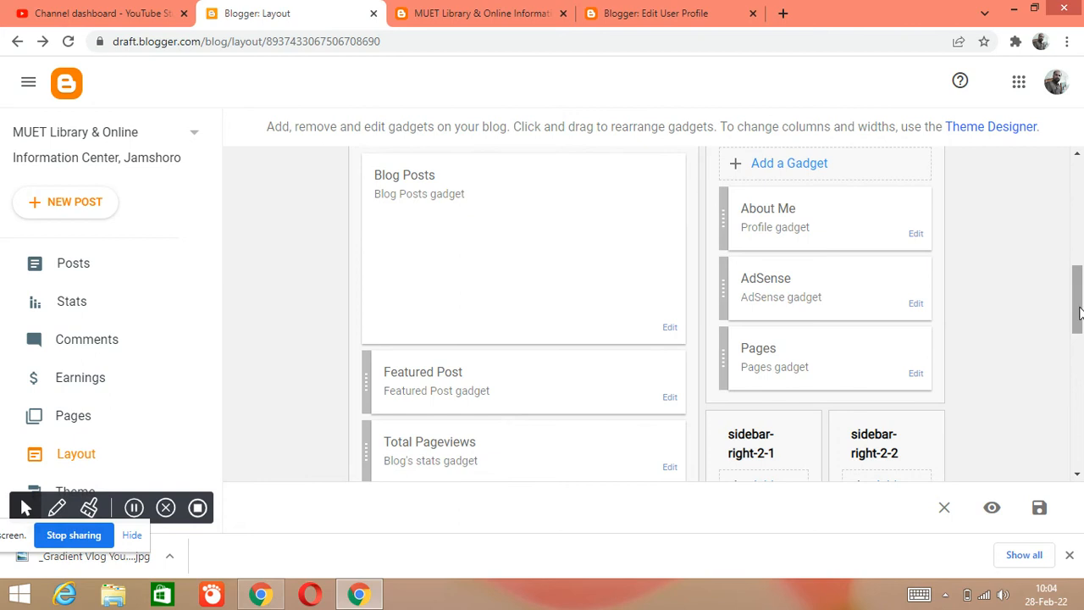
scroll(1071, 284, "down", 3)
left_click_drag(508, 210, 528, 279)
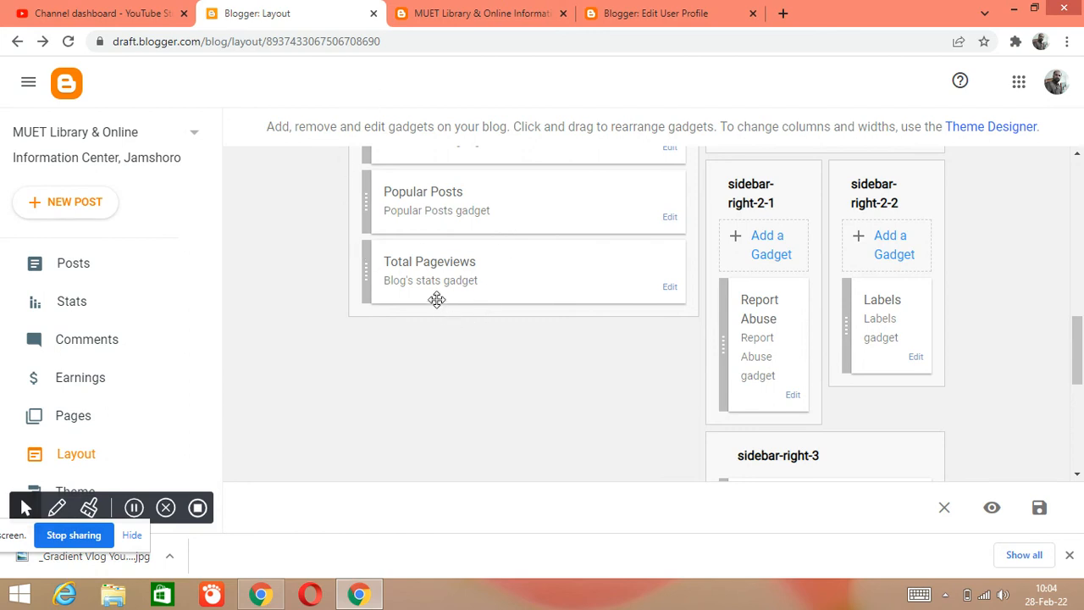
left_click(1037, 509)
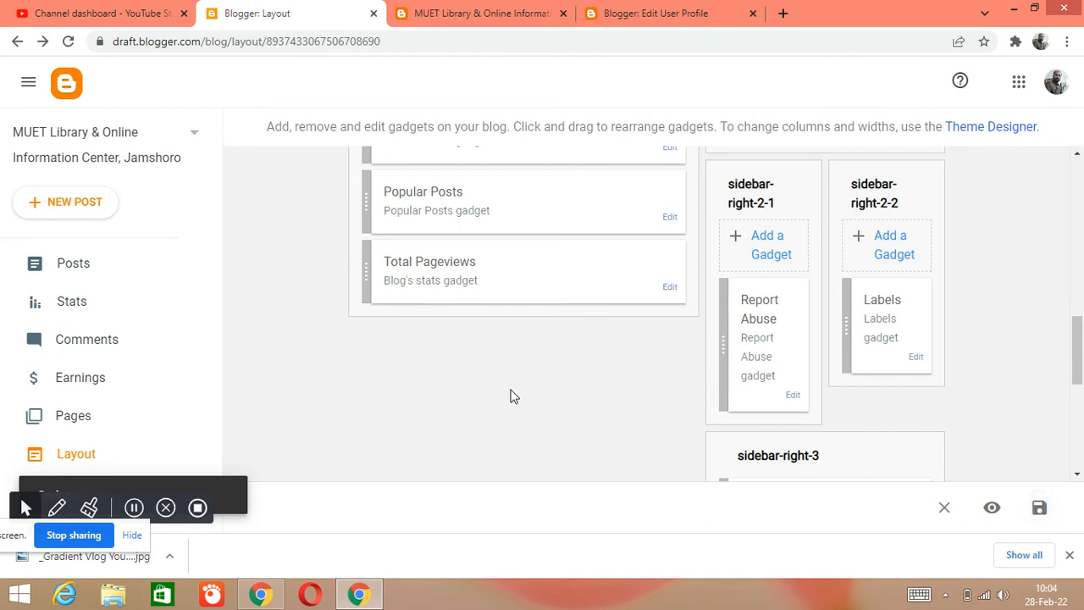
- Reload the live blog and examine the Total Pageviews counter below the posts and the rest of the page
left_click(471, 24)
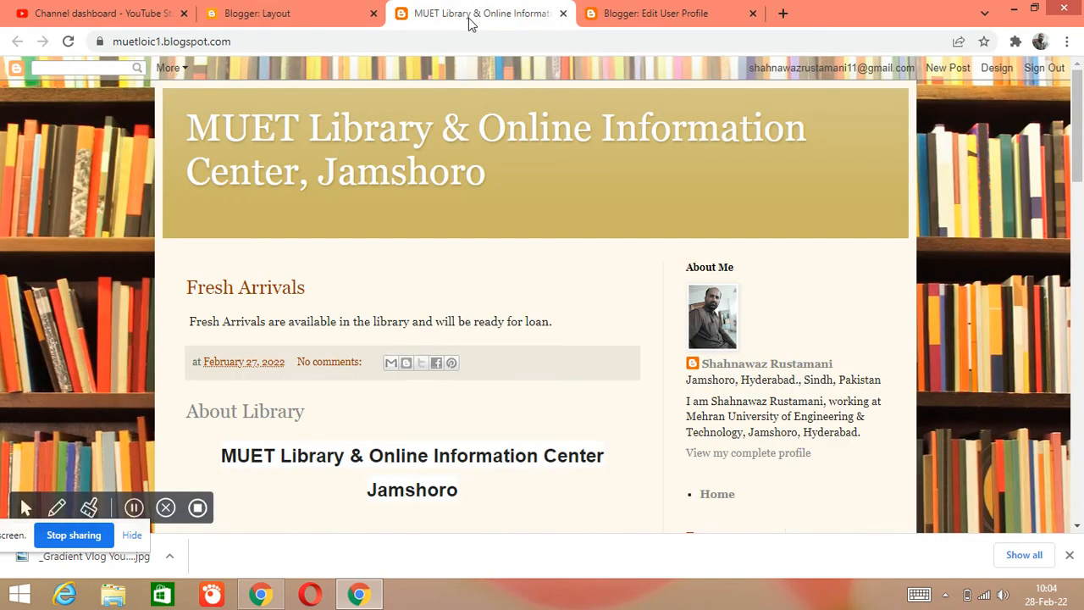
left_click(68, 41)
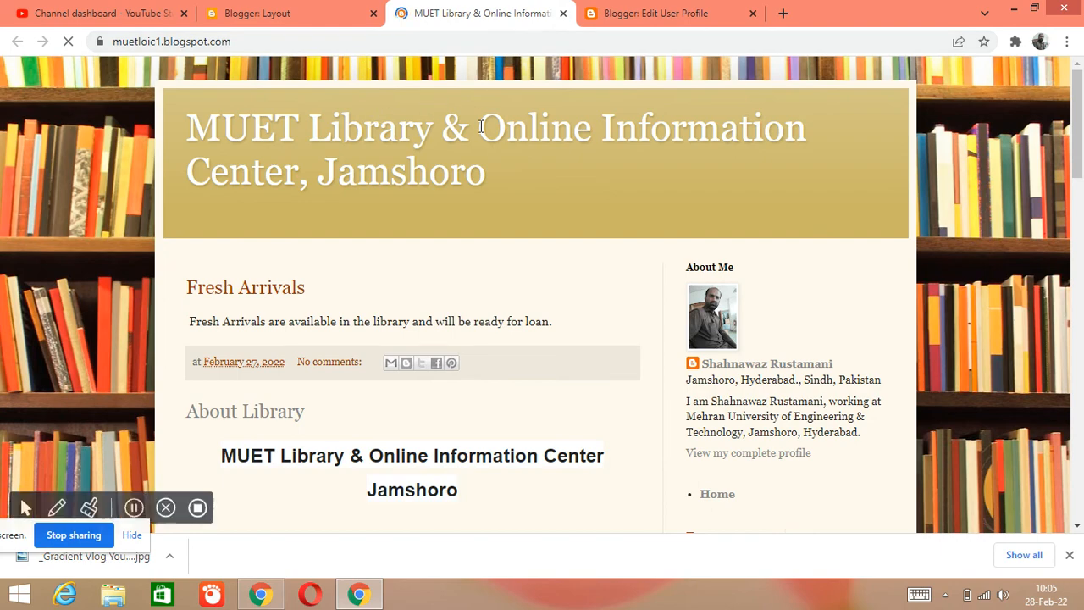
left_click_drag(1082, 112, 1082, 493)
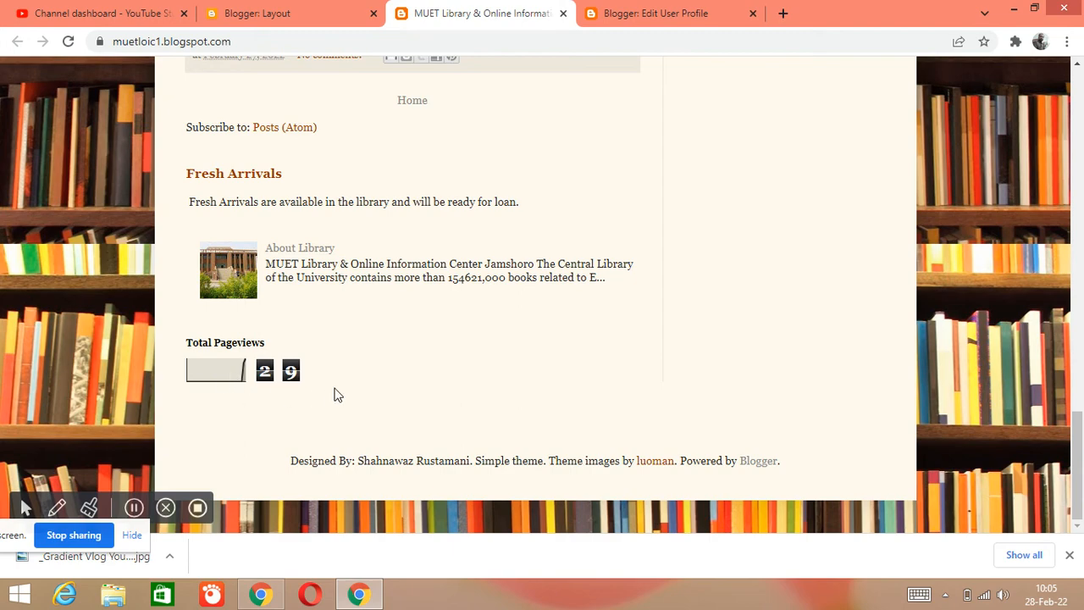
scroll(377, 360, "up", 20)
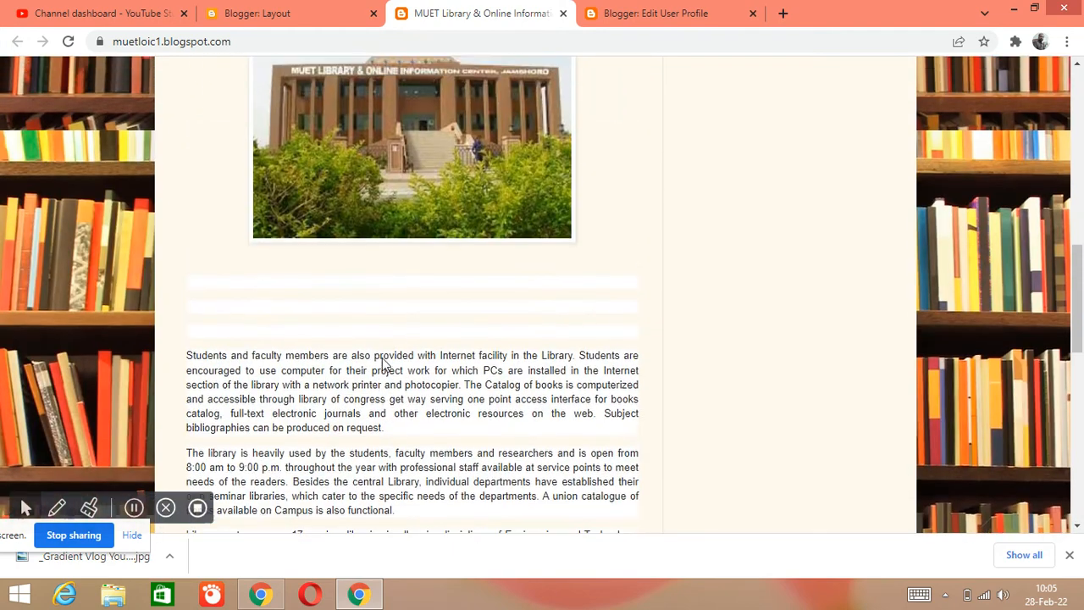
scroll(384, 356, "down", 15)
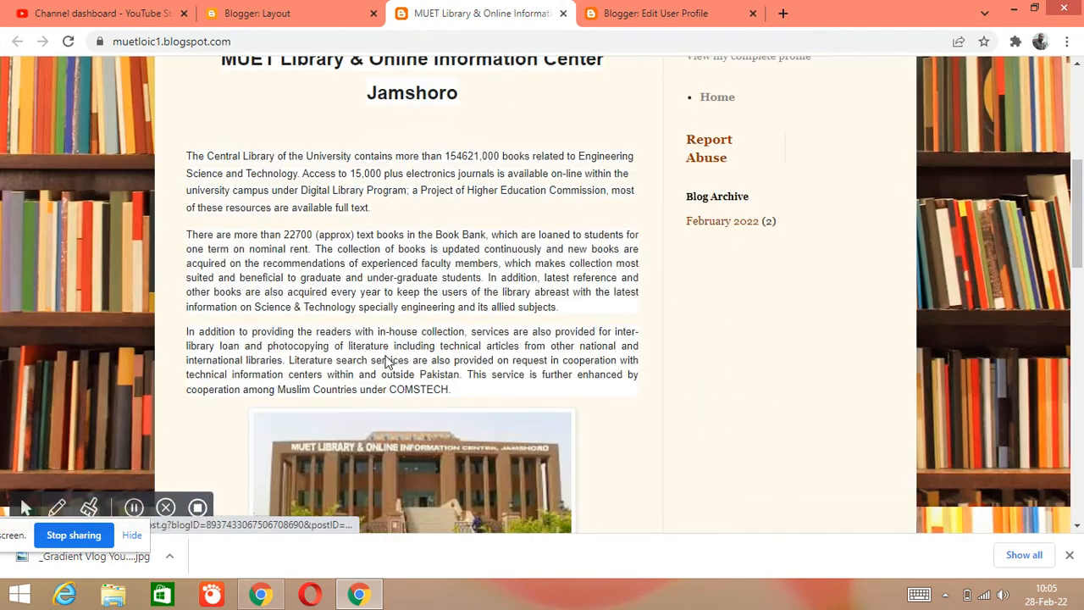
scroll(388, 357, "down", 3)
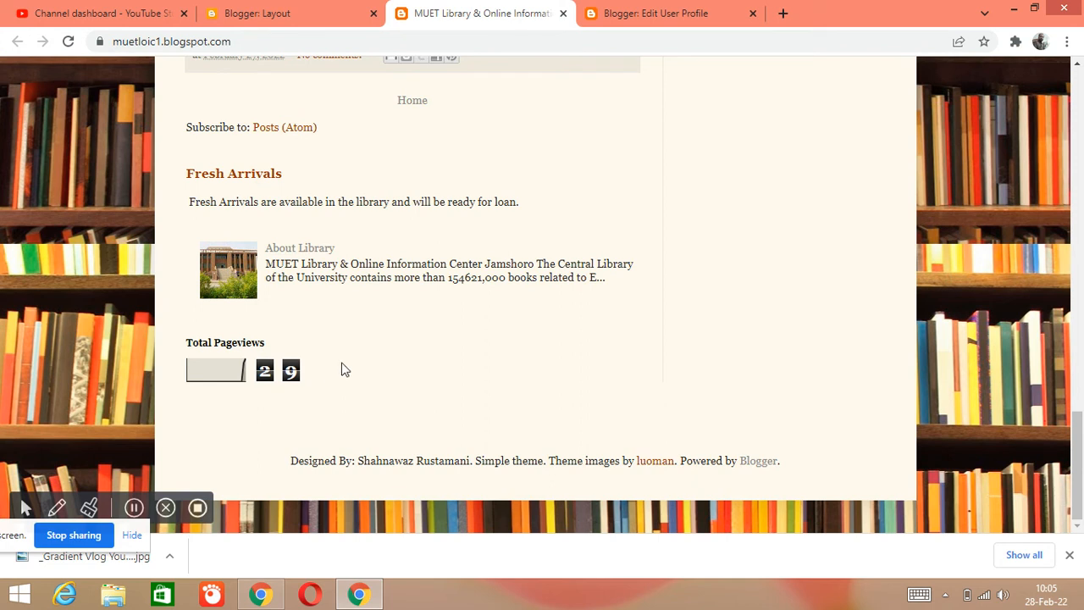
scroll(391, 377, "up", 8)
scroll(392, 381, "up", 4)
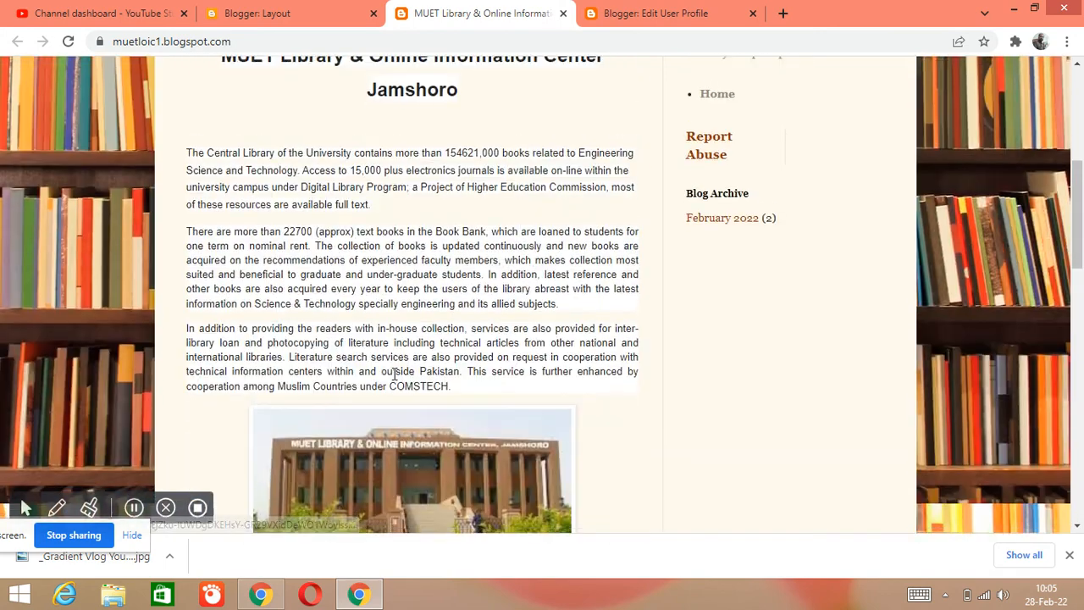
scroll(393, 373, "down", 15)
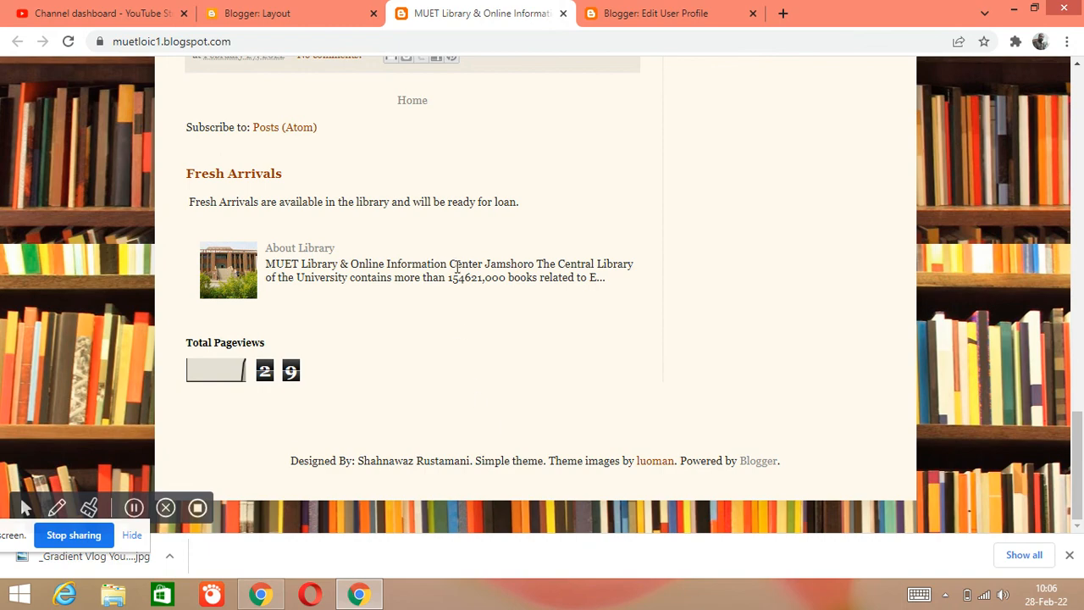
- Return to the Blogger layout, open the Footer's Attribution gadget, save its existing copyright credit, and save the layout
scroll(460, 264, "up", 8)
scroll(463, 270, "up", 10)
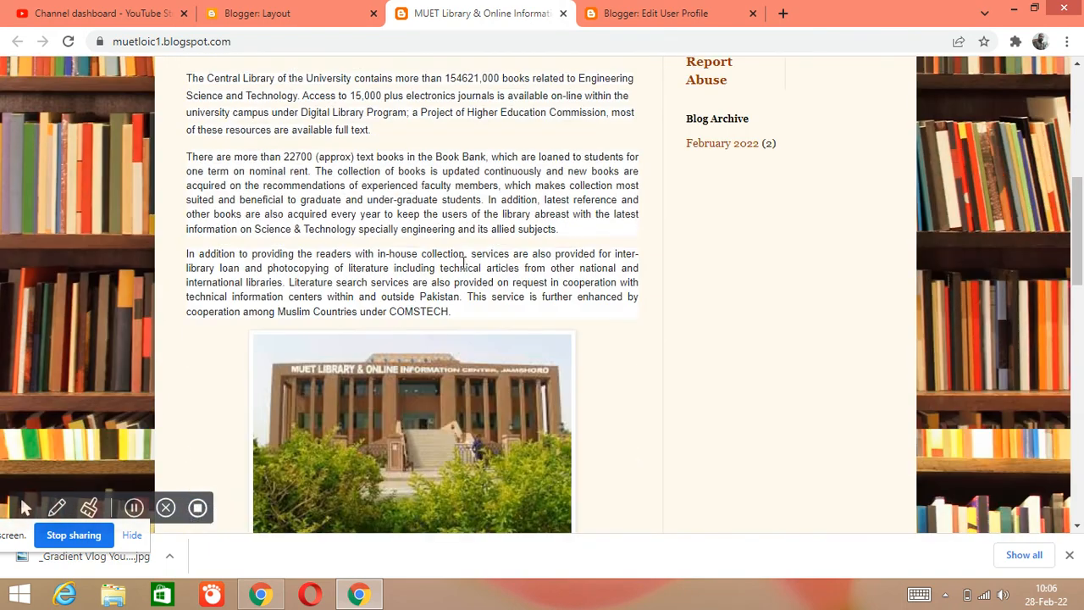
scroll(466, 258, "up", 2)
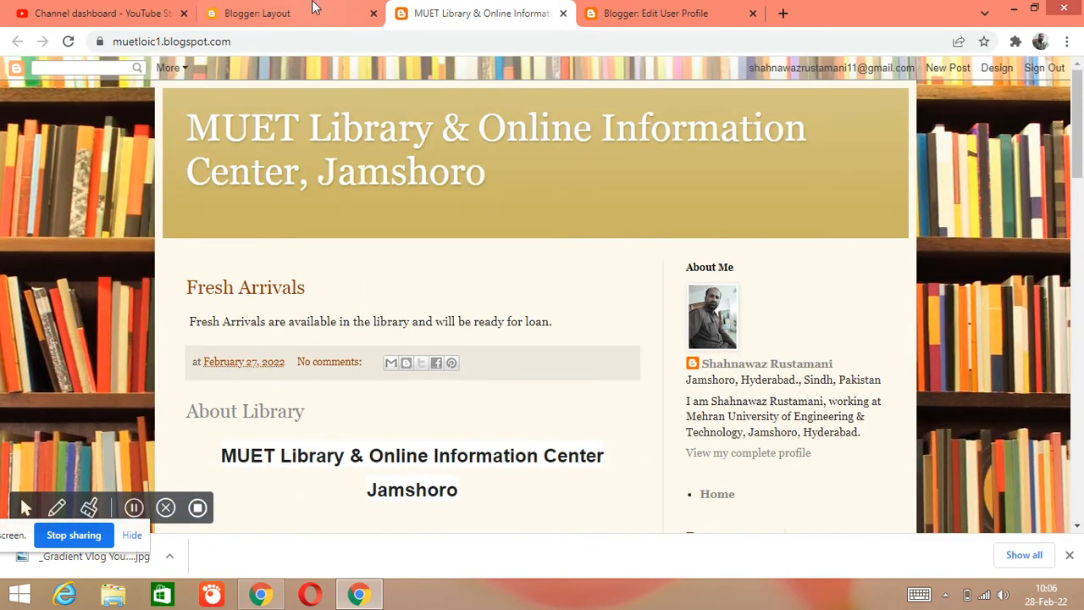
left_click(279, 12)
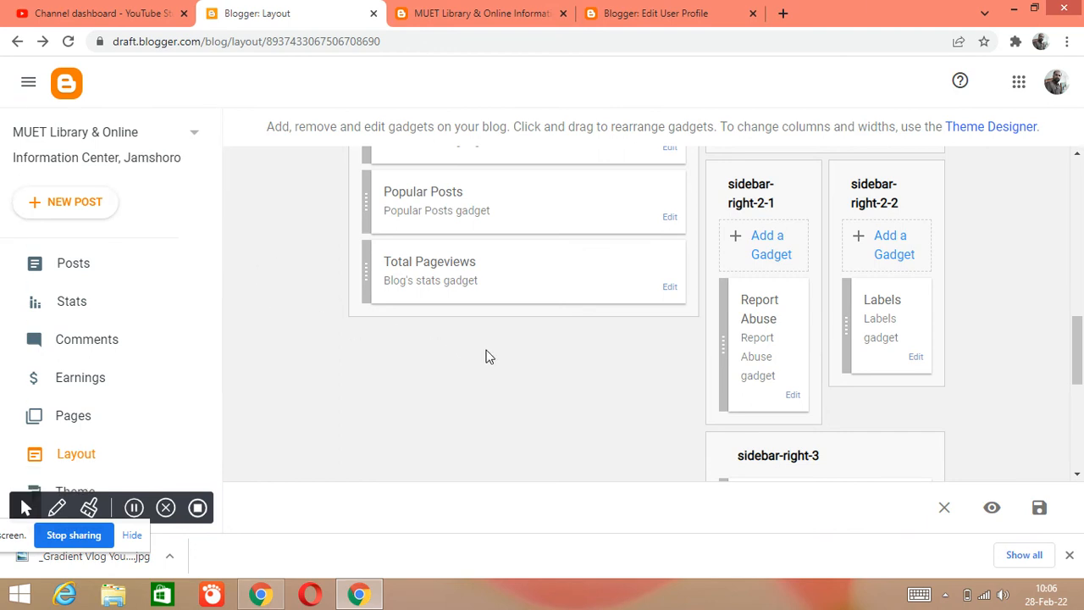
scroll(598, 377, "down", 3)
scroll(545, 354, "down", 2)
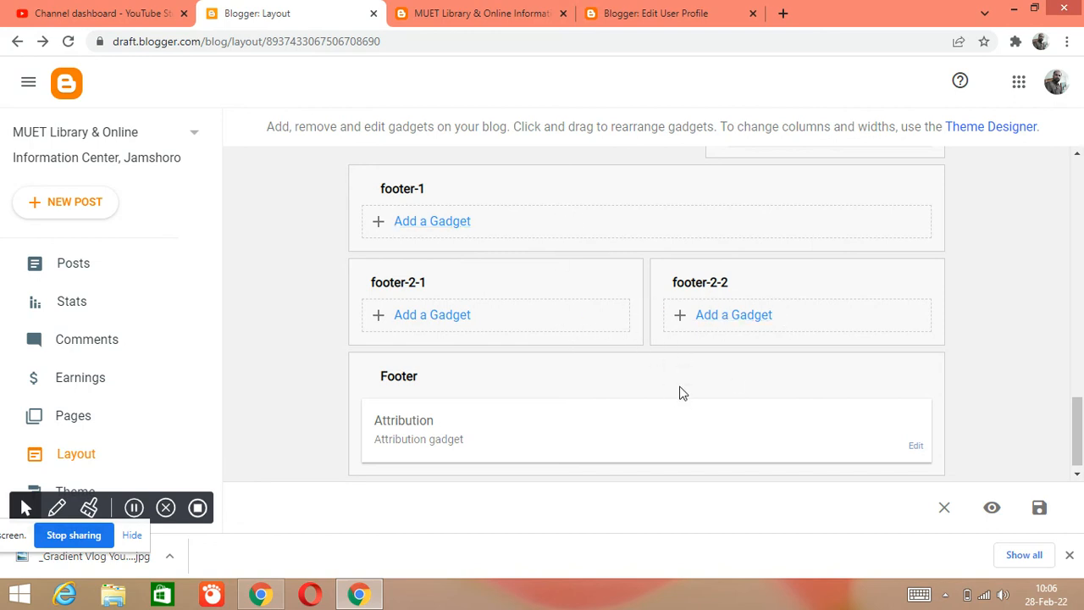
scroll(624, 399, "down", 1)
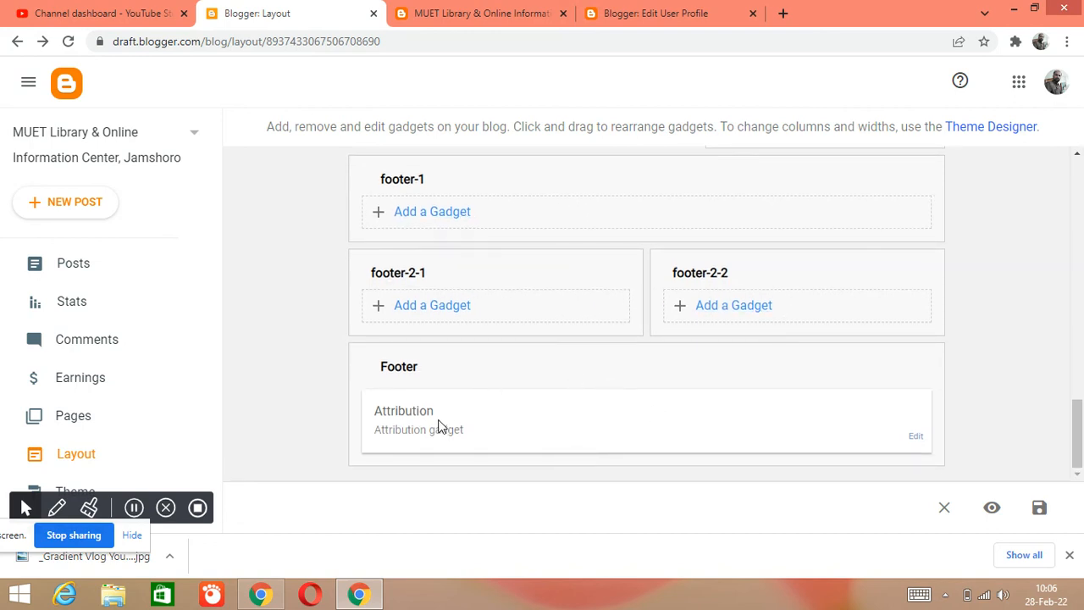
left_click(919, 438)
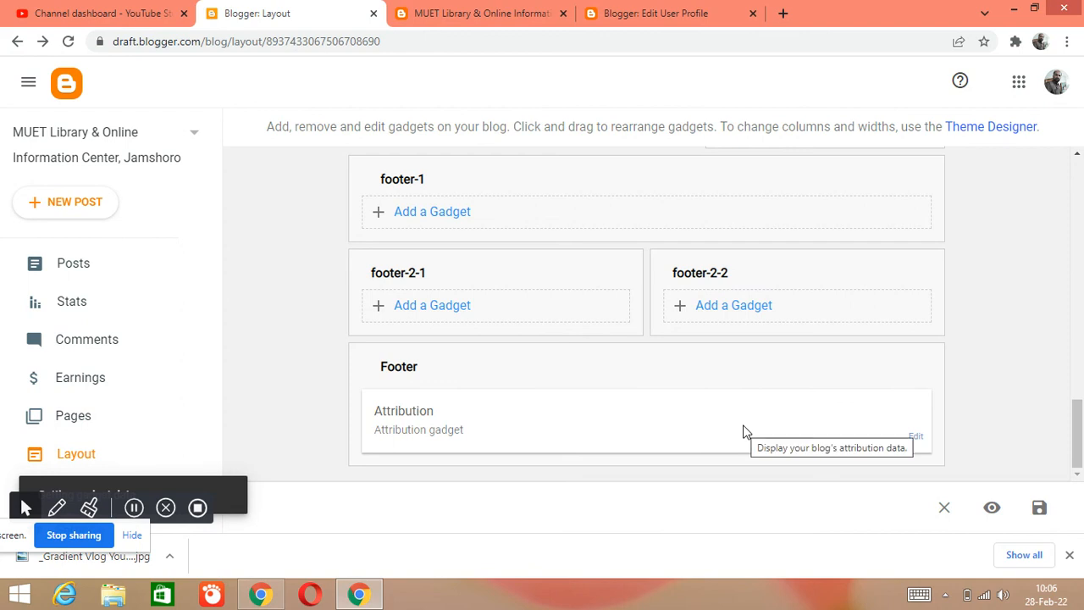
left_click(915, 435)
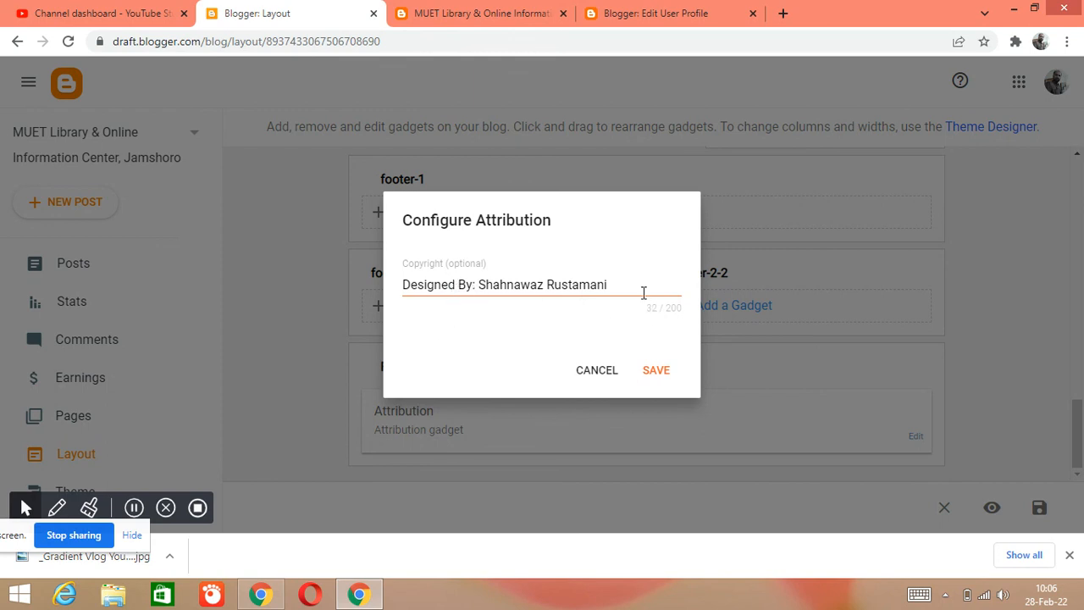
left_click(483, 289)
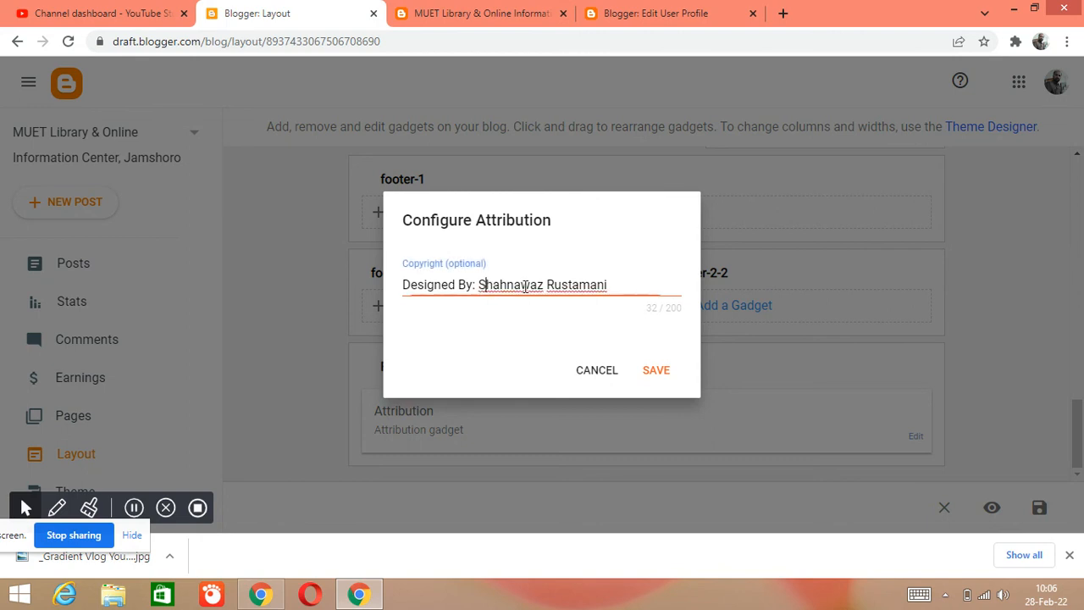
left_click(652, 370)
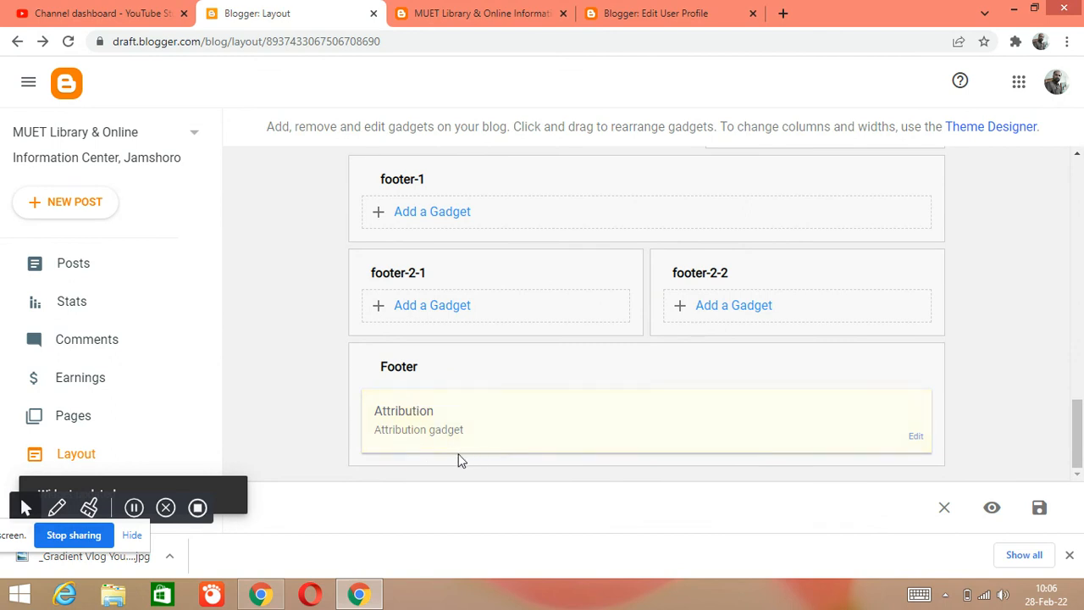
left_click(1040, 508)
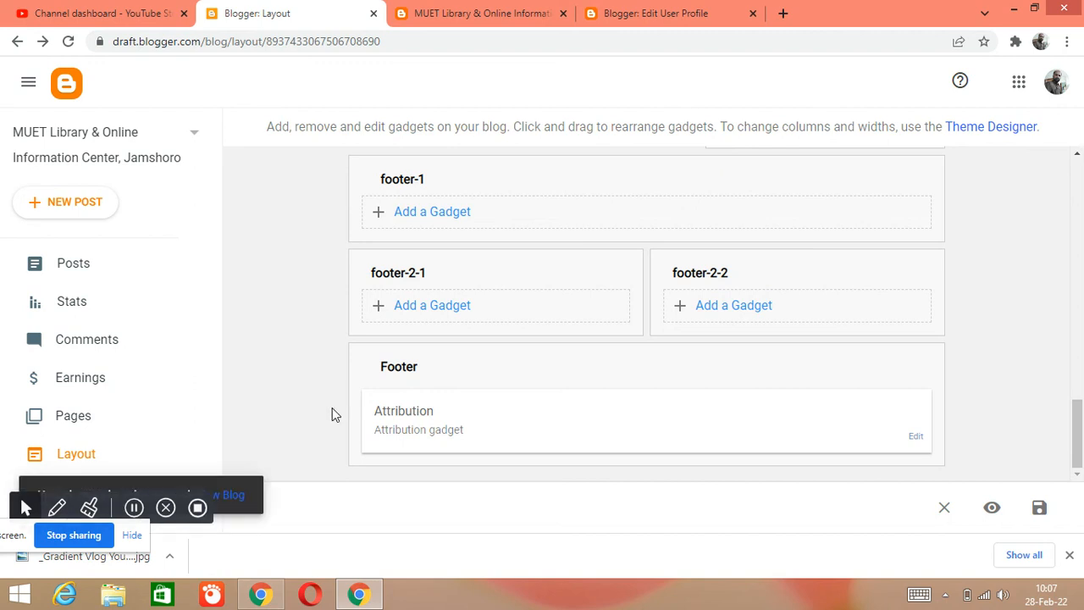
- Reload the live blog and examine the "Designed By" credit in the attribution line at the end of the page
left_click(475, 15)
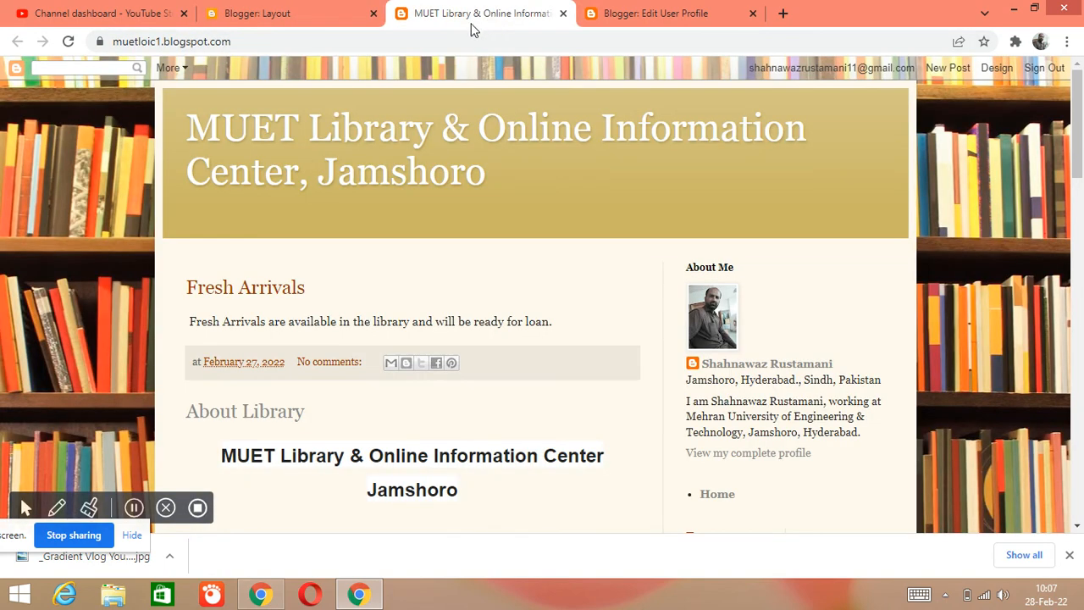
left_click(69, 42)
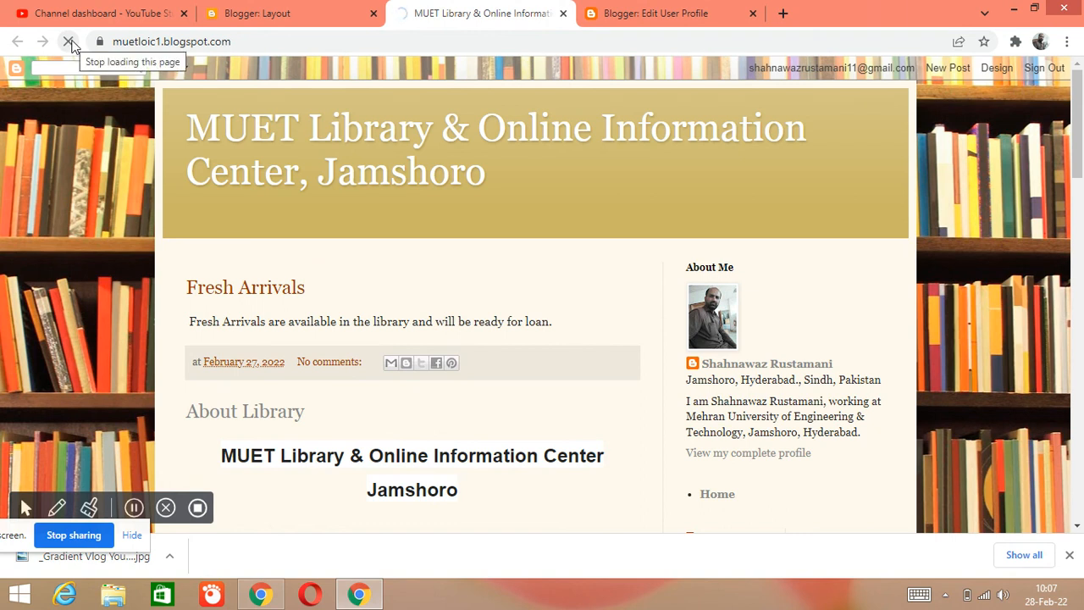
scroll(515, 279, "down", 10)
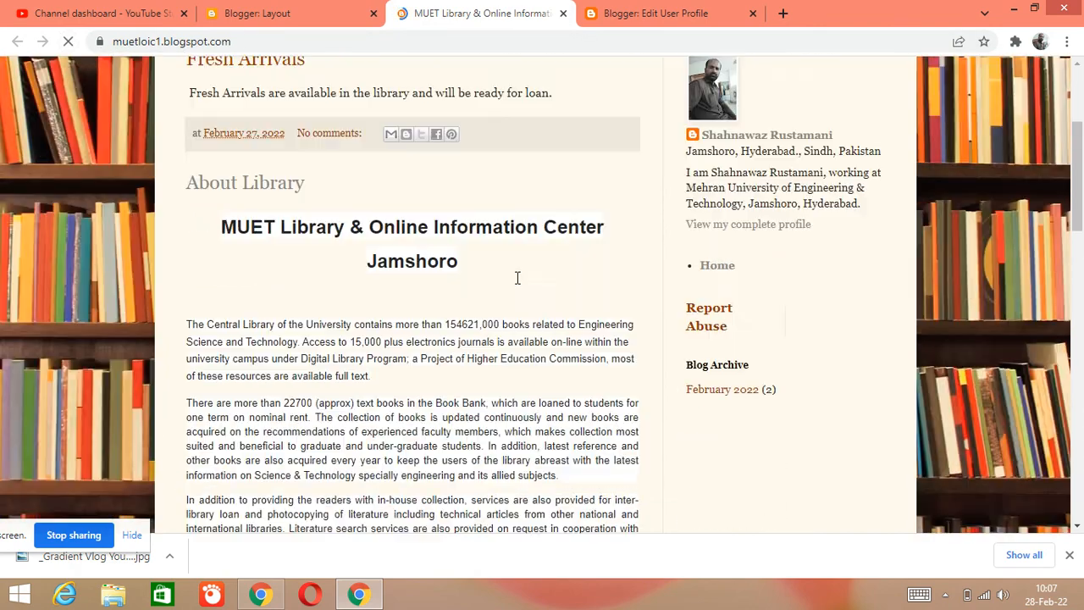
scroll(515, 190, "down", 10)
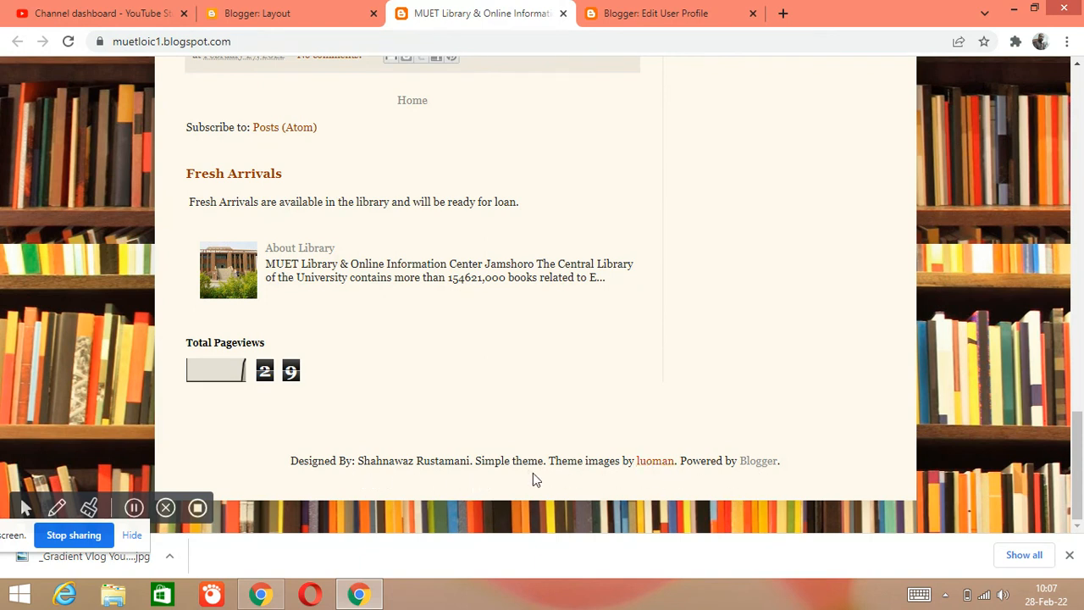
left_click_drag(291, 463, 444, 462)
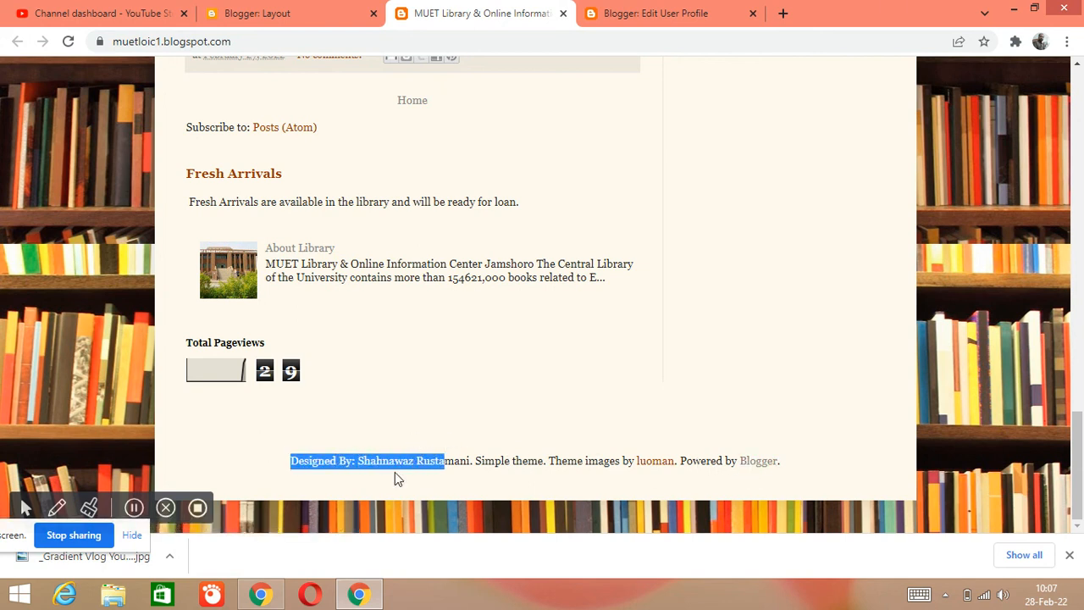
left_click(457, 487)
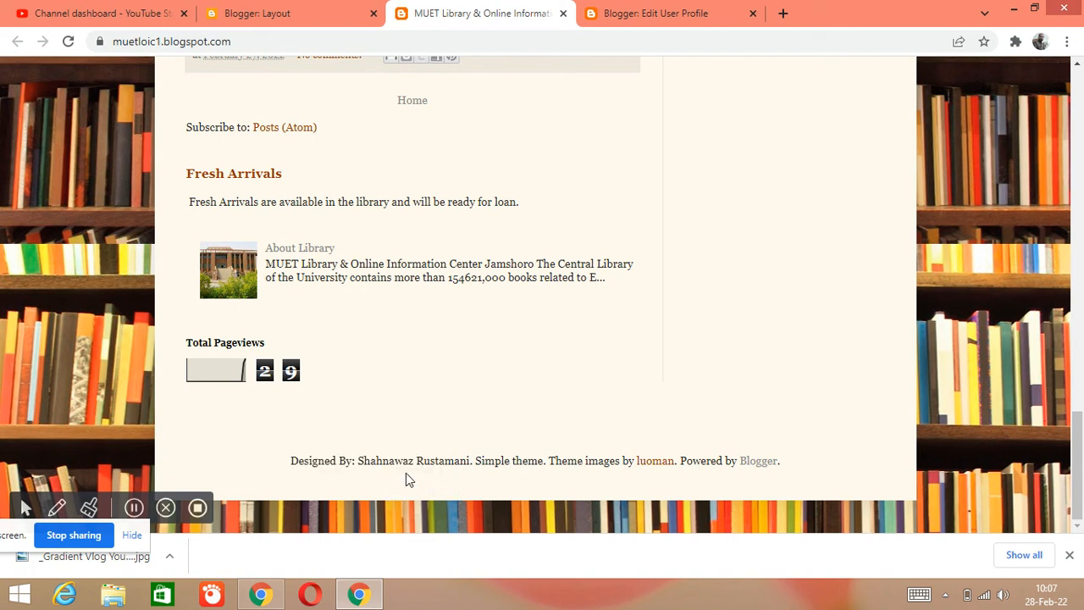
left_click_drag(292, 464, 467, 474)
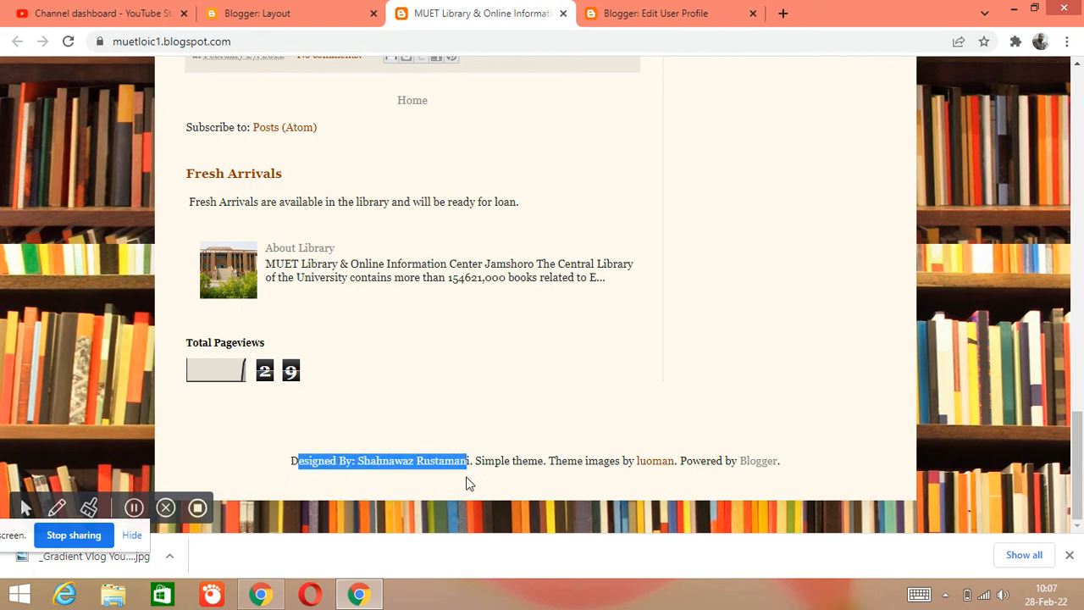
left_click(476, 498)
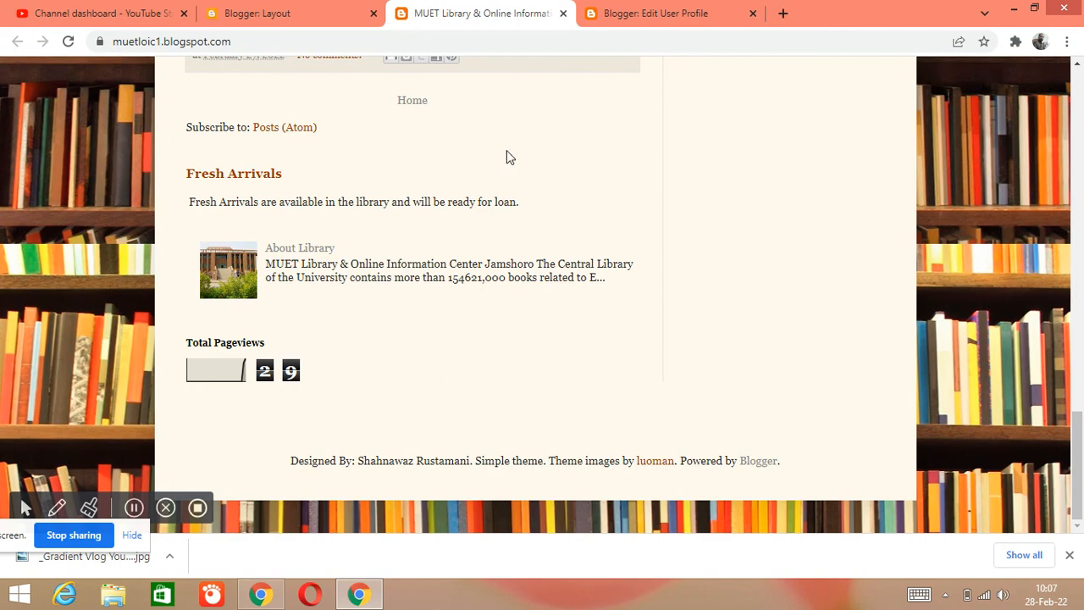
scroll(496, 239, "up", 12)
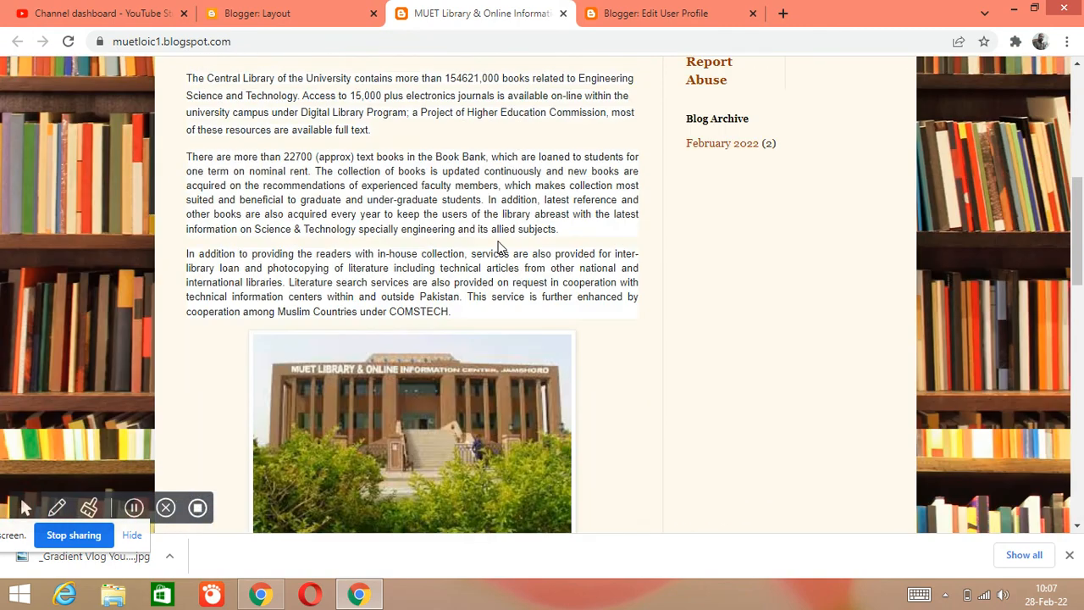
scroll(500, 246, "up", 4)
scroll(500, 248, "up", 2)
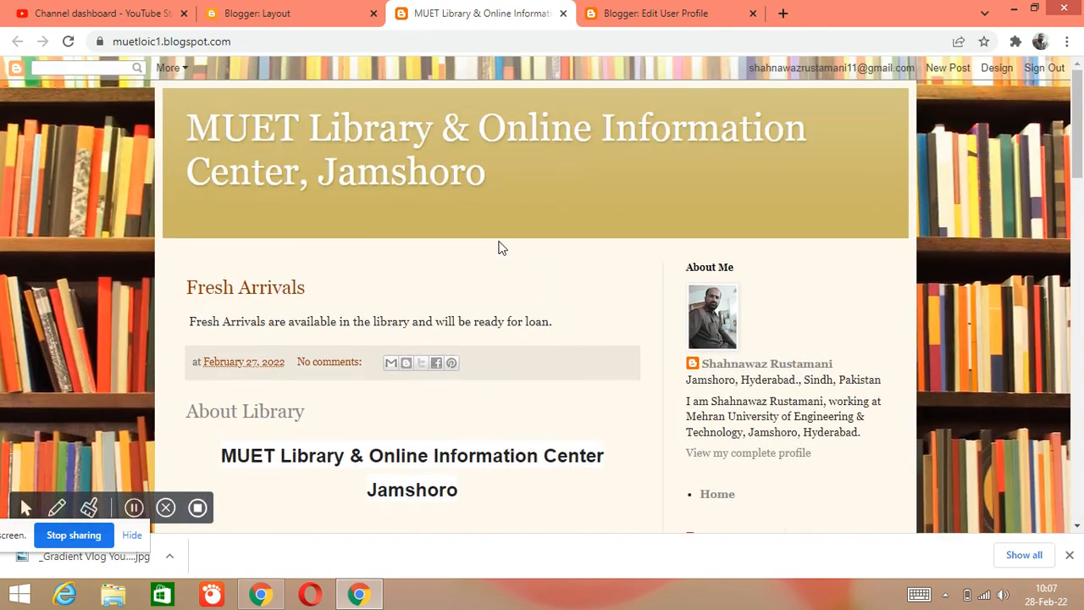